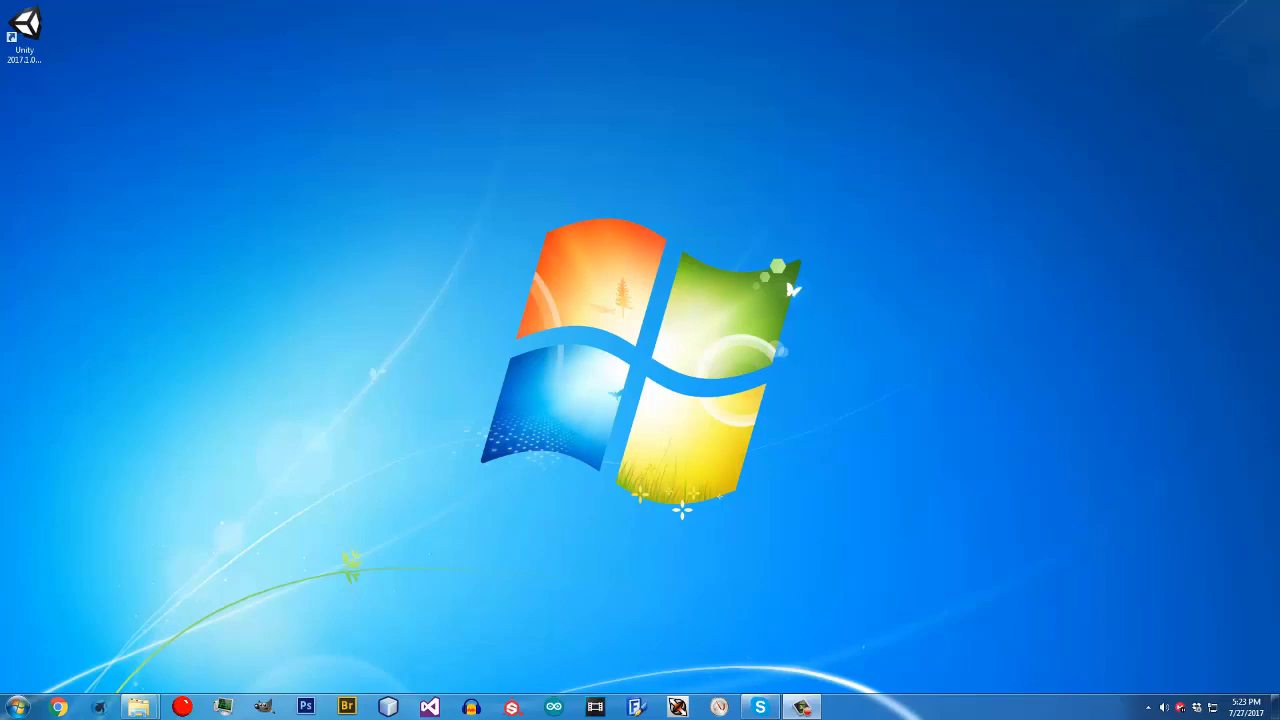
Place the 2d Platformer Unity package file on the desktop beside the Unity shortcut
left_click_drag(1275, 98, 558, 70)
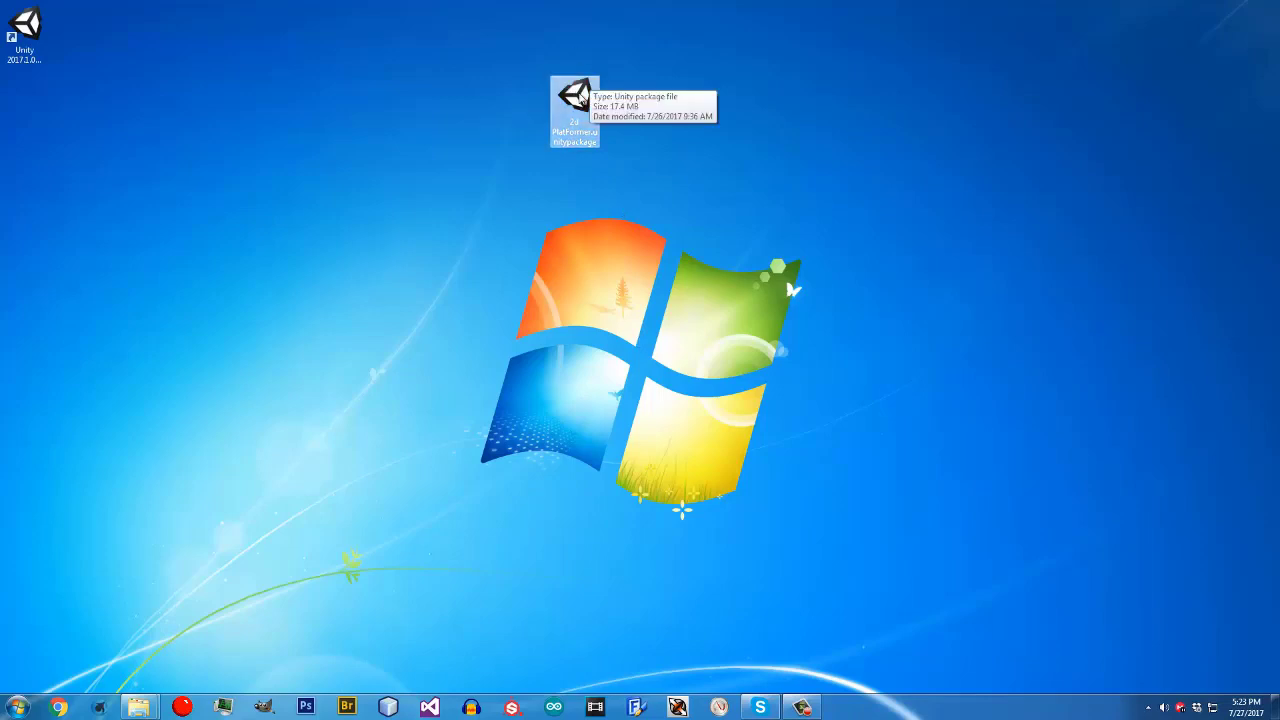
left_click_drag(580, 101, 98, 27)
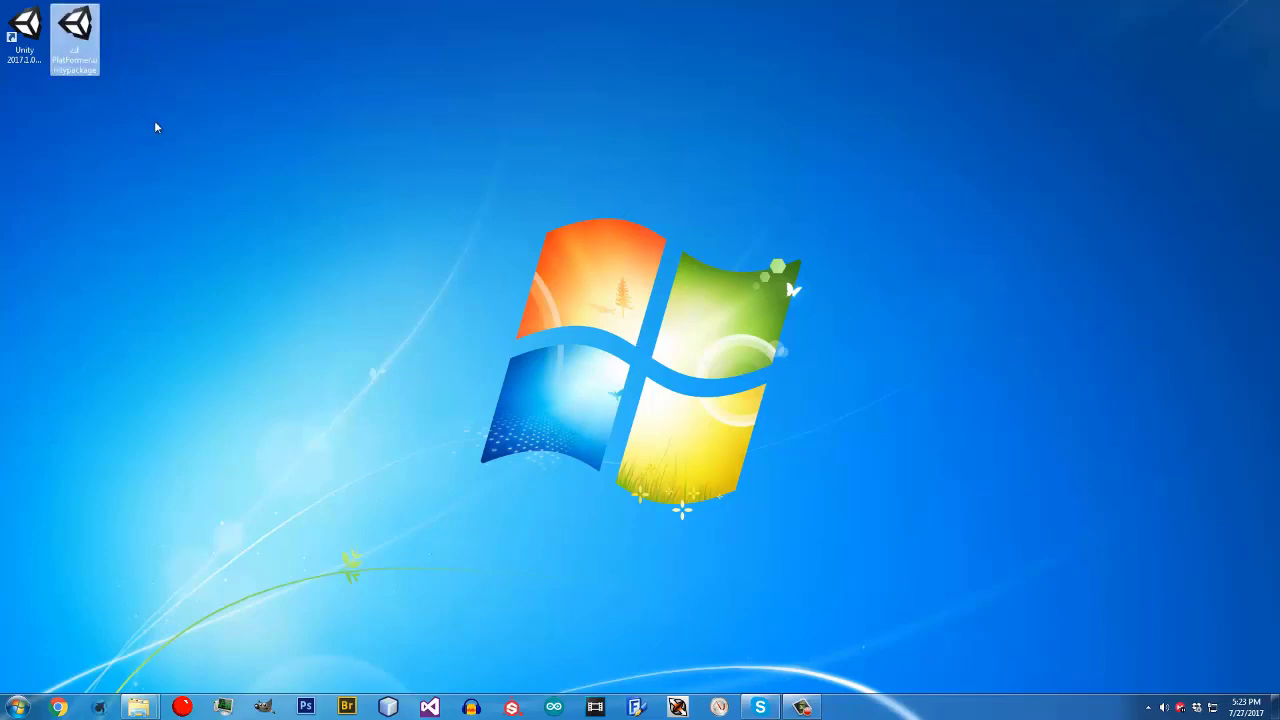
left_click(154, 150)
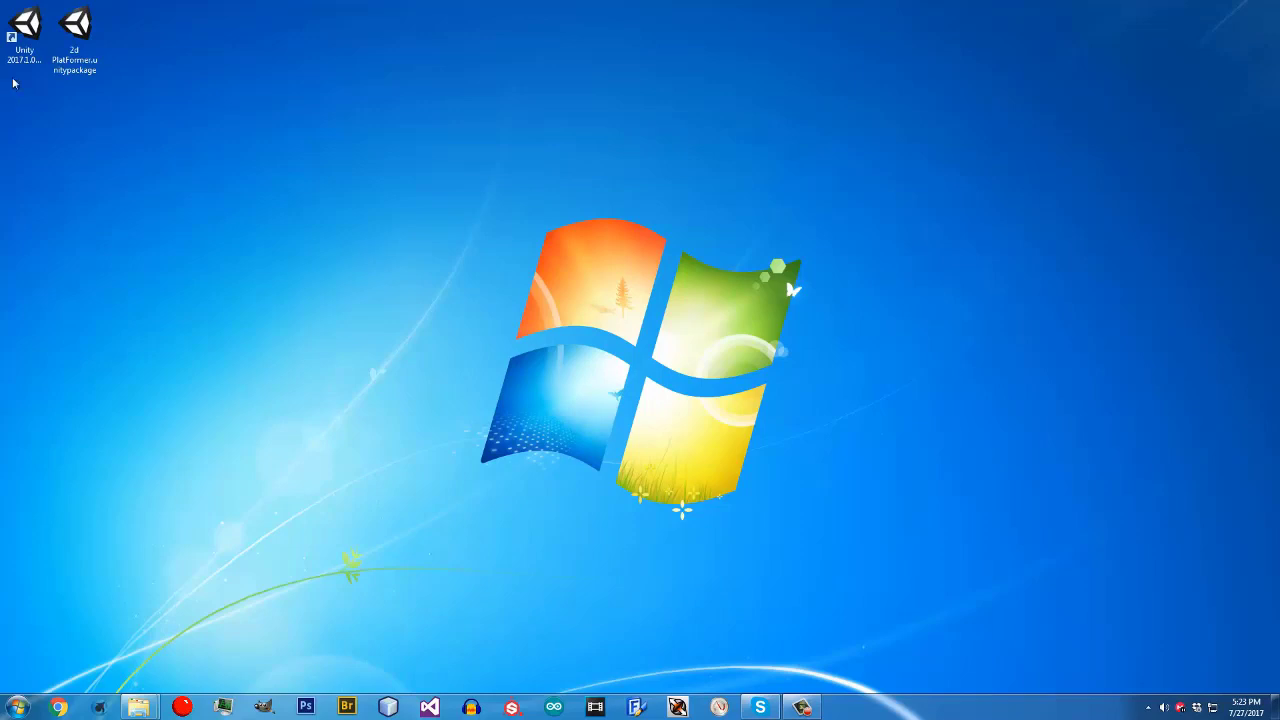
Launch Unity and set up a new project as 3D with Unity Analytics off
double_click(18, 40)
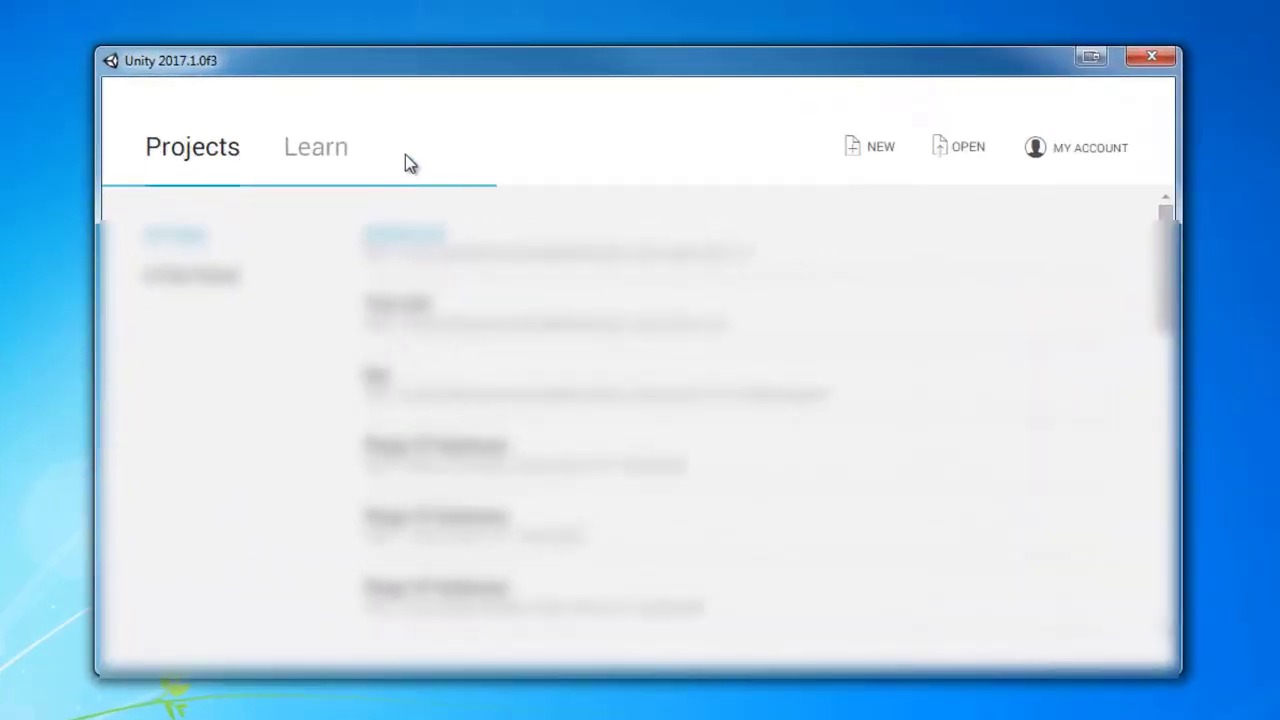
left_click(880, 150)
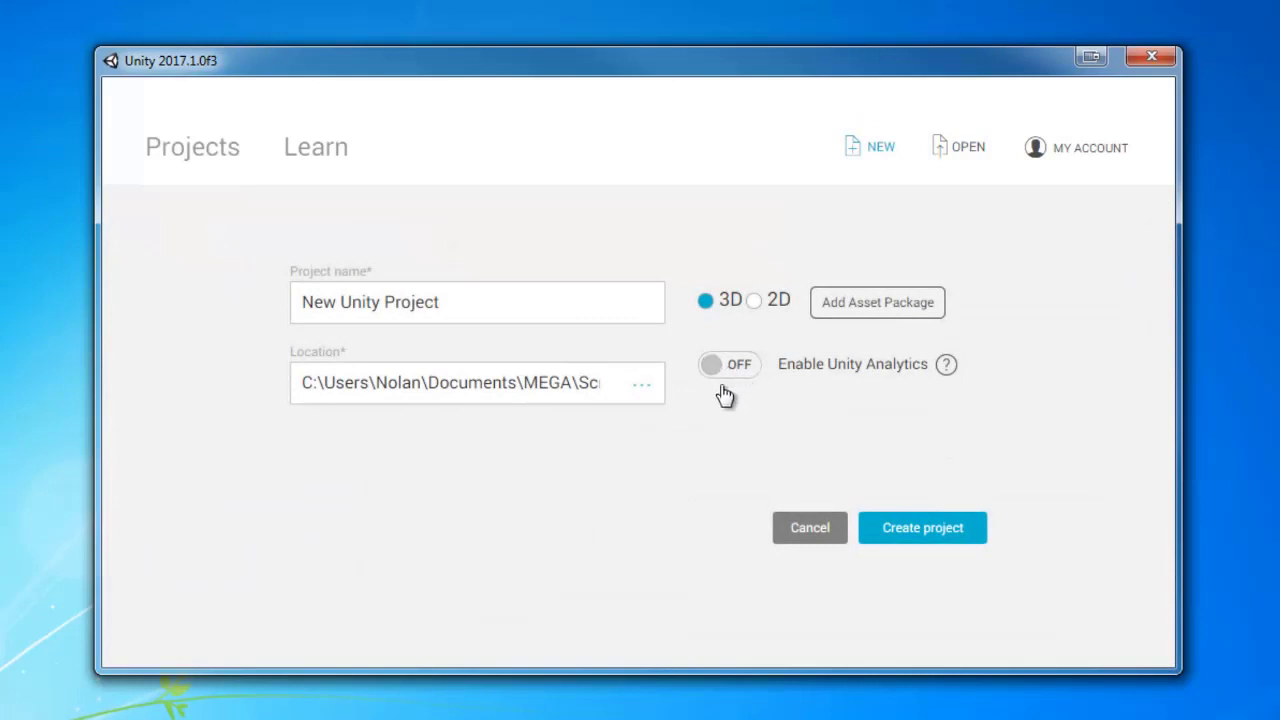
left_click(748, 364)
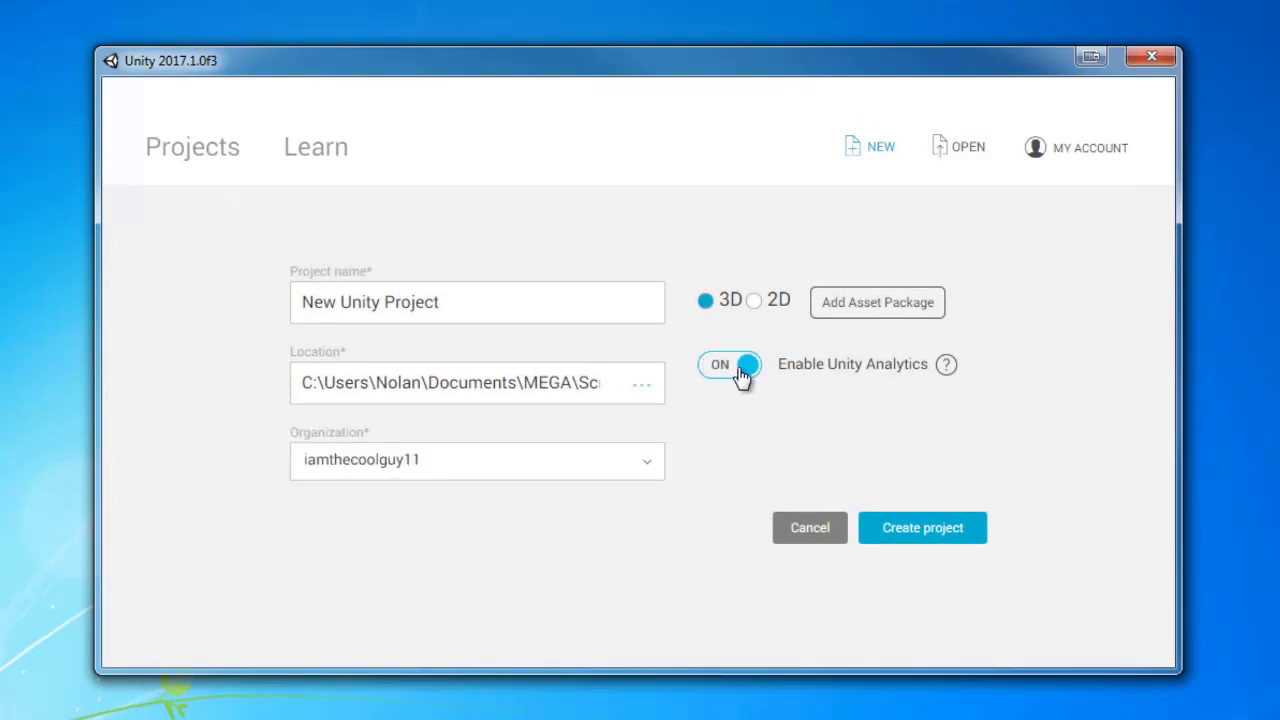
left_click(743, 370)
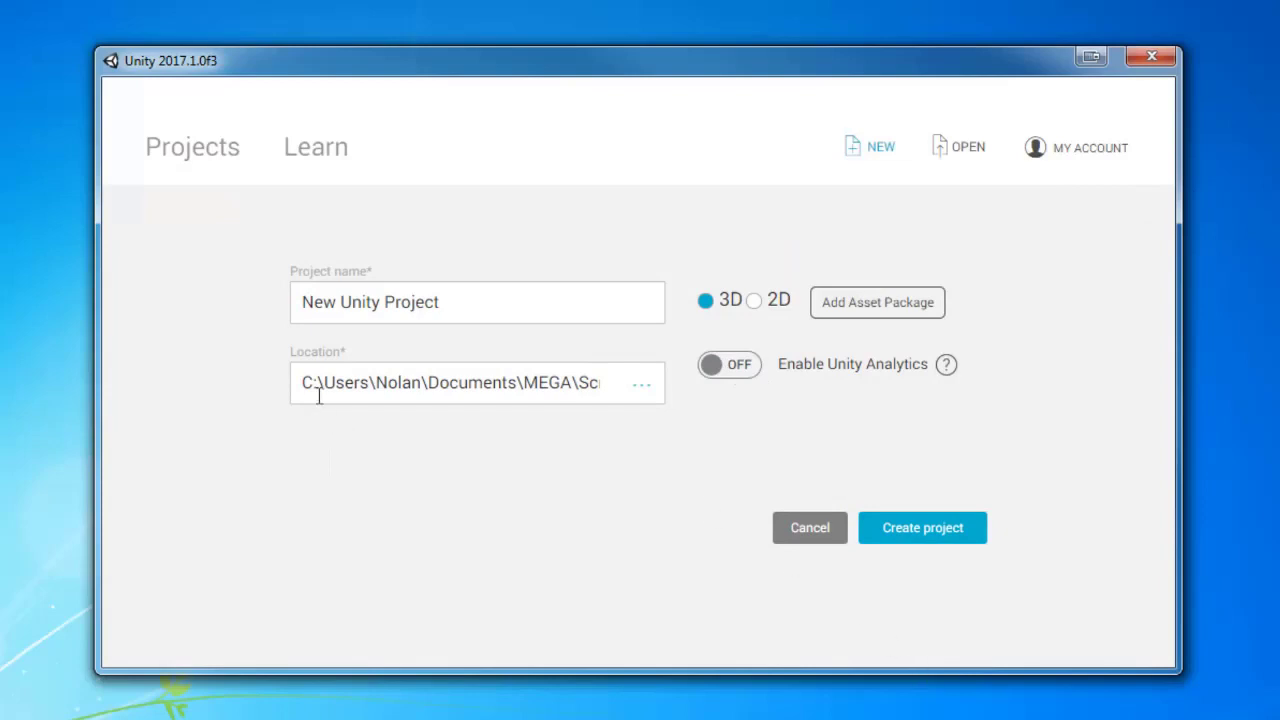
left_click(519, 305)
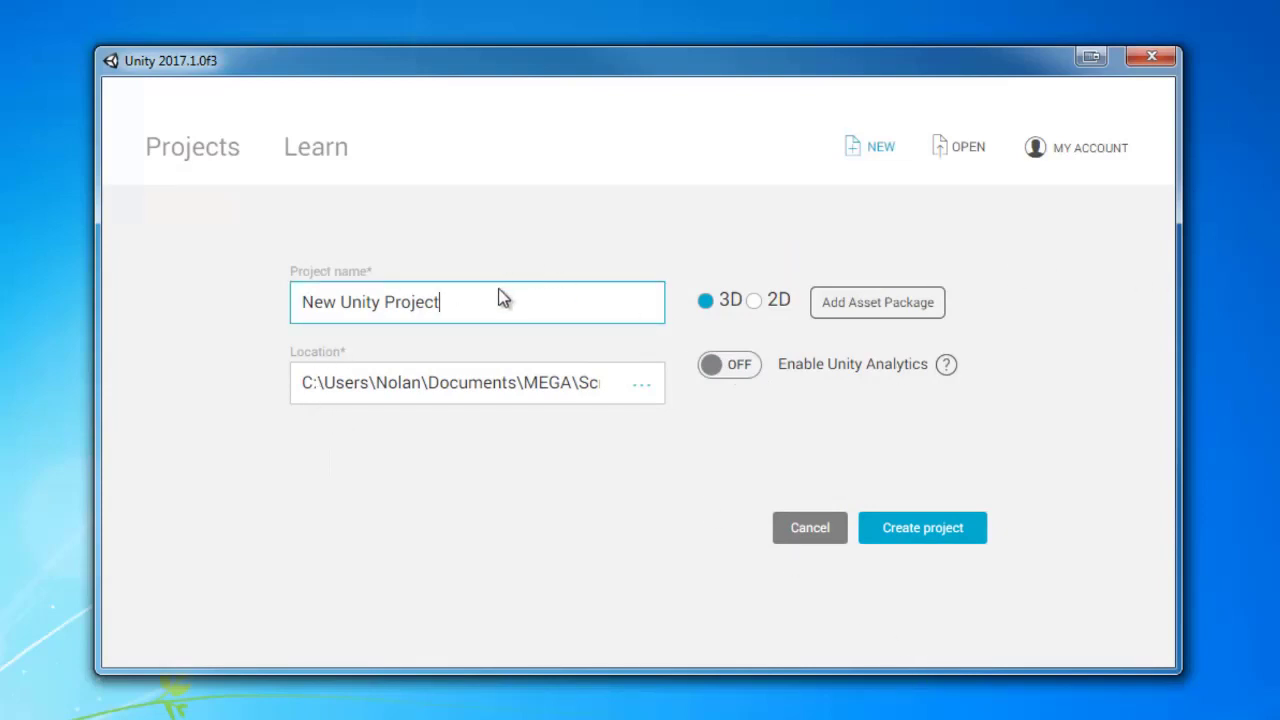
left_click(753, 303)
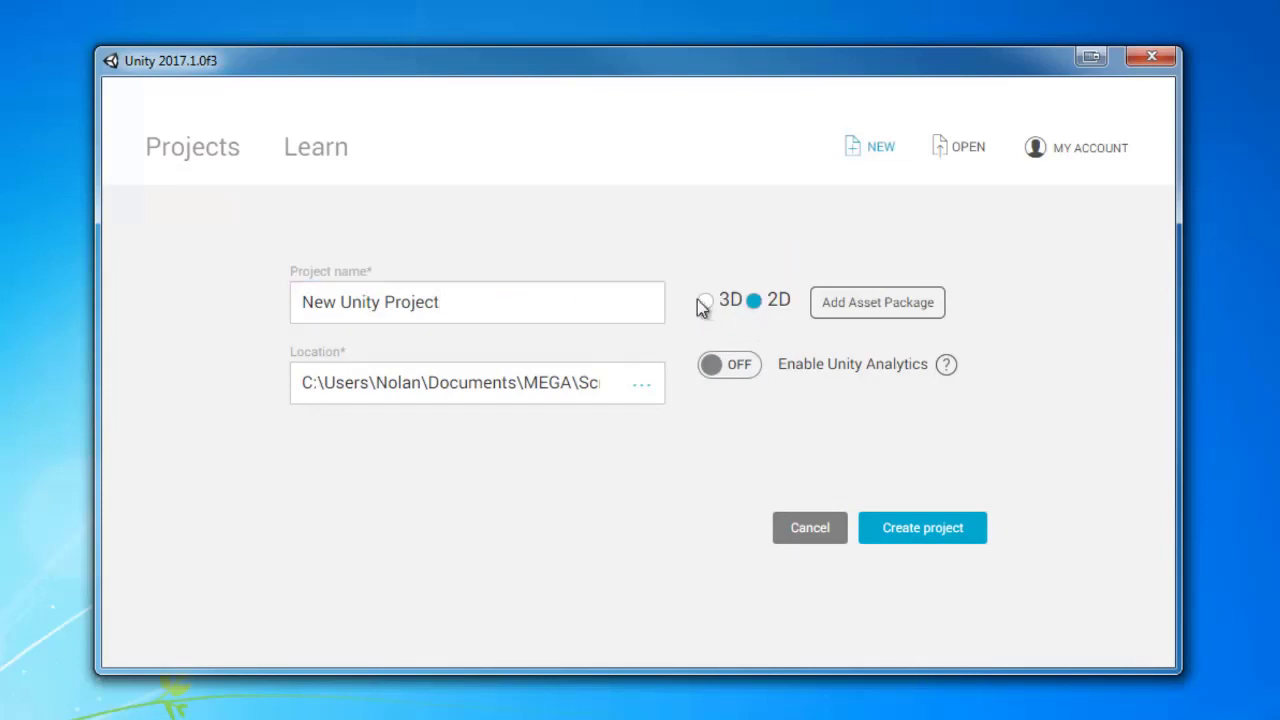
left_click(705, 301)
Name the project "platformer 2d" and create it
left_click(495, 314)
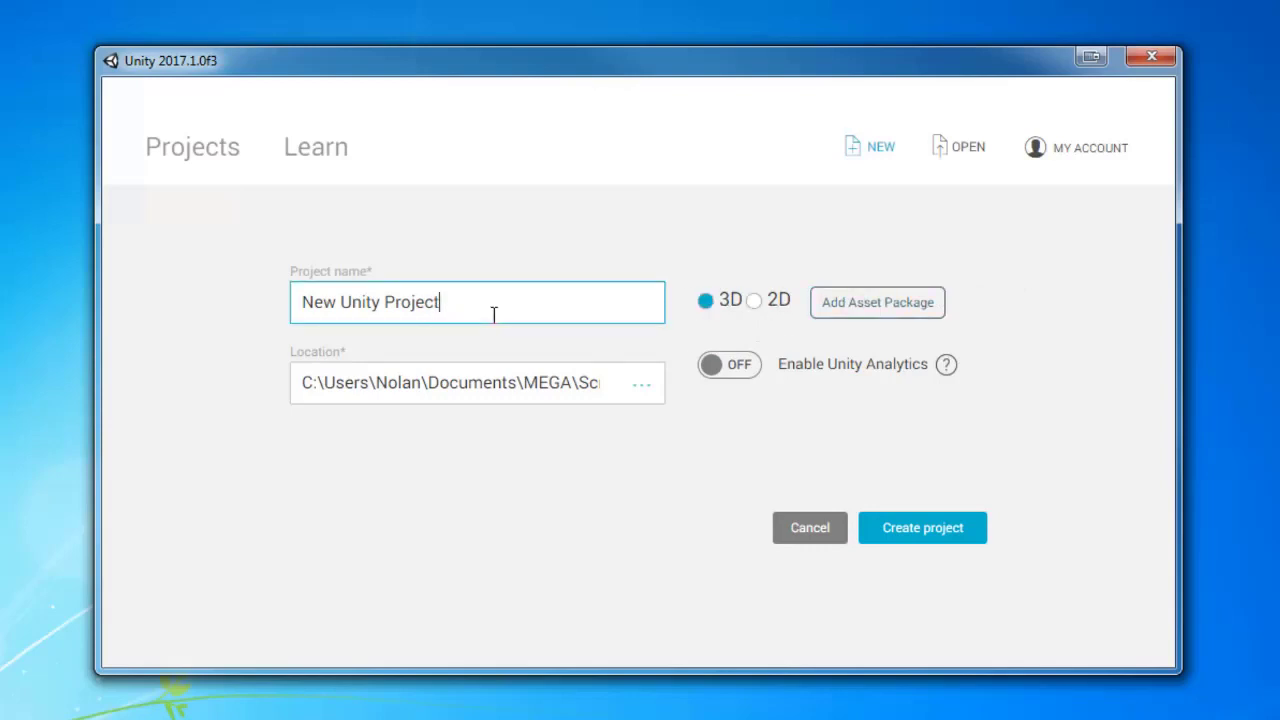
left_click_drag(493, 314, 129, 294)
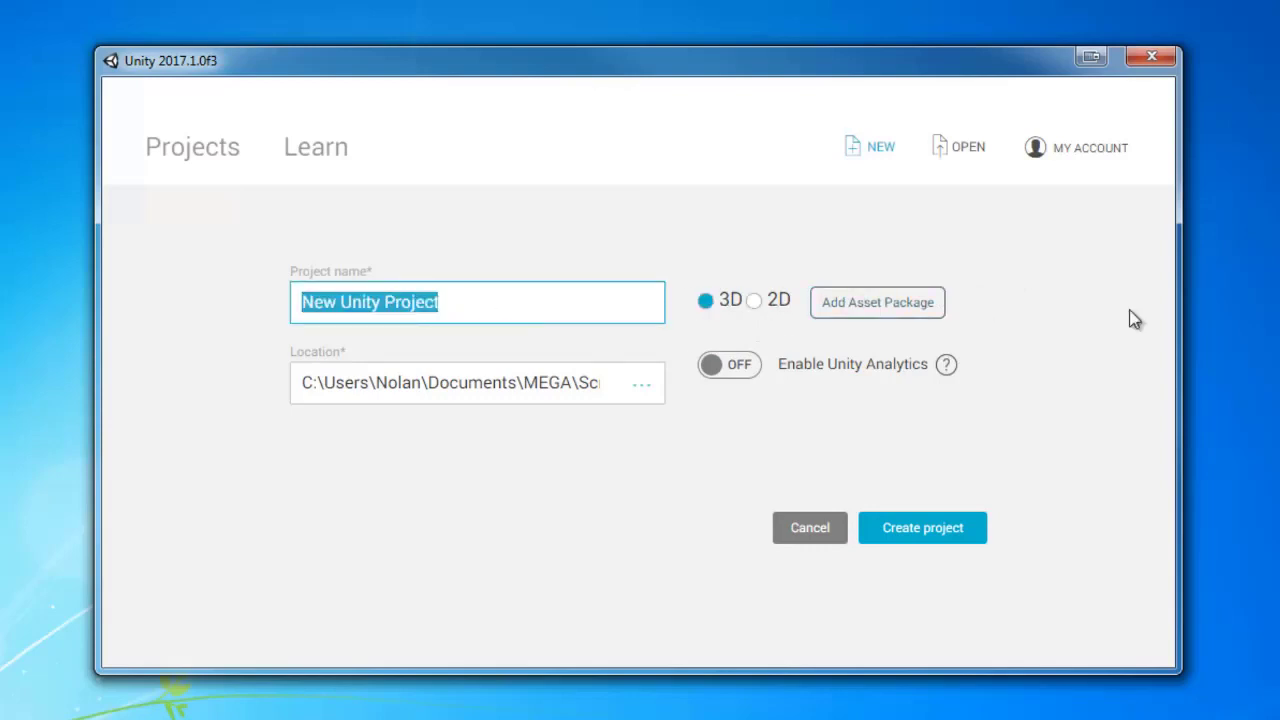
key("BackSpace")
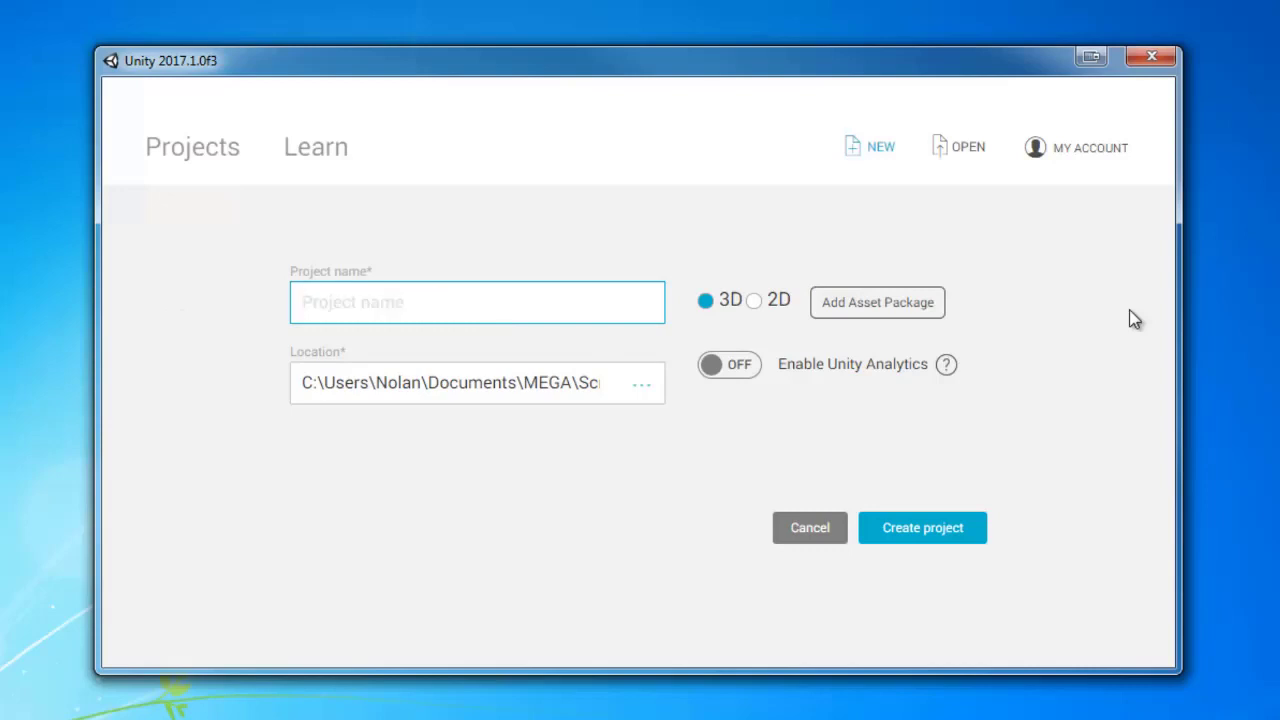
type("platformer")
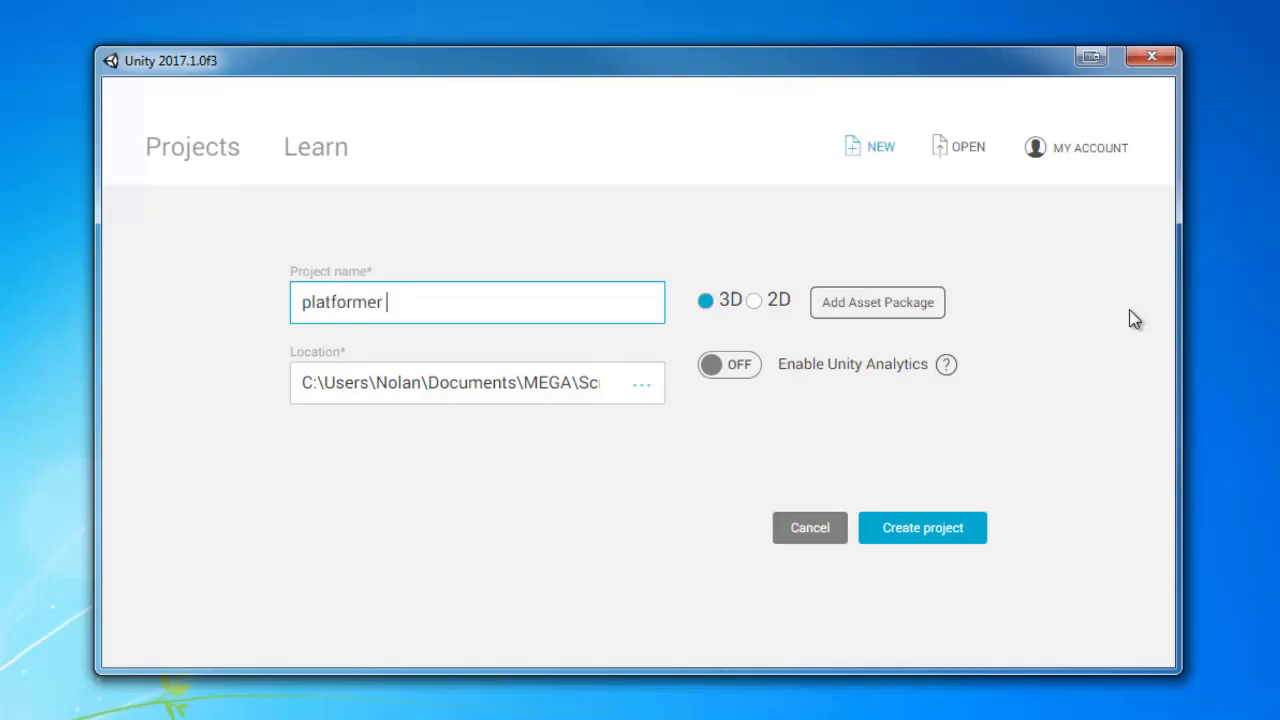
type(" 2d")
left_click(914, 537)
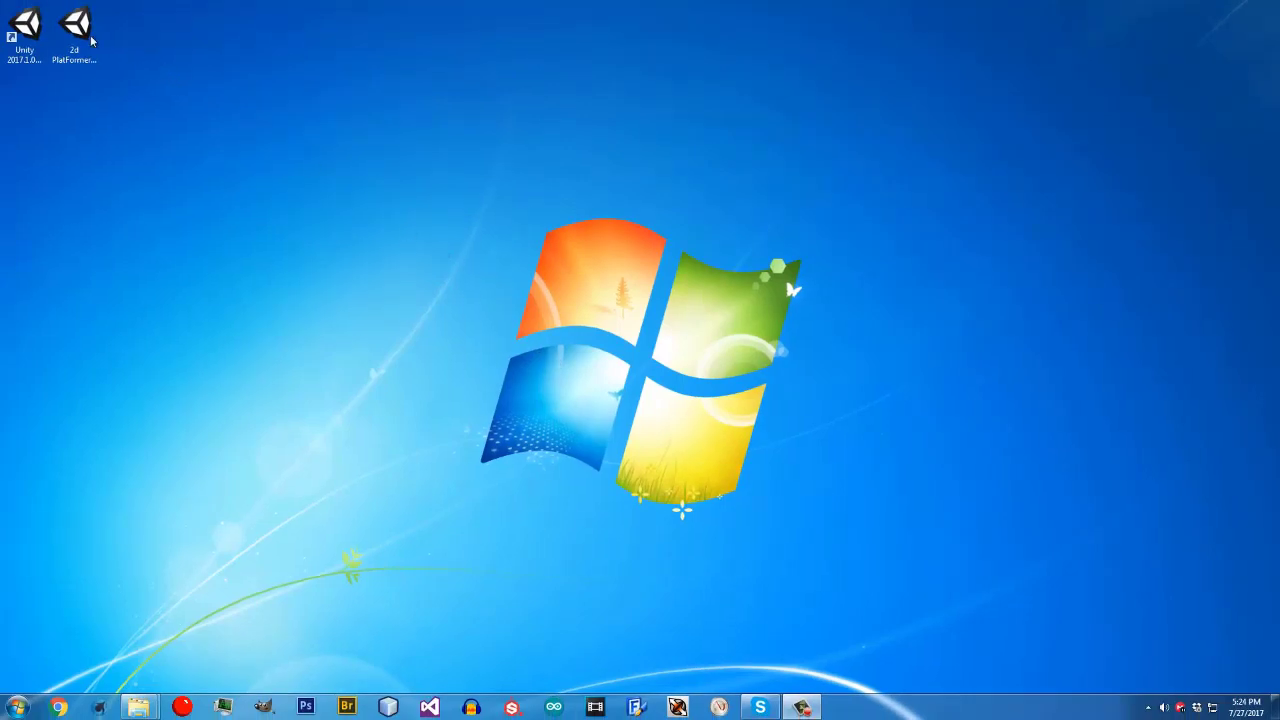
Narrow the Unity window to expose the 2d Platformer package on the desktop and import all its contents into the project
double_click(76, 28)
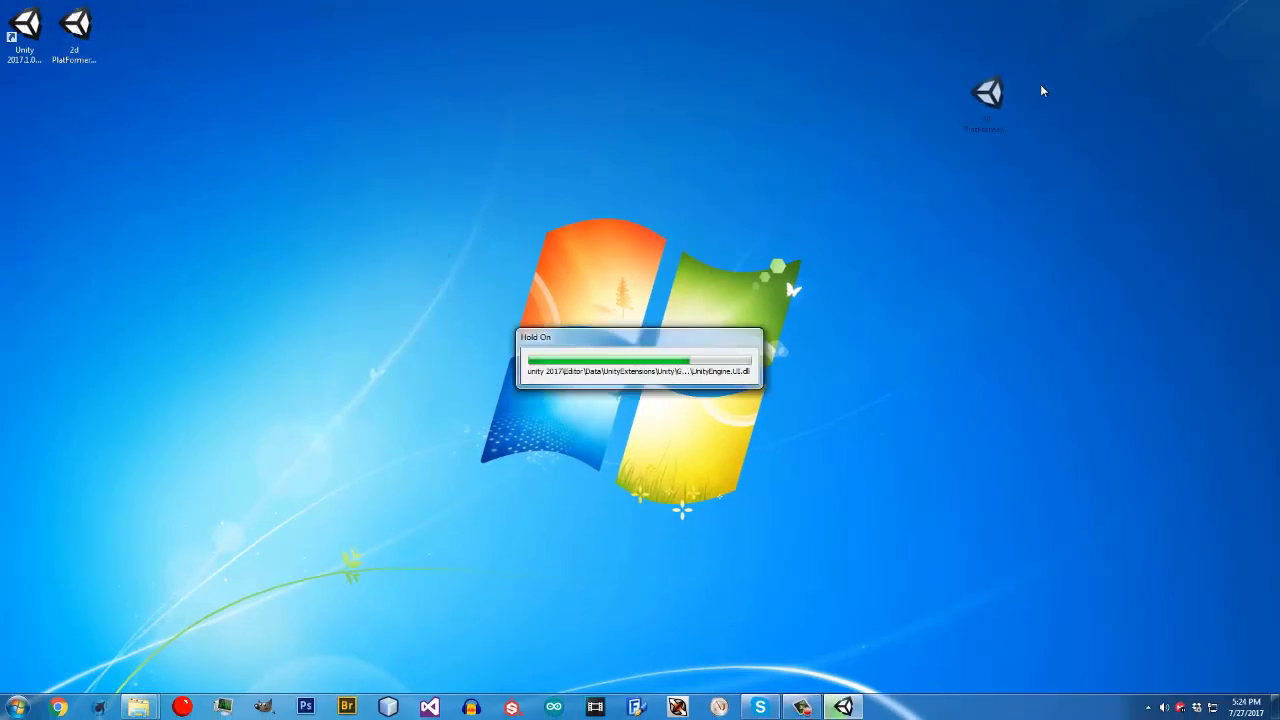
left_click_drag(1042, 91, 1272, 30)
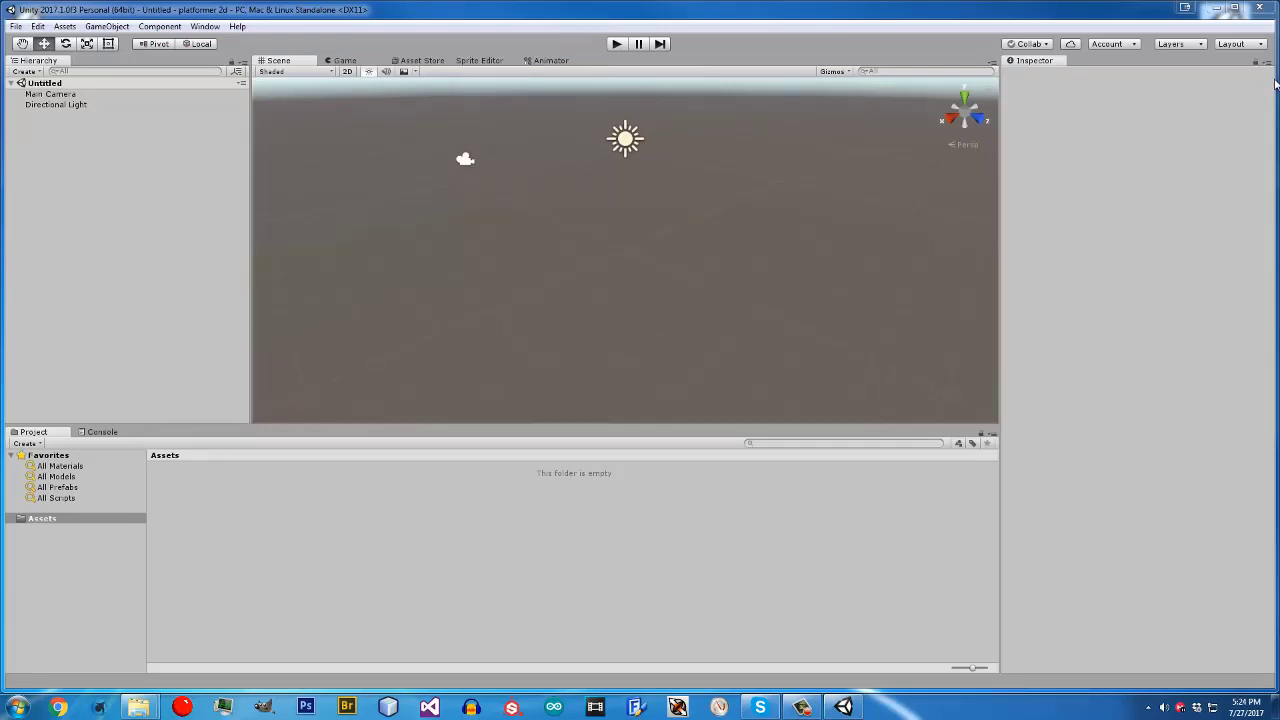
left_click_drag(1273, 77, 1199, 77)
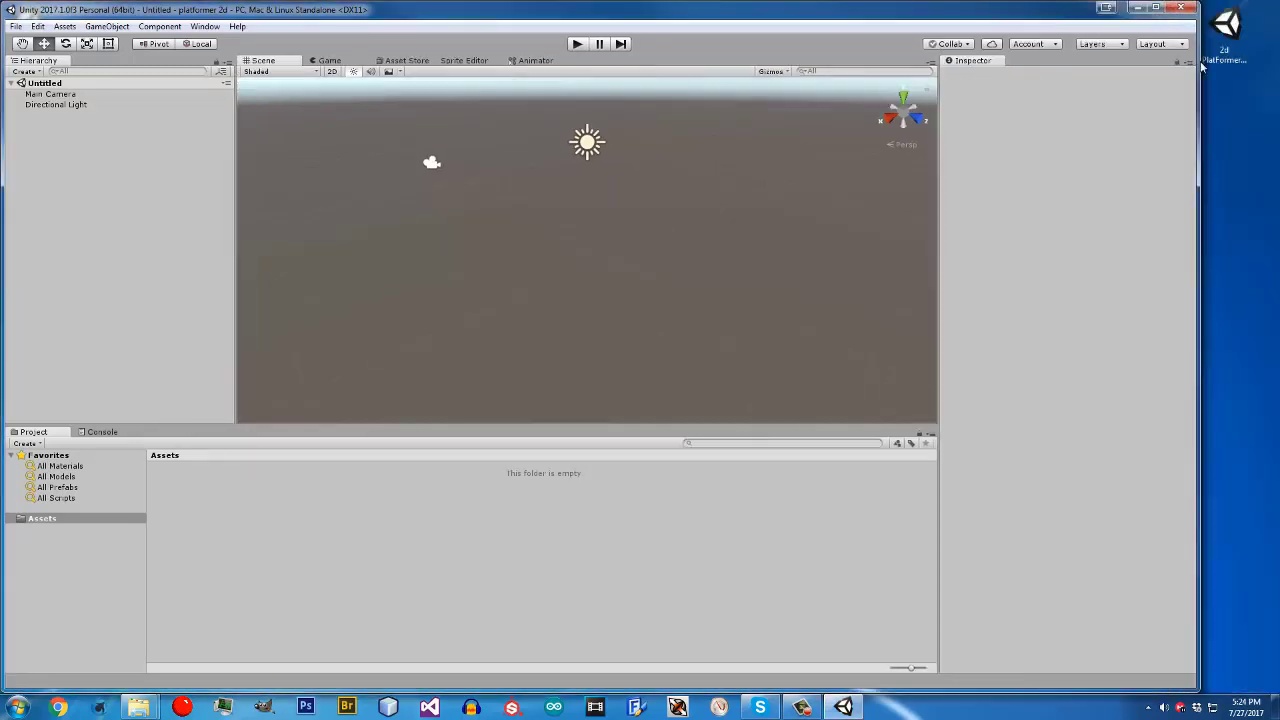
double_click(1228, 32)
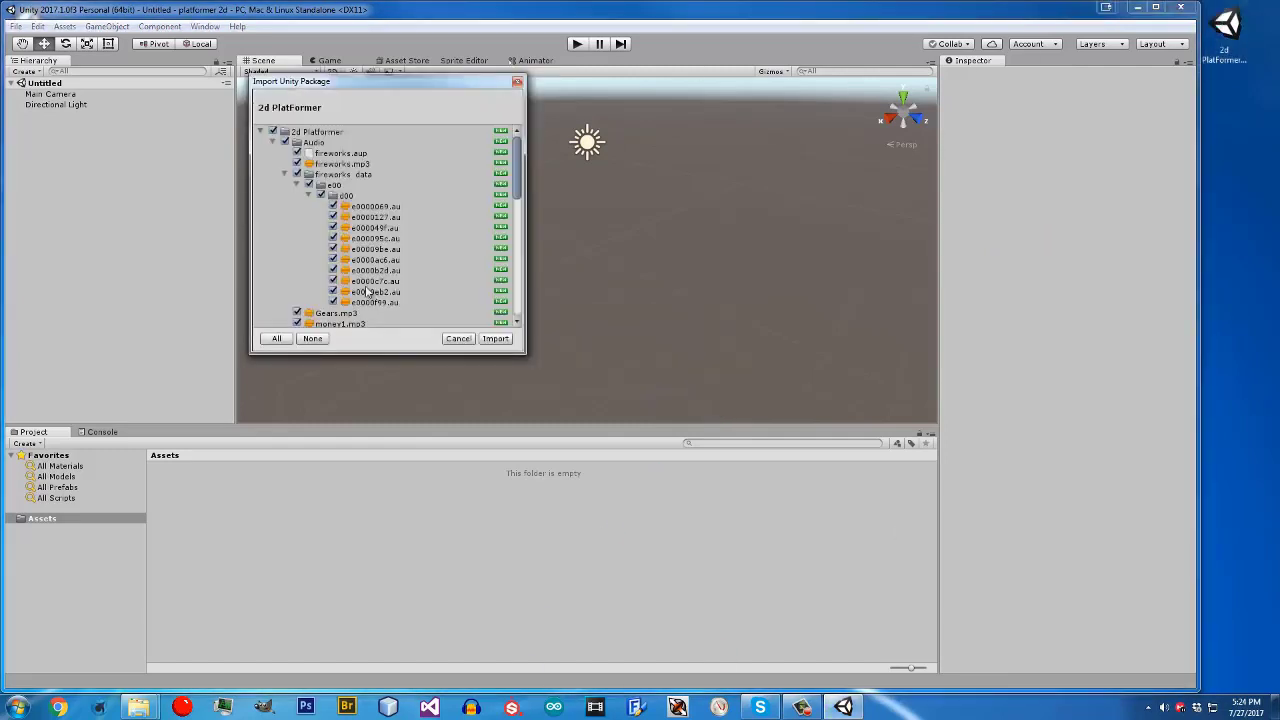
left_click(490, 340)
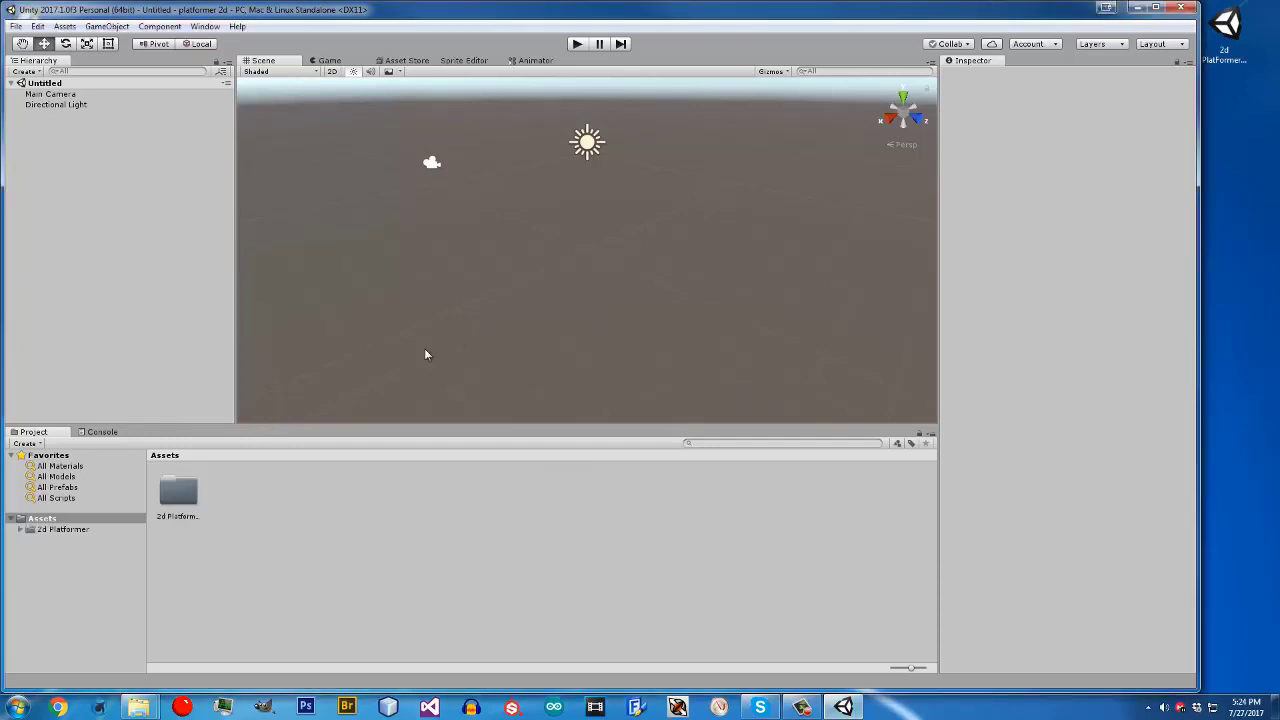
Expand the 2d Platformer folder and look through the contents of its MovingSprites and NonMovingSprites folders
left_click(20, 530)
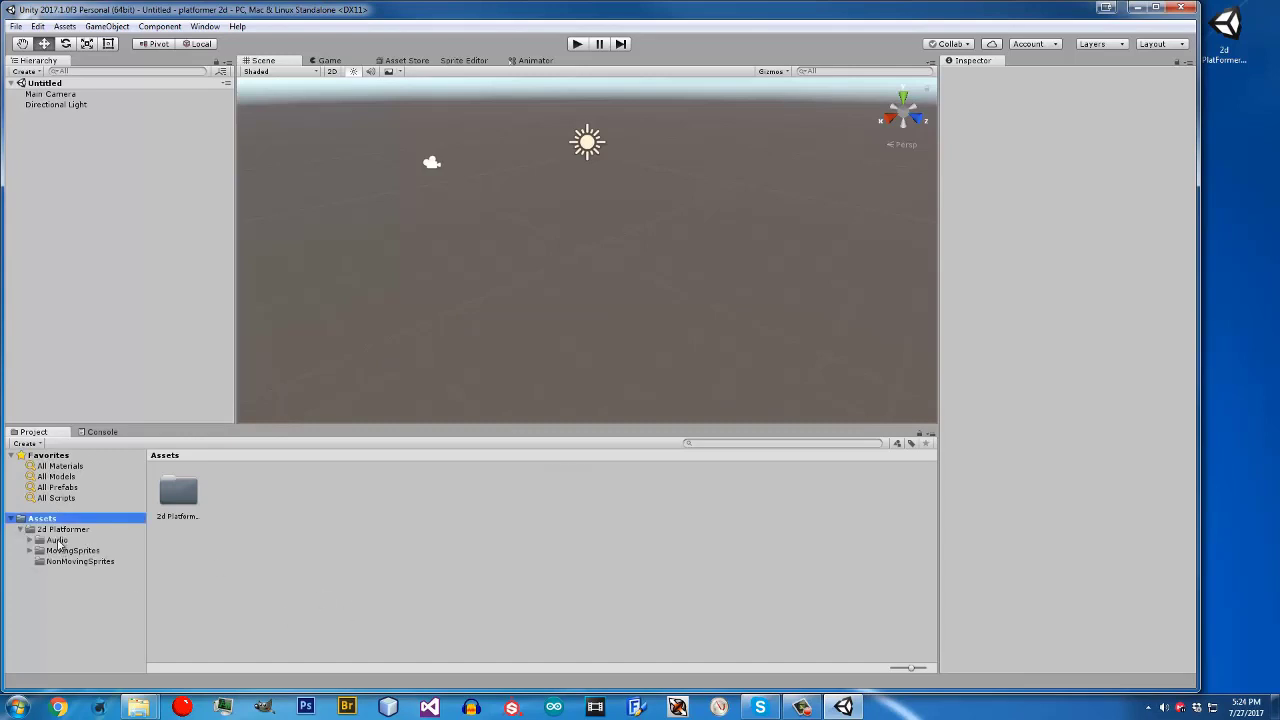
left_click(646, 486)
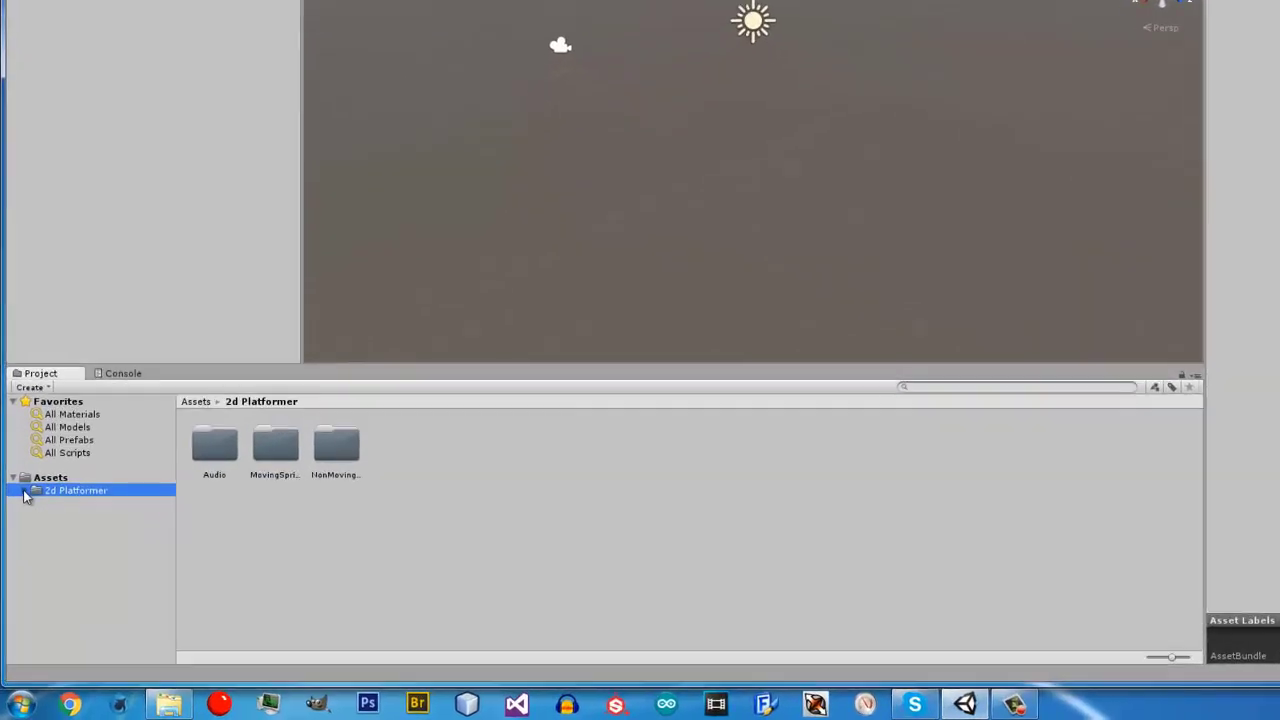
left_click(95, 502)
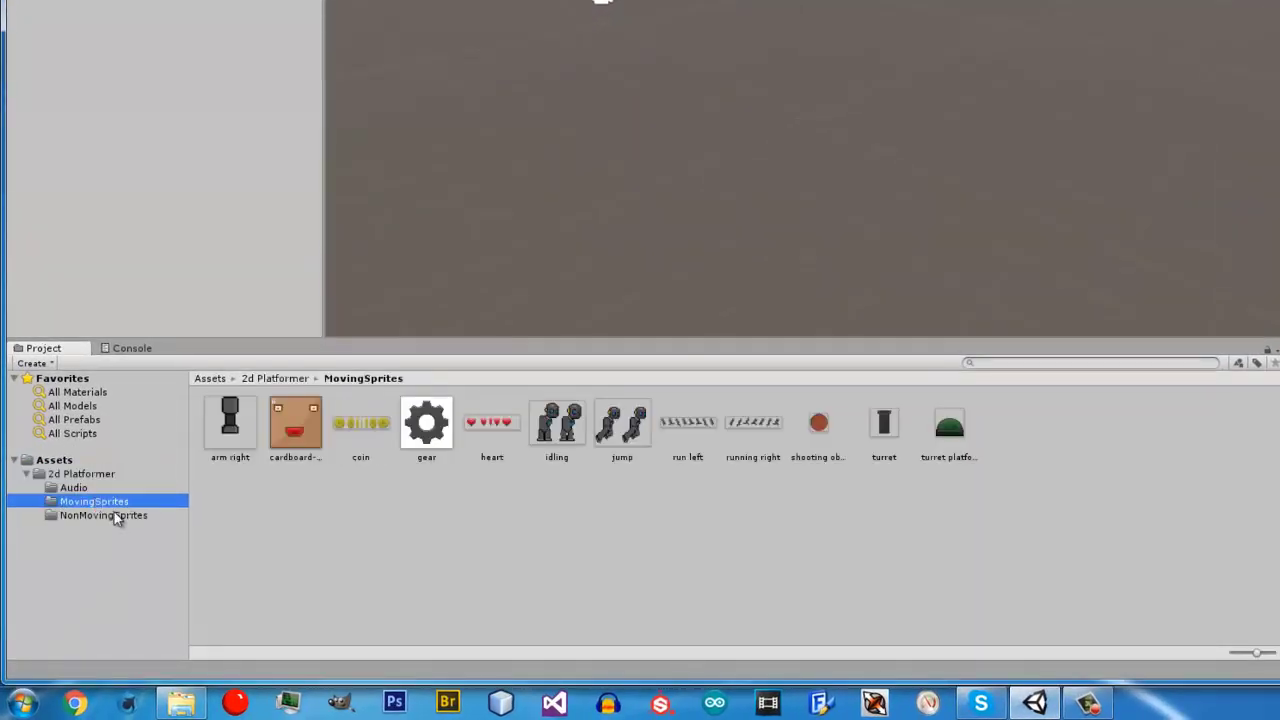
left_click(114, 516)
left_click(116, 501)
left_click(117, 517)
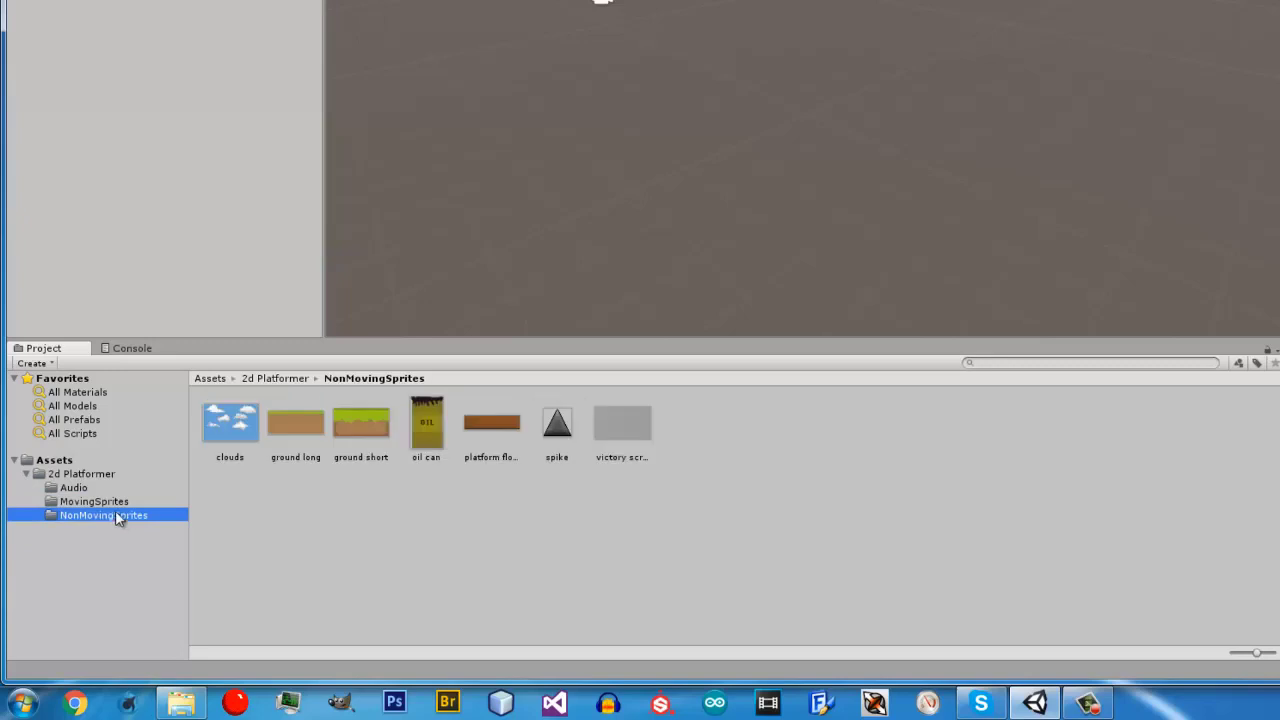
Set the clouds image's texture type to Sprite (2D and UI)
left_click(239, 423)
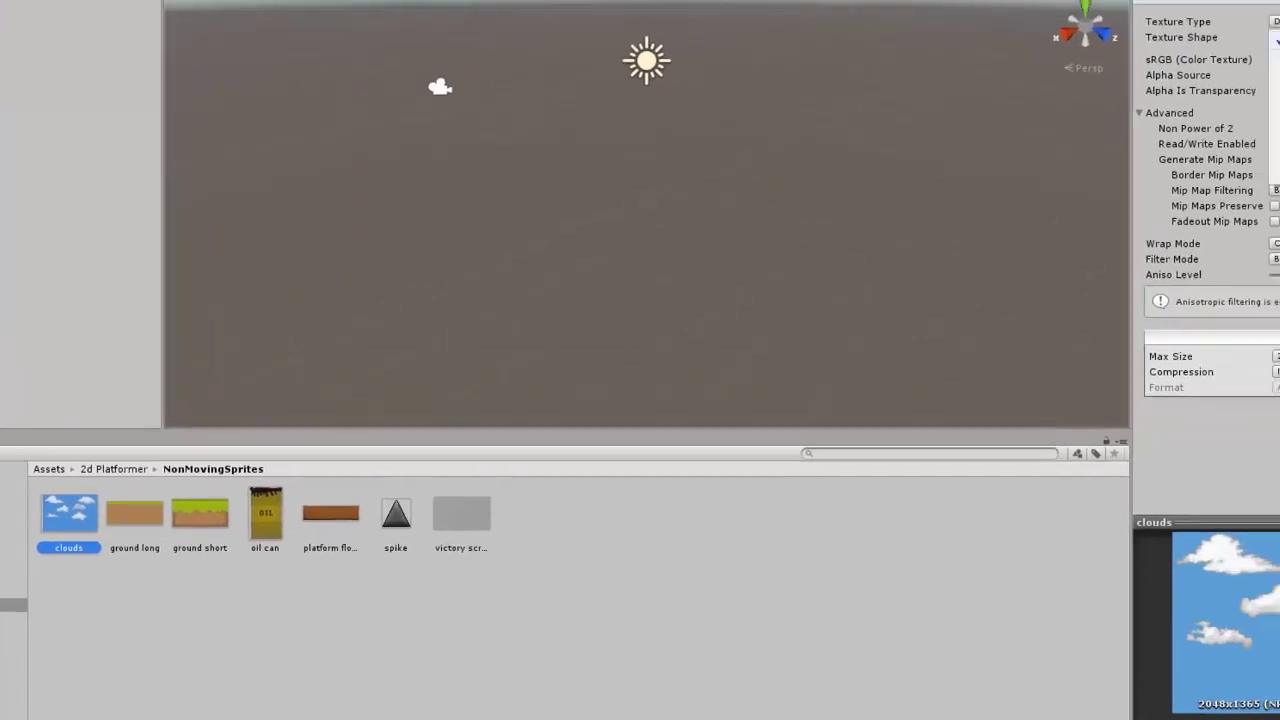
left_click(1262, 16)
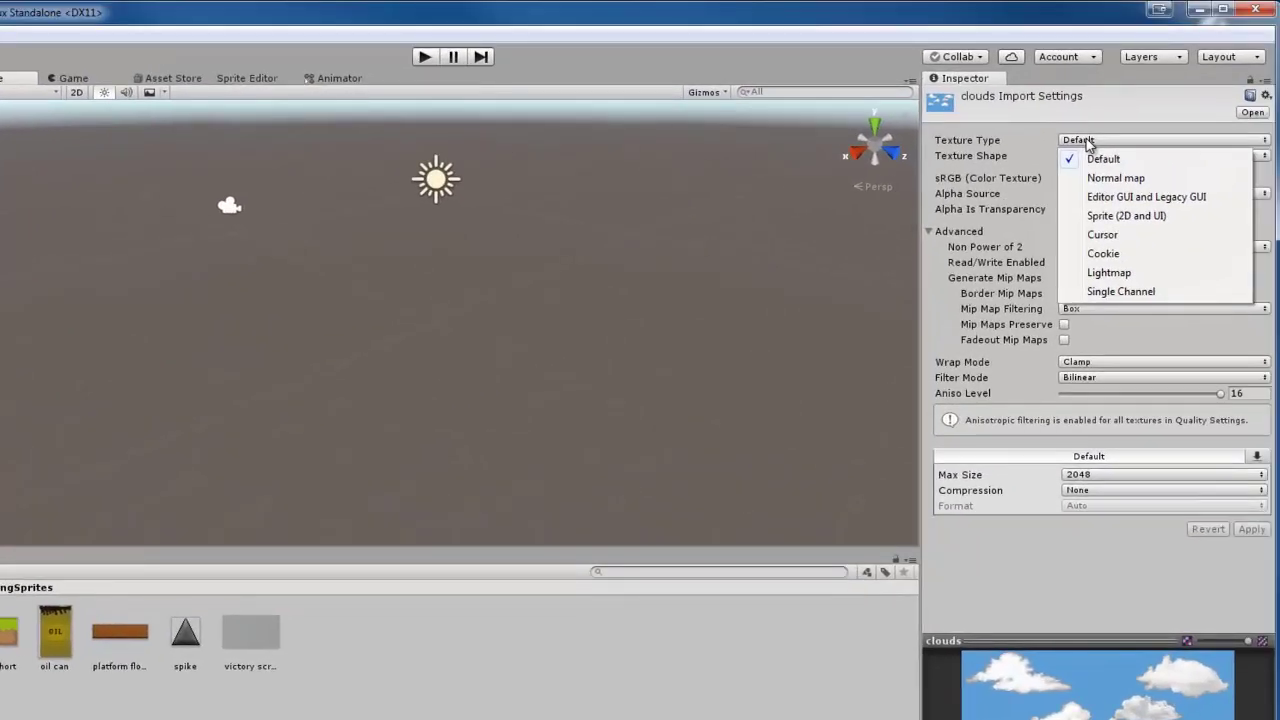
left_click(1153, 225)
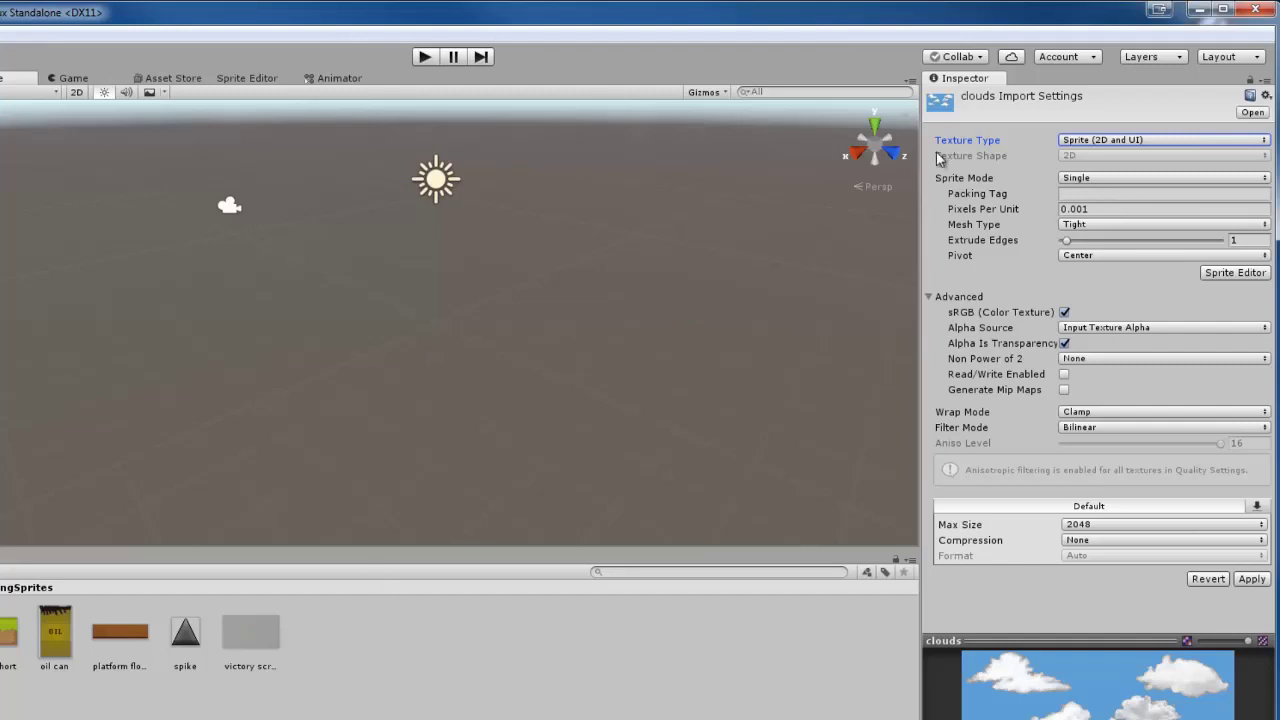
Turn off Alpha Is Transparency for clouds, use Point (no filter) filtering with Clamp wrapping, and apply the import settings
left_click(1065, 344)
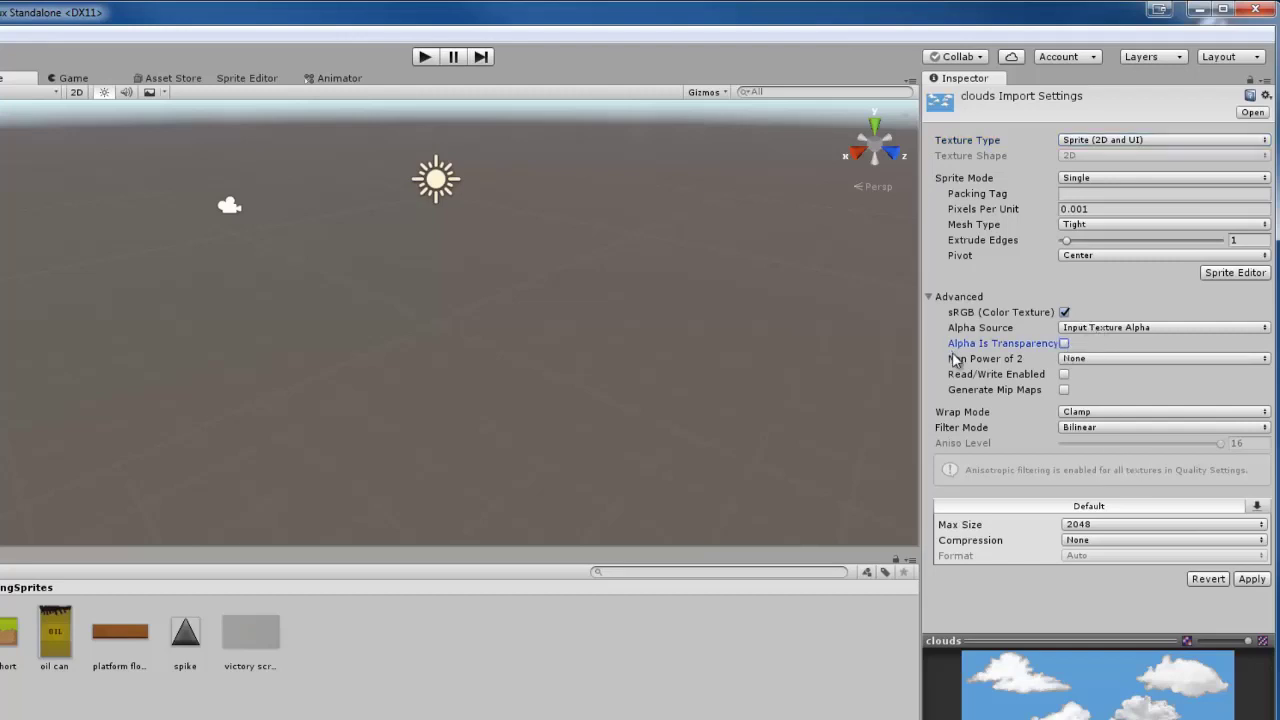
left_click(1065, 344)
left_click(1095, 432)
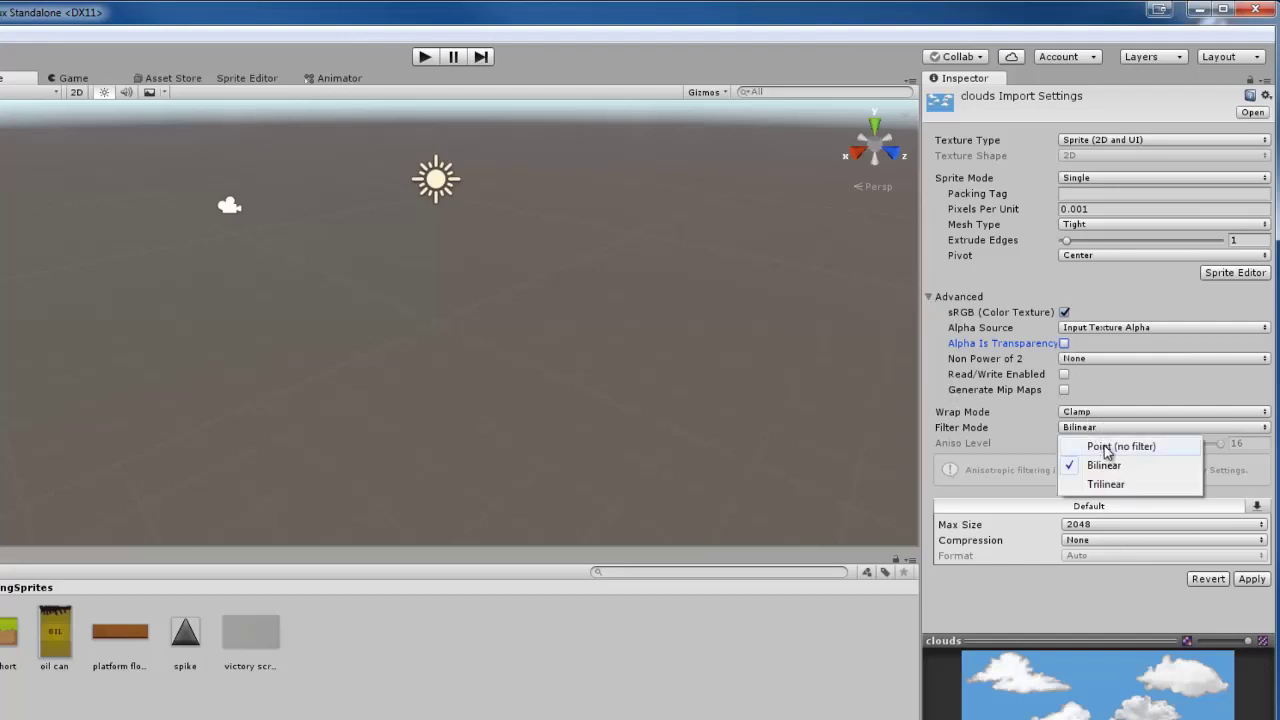
left_click(1105, 447)
left_click(1097, 412)
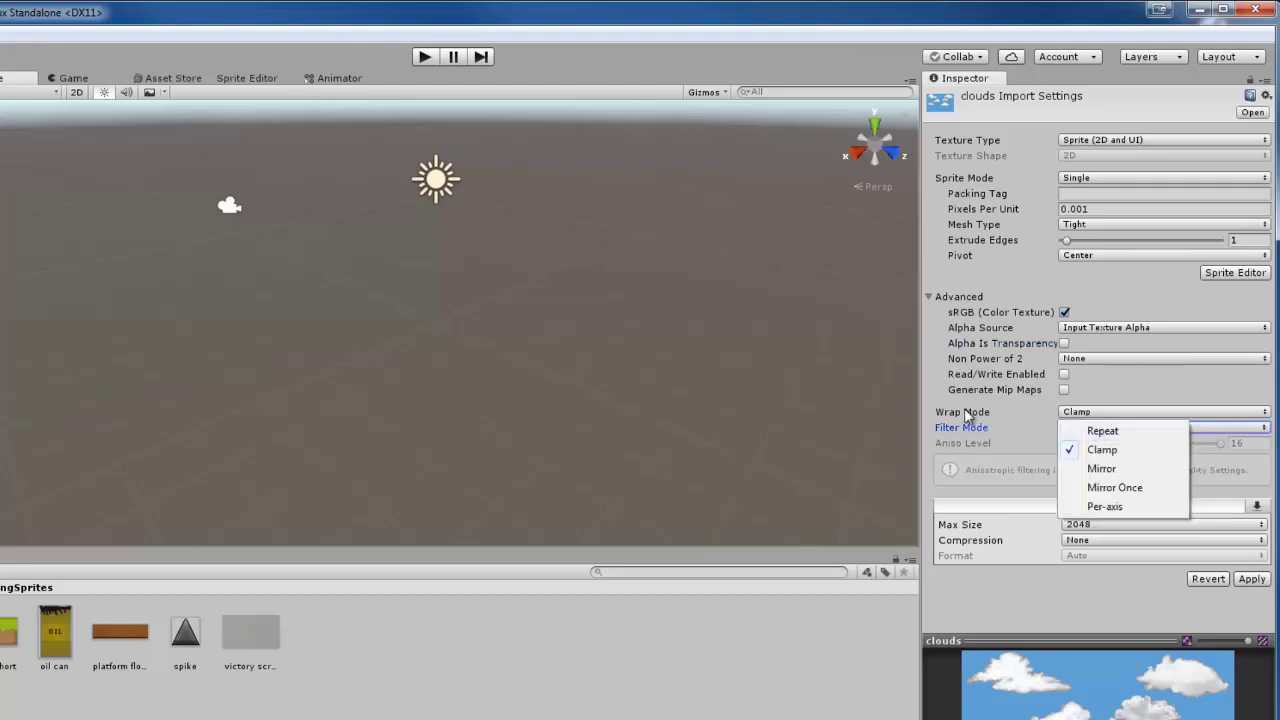
left_click(1119, 451)
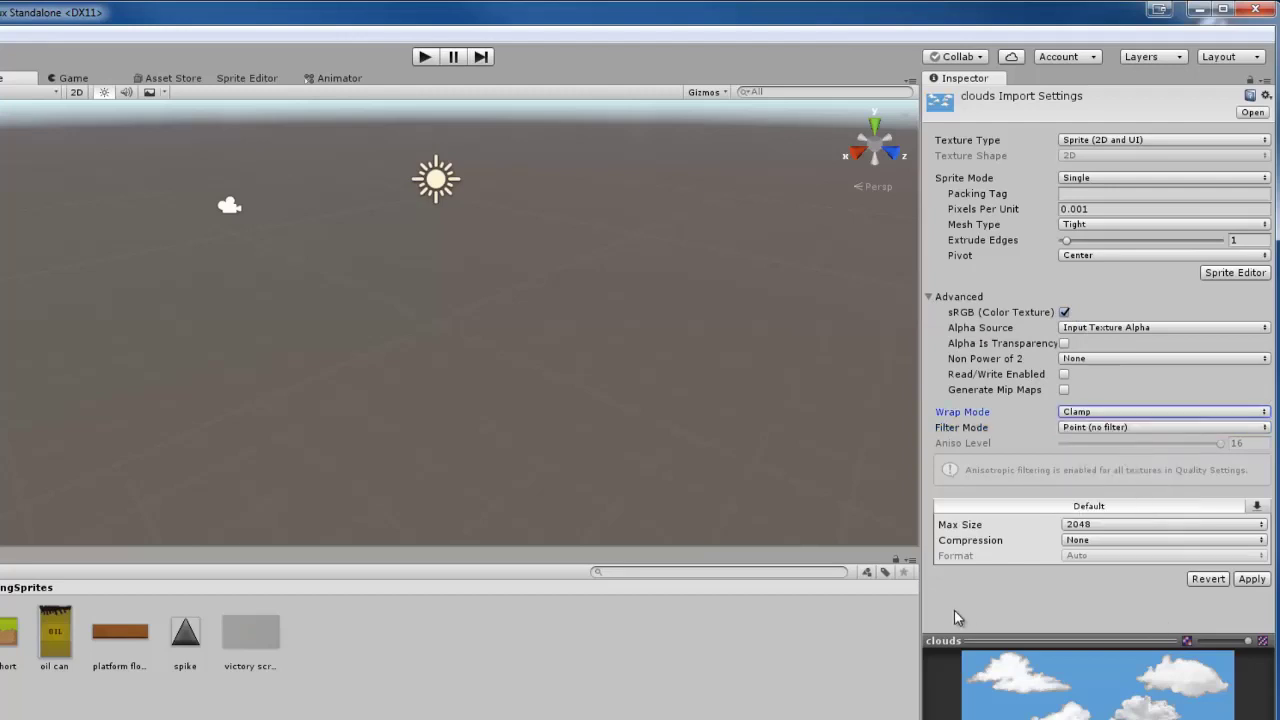
left_click(1251, 579)
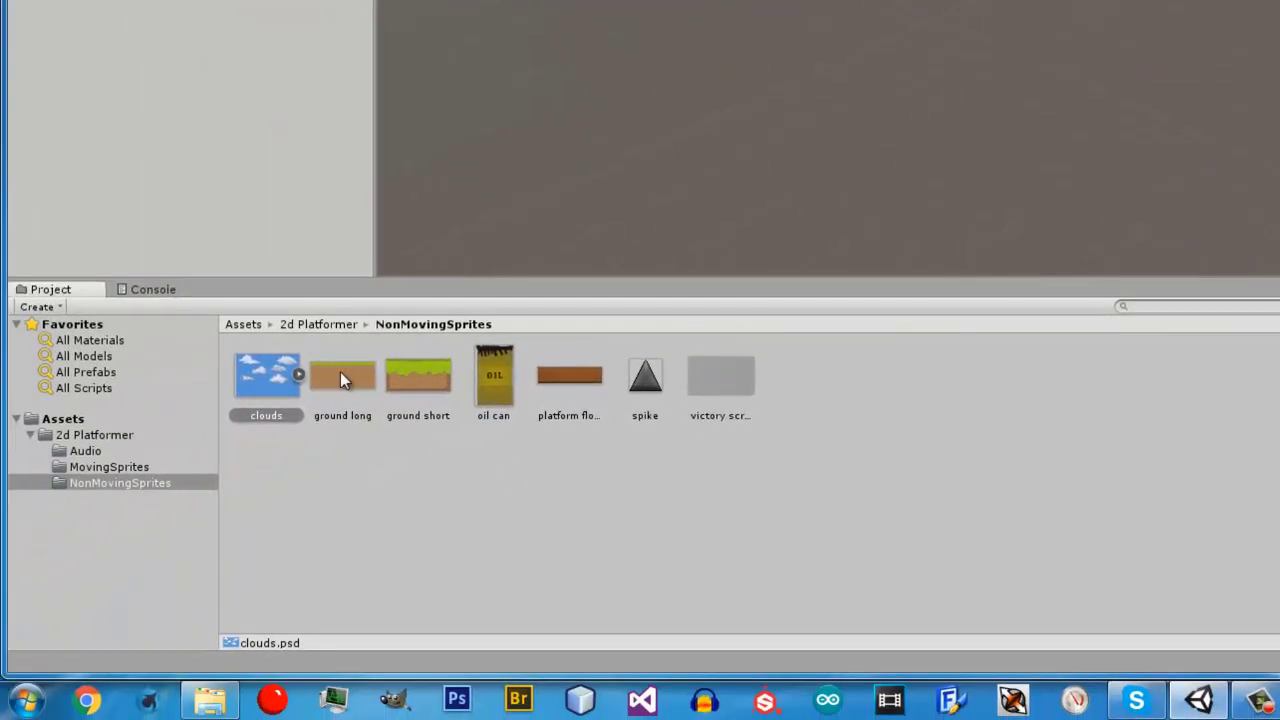
Compare the previews of the ground long, oil can and spike textures in the NonMovingSprites folder
left_click(340, 372)
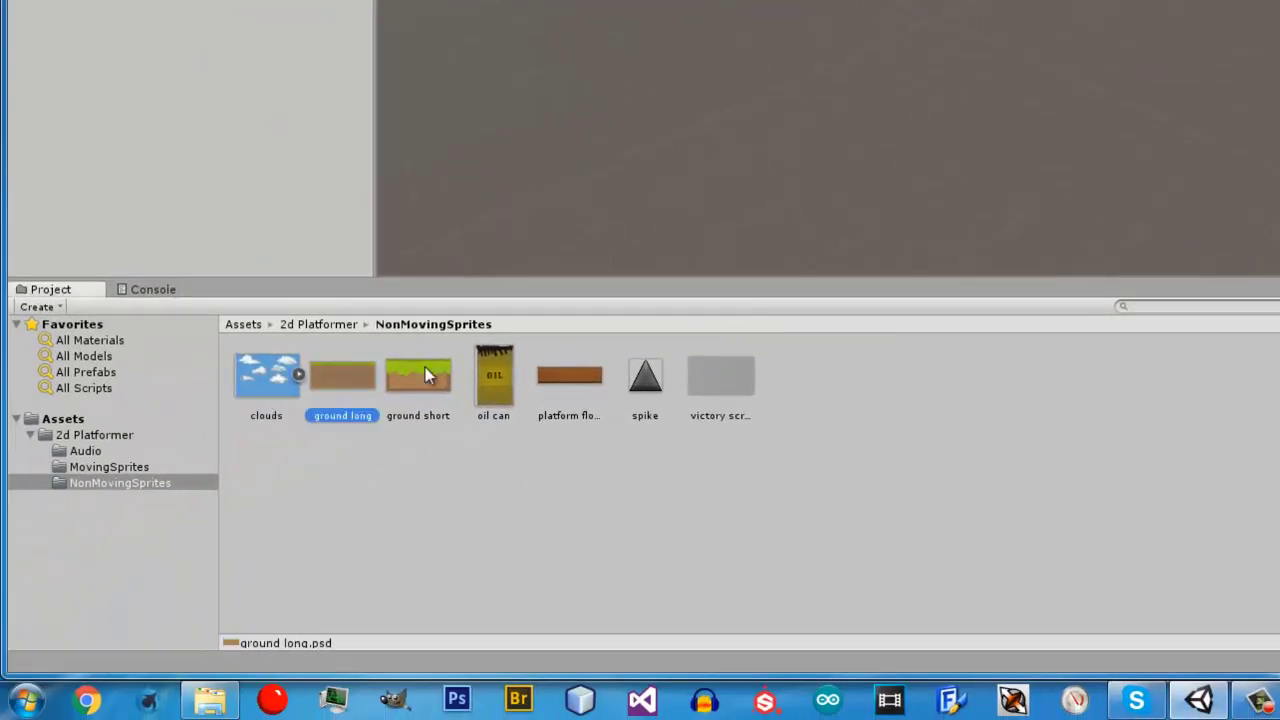
left_click(502, 368)
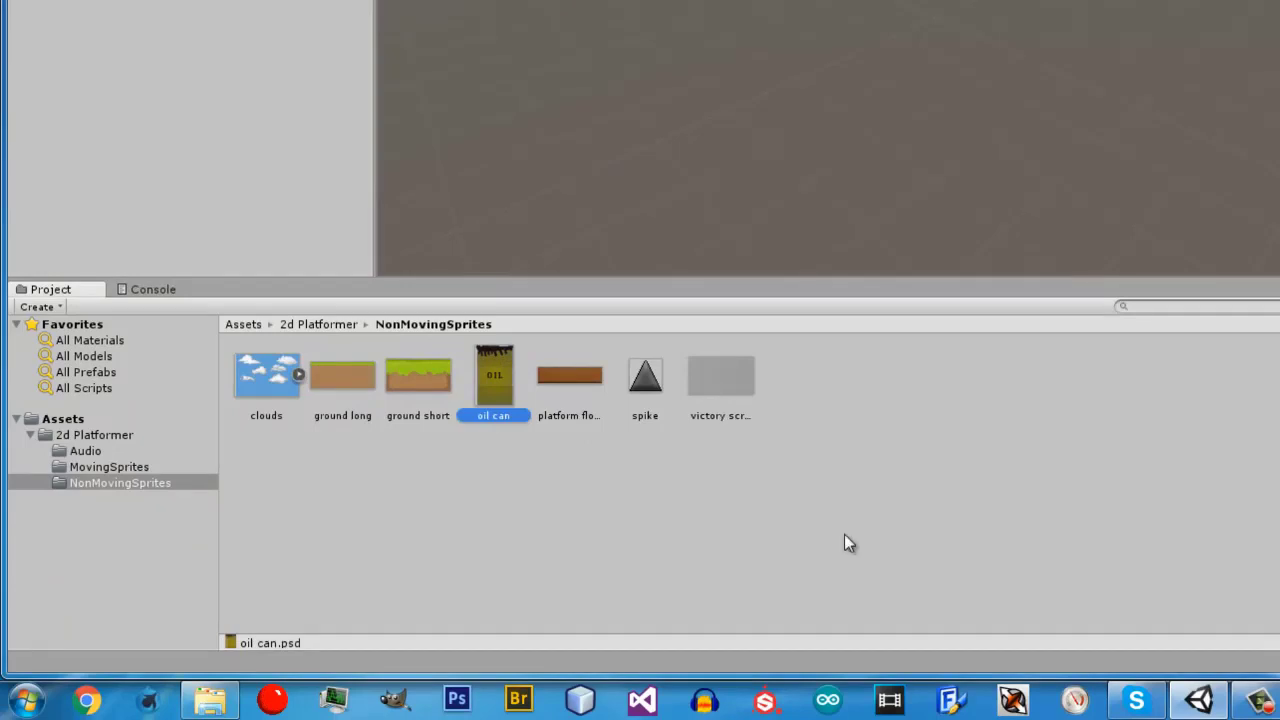
left_click(660, 382)
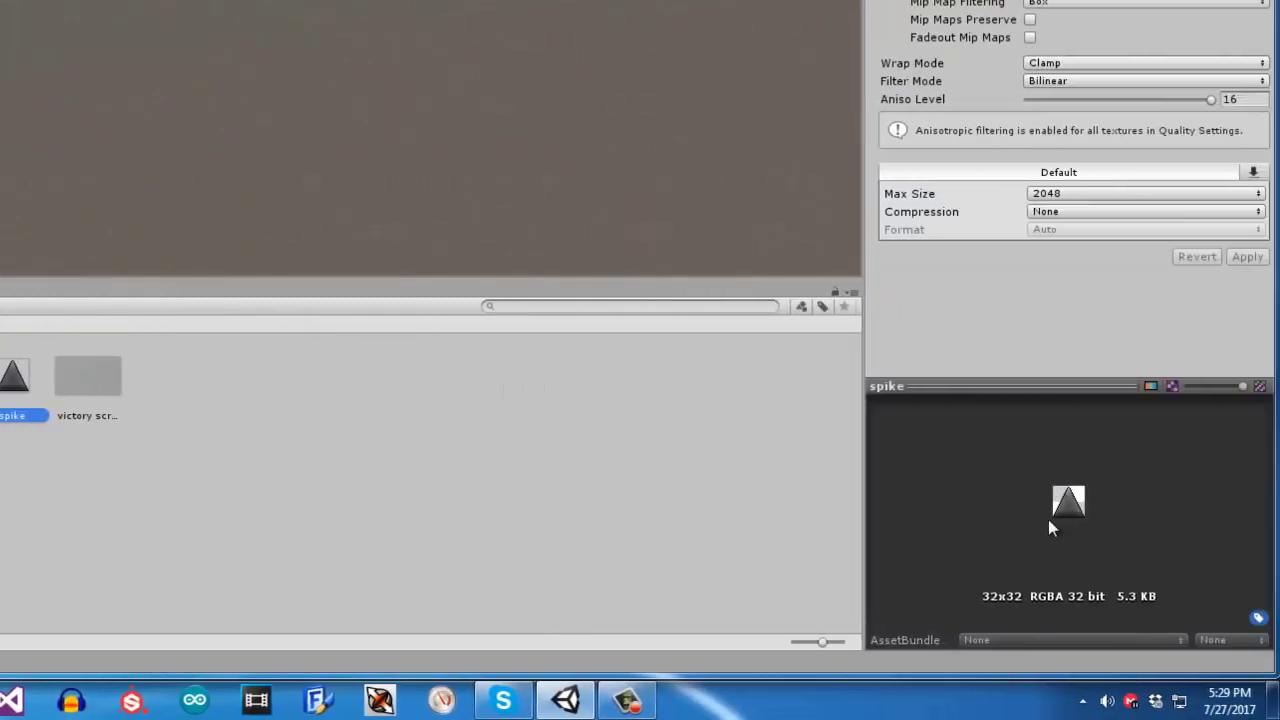
left_click(334, 375)
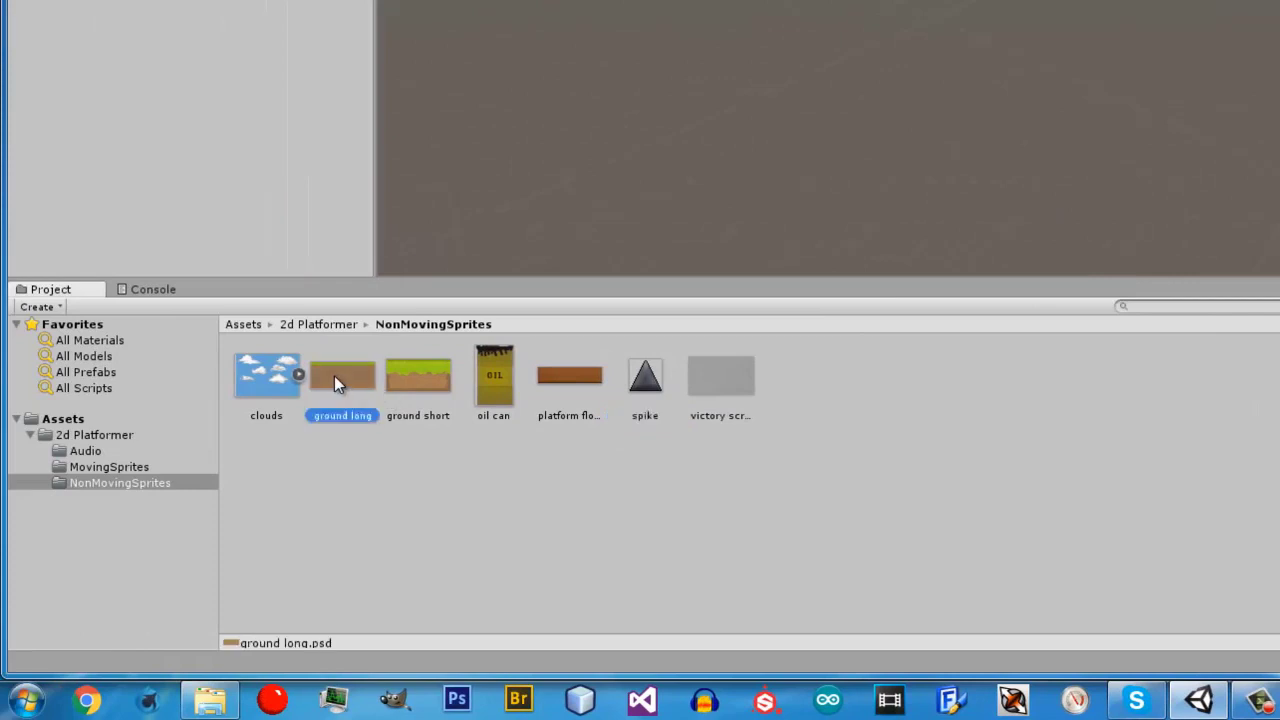
Set the texture type of the ground long, ground short and platform floating images together to Sprite (2D and UI)
left_click(447, 368, "ctrl")
left_click(555, 370, "ctrl")
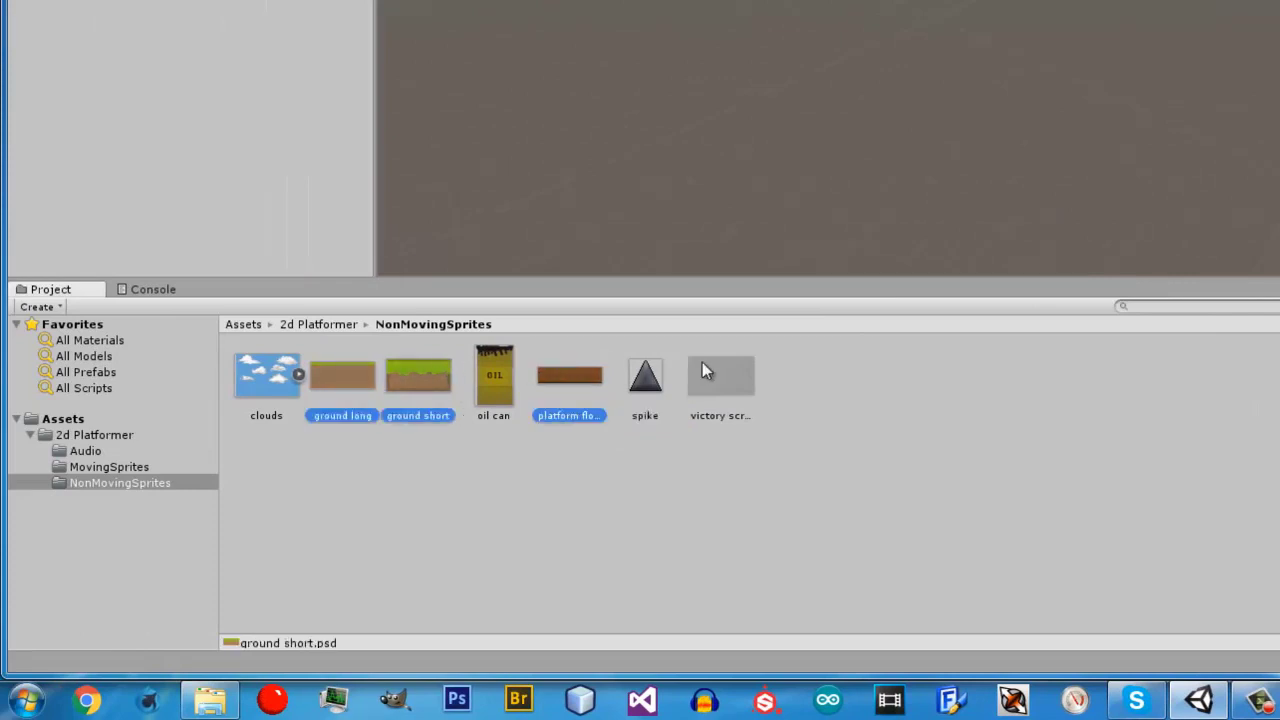
left_click(710, 366, "ctrl")
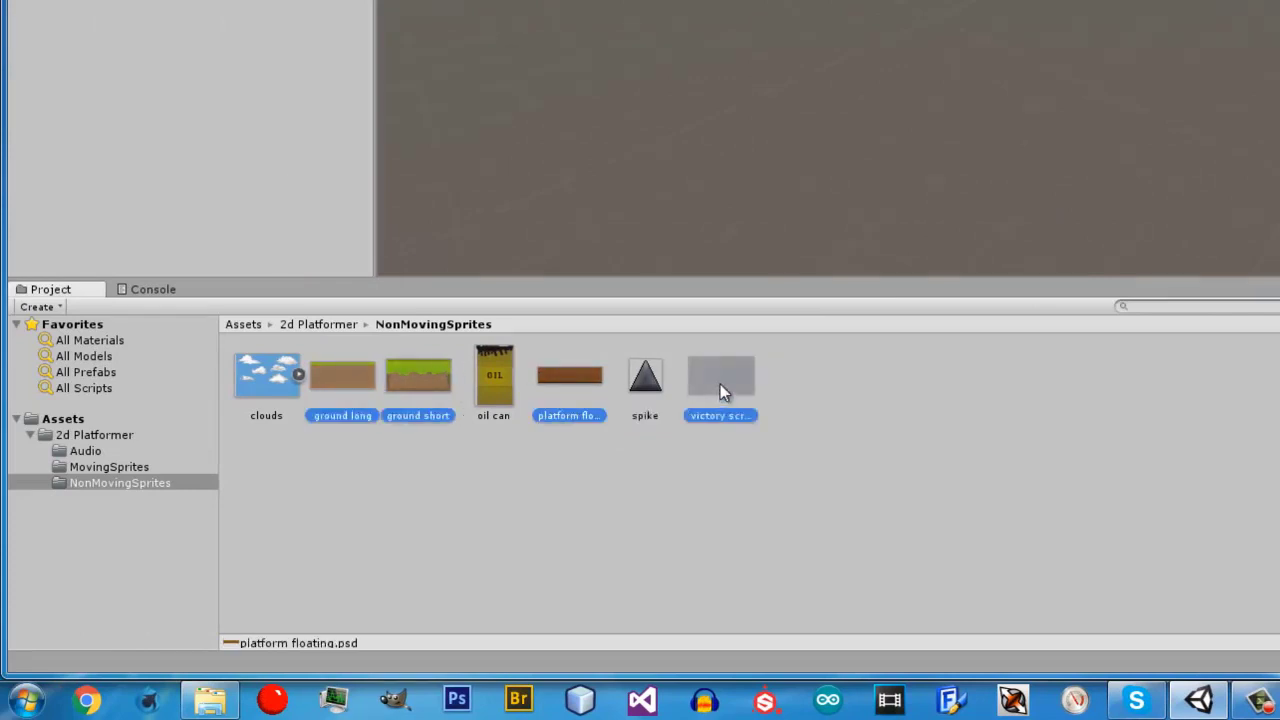
left_click(721, 386, "ctrl")
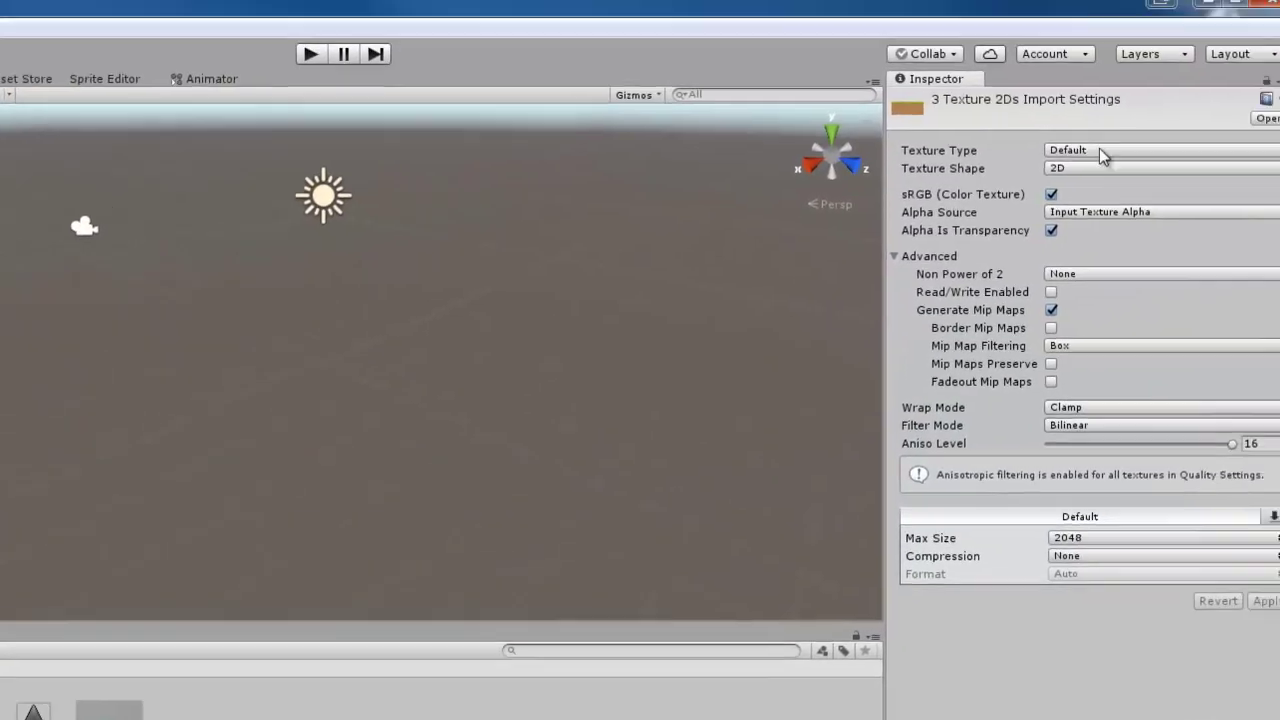
left_click(1099, 149)
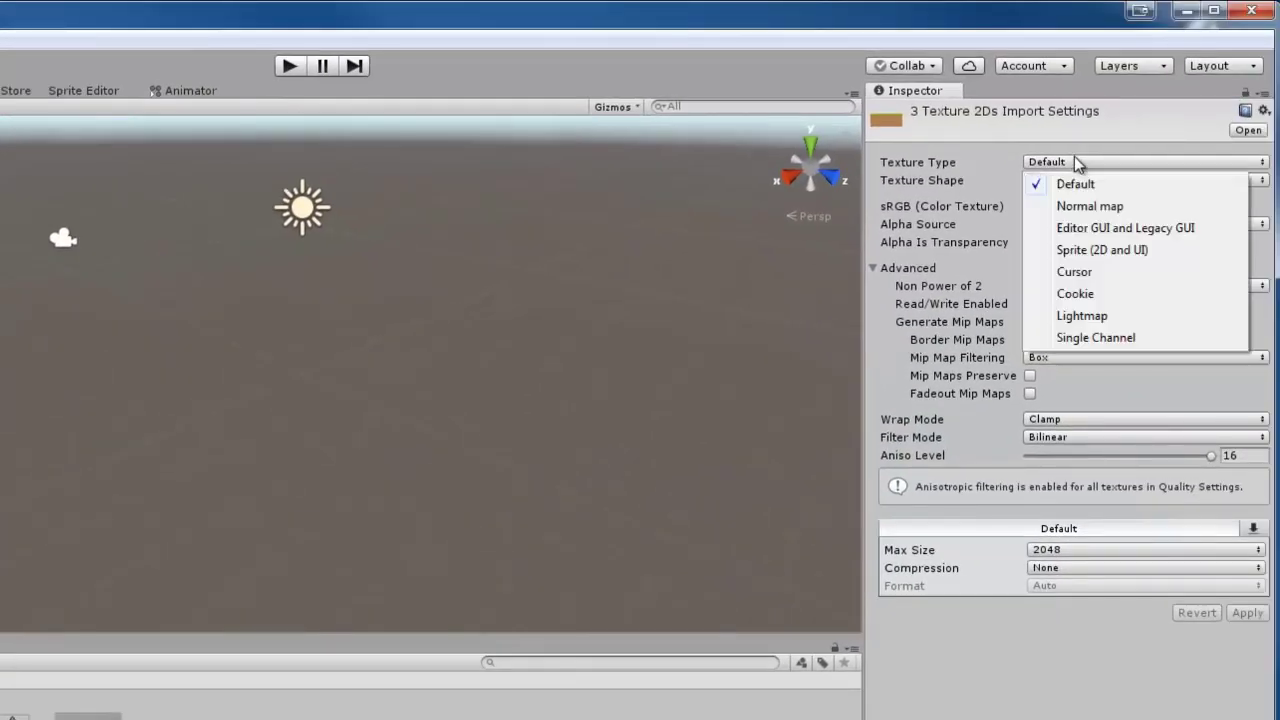
left_click(1068, 250)
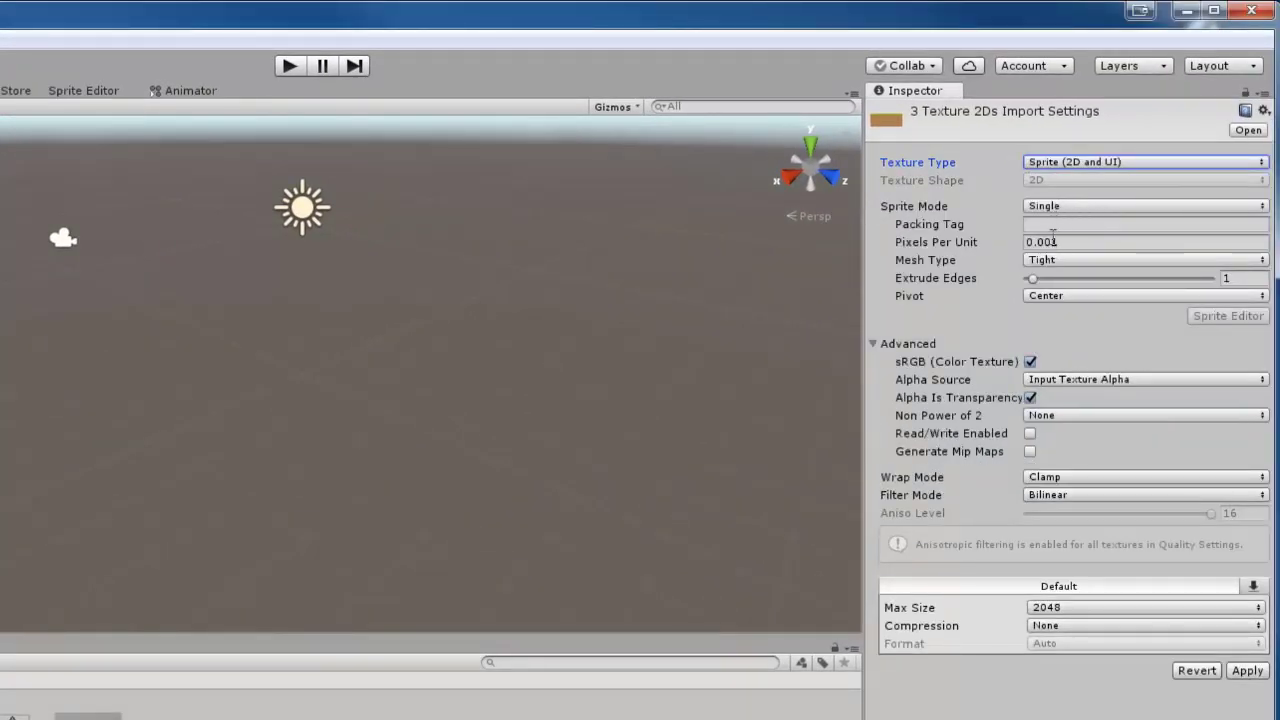
Turn off Alpha Is Transparency for the ground and platform images, use Point (no filter) filtering, and apply the import settings
left_click(1031, 398)
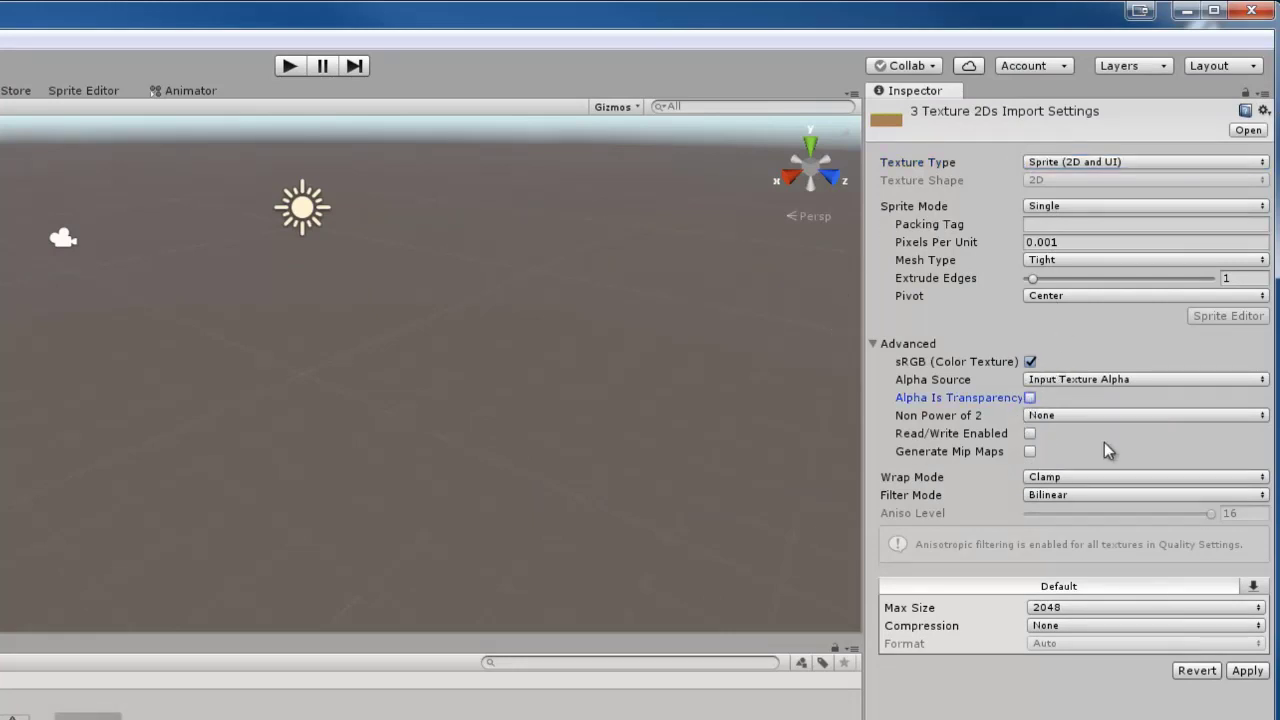
left_click(1062, 493)
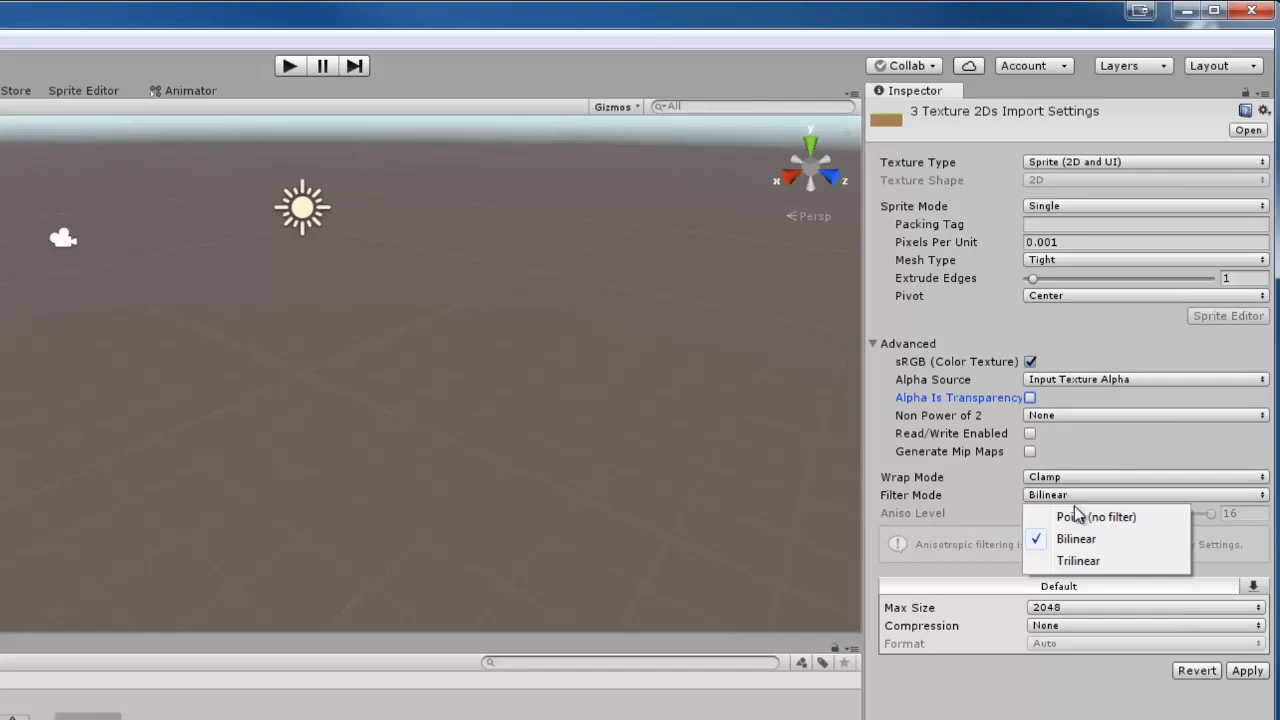
left_click(1078, 517)
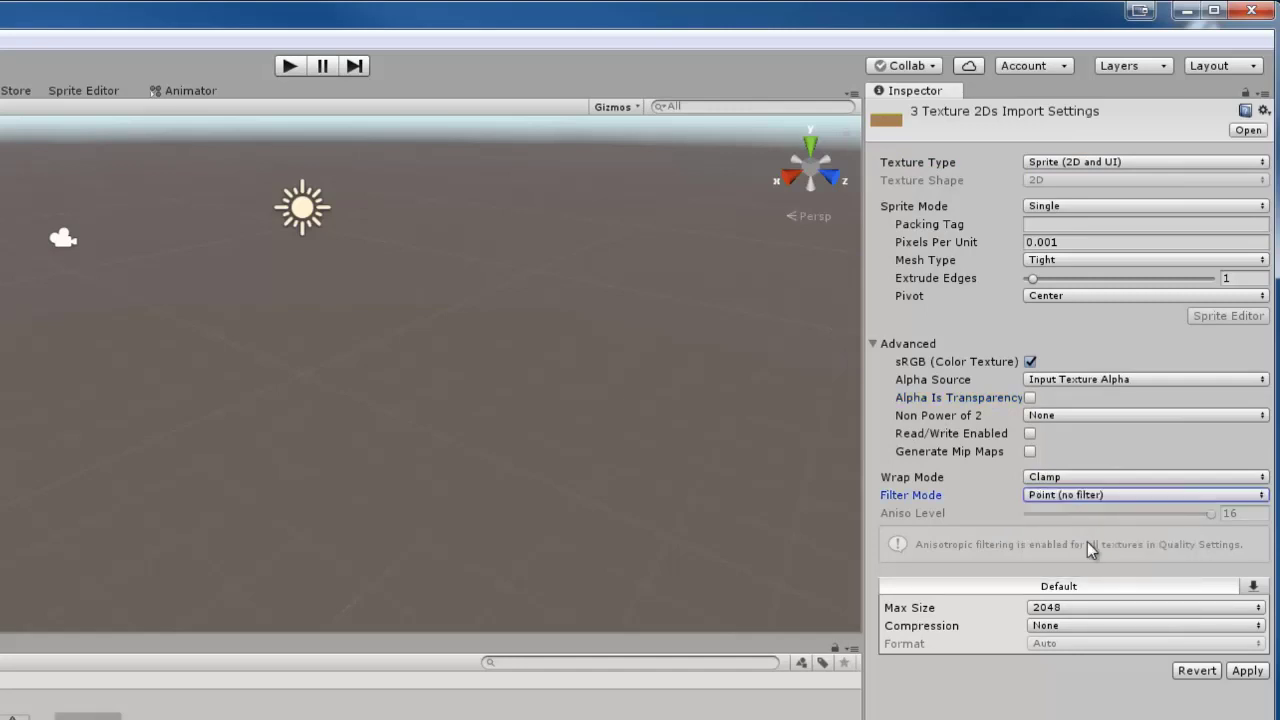
left_click(1242, 673)
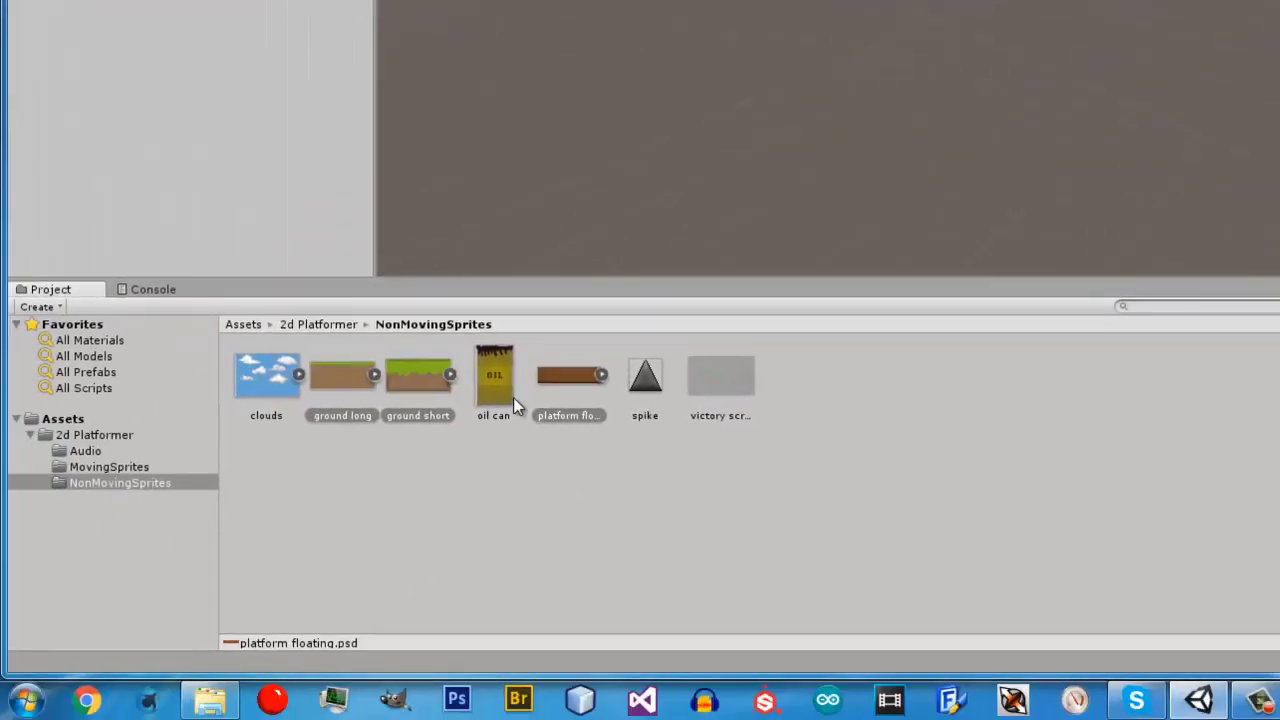
Import the oil can, spike and victory screen images as Sprite (2D and UI) with Point (no filter) filtering and apply the settings
left_click(492, 375)
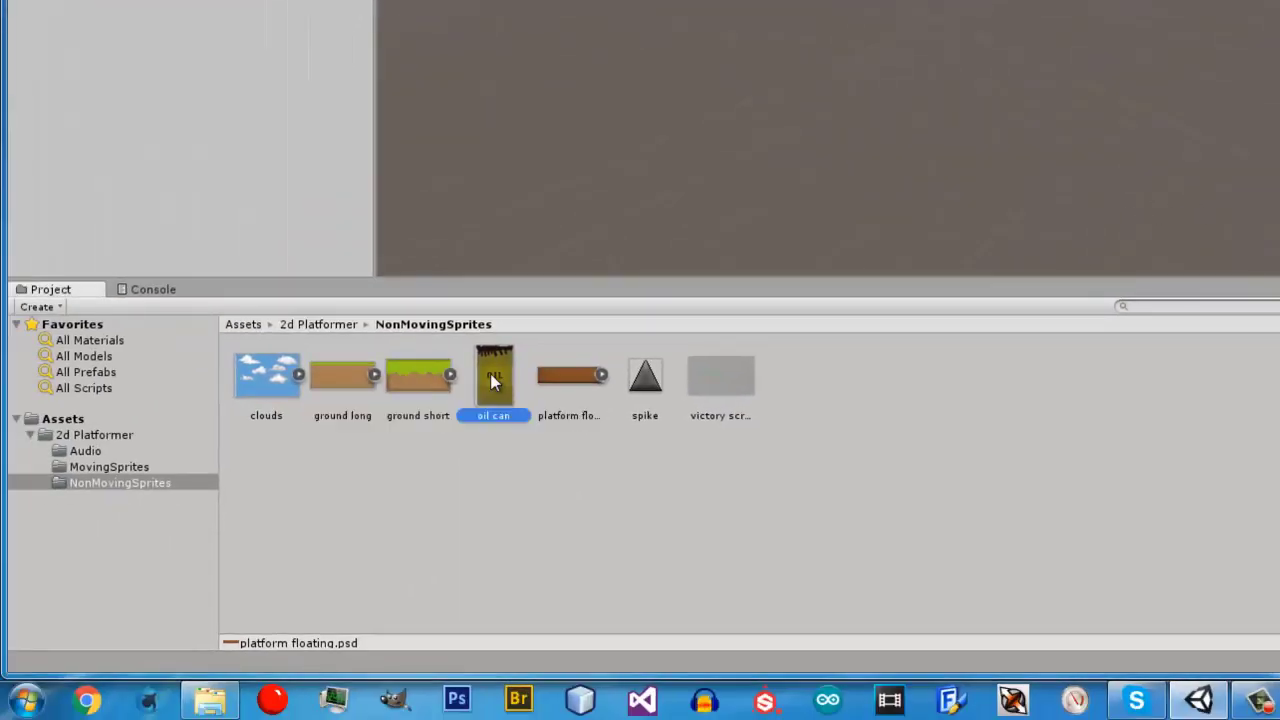
left_click(645, 378, "ctrl")
left_click(705, 376, "ctrl")
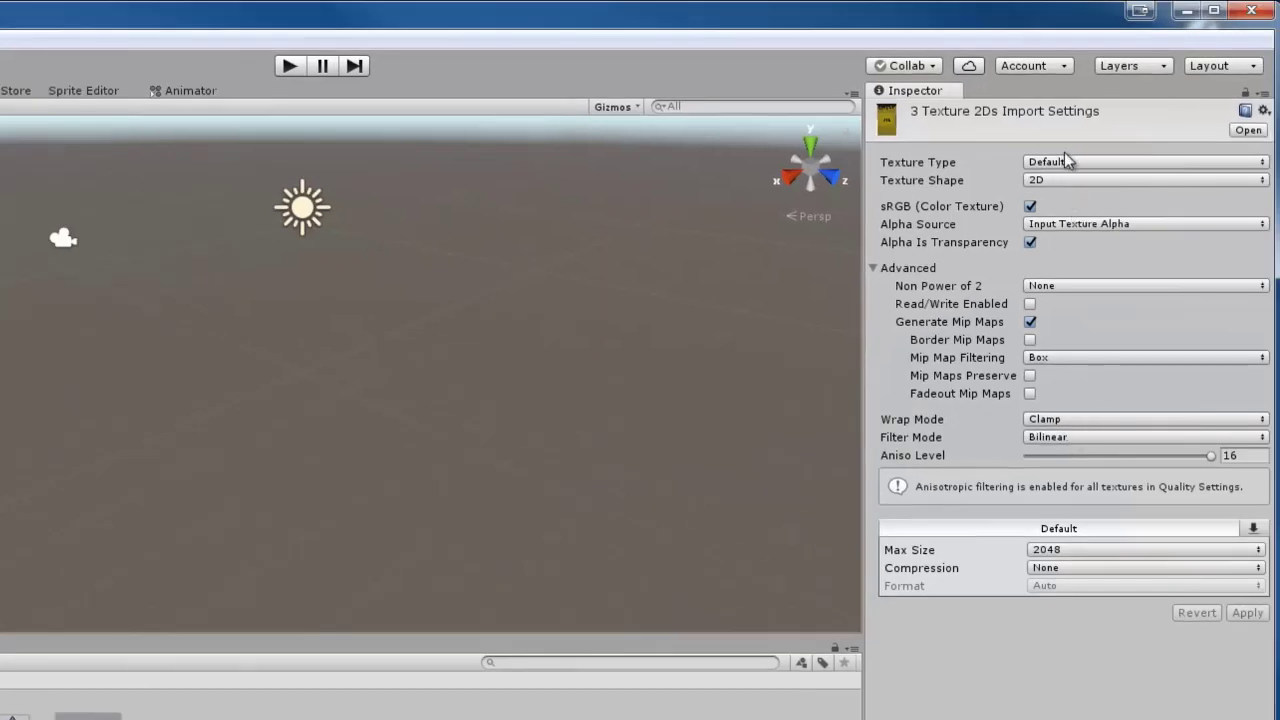
left_click(1066, 161)
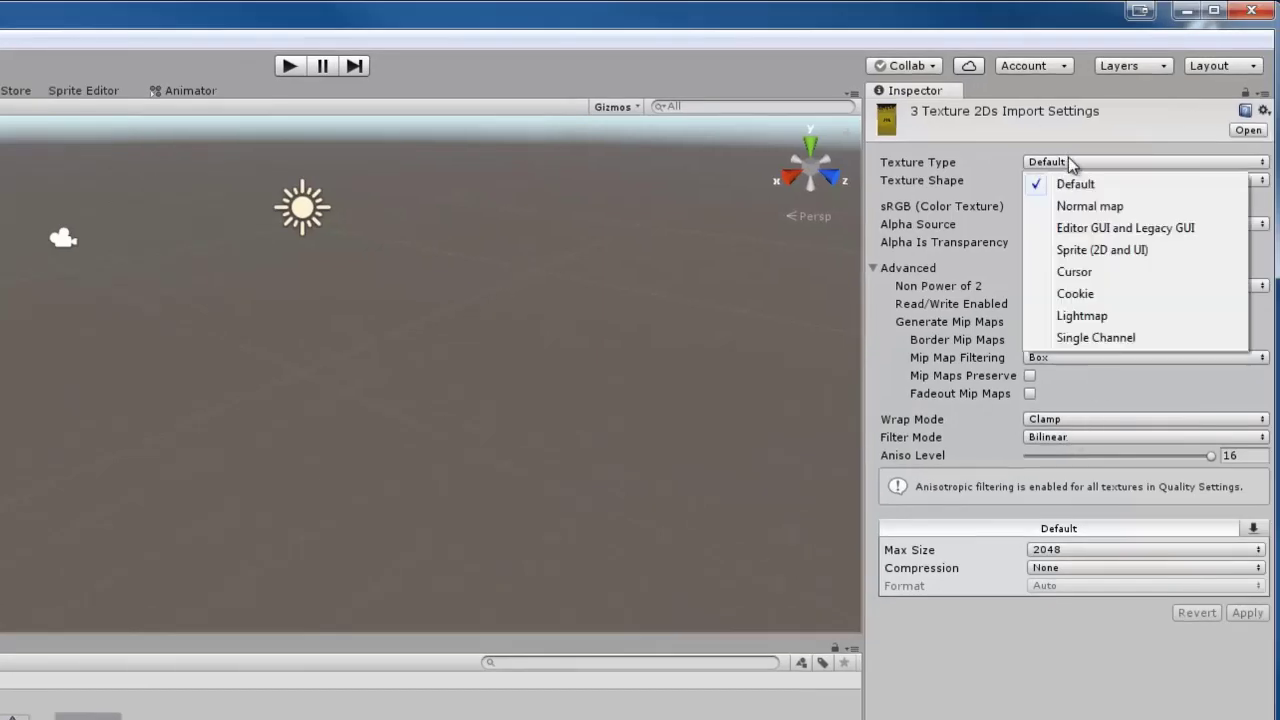
left_click(1122, 250)
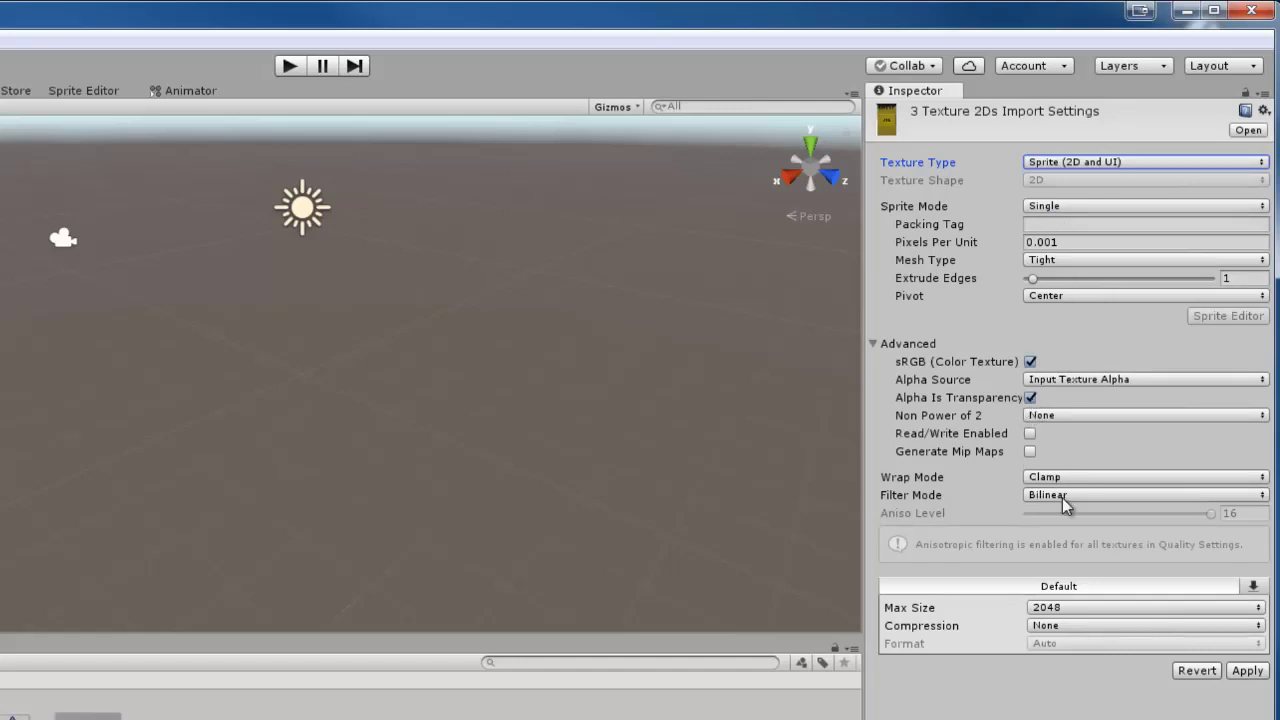
left_click(1064, 500)
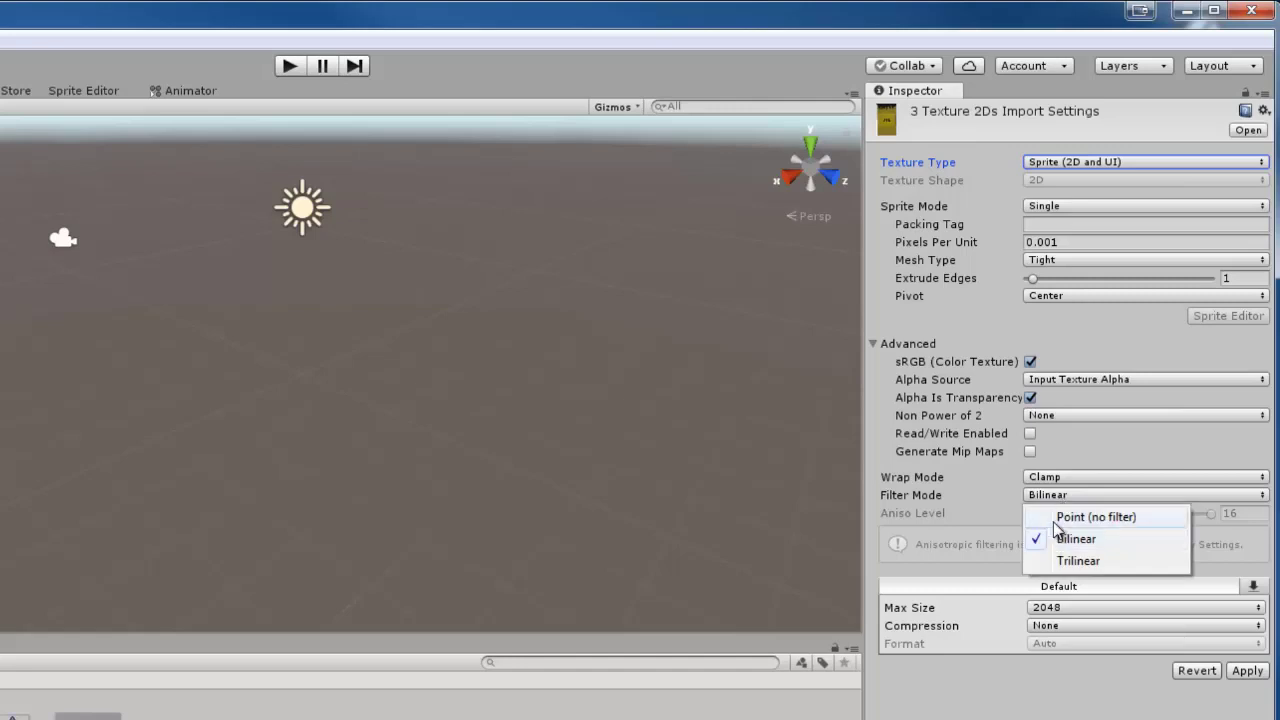
left_click(1070, 517)
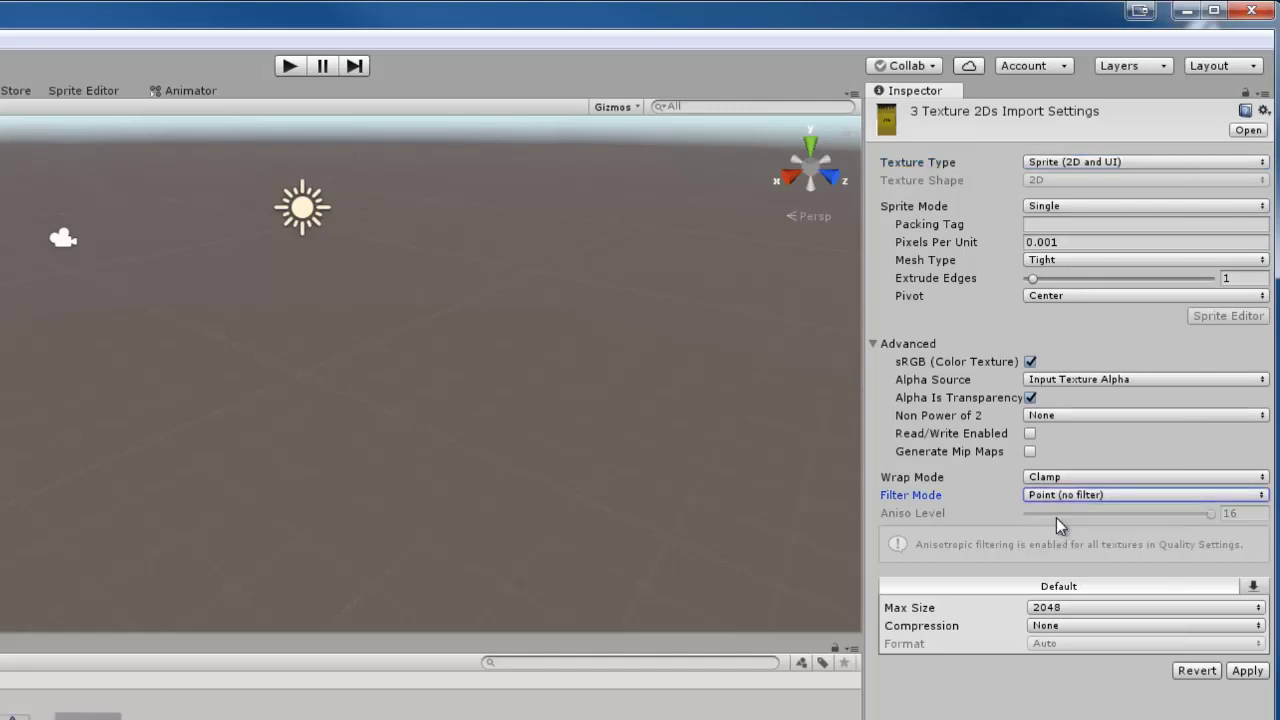
left_click(1250, 671)
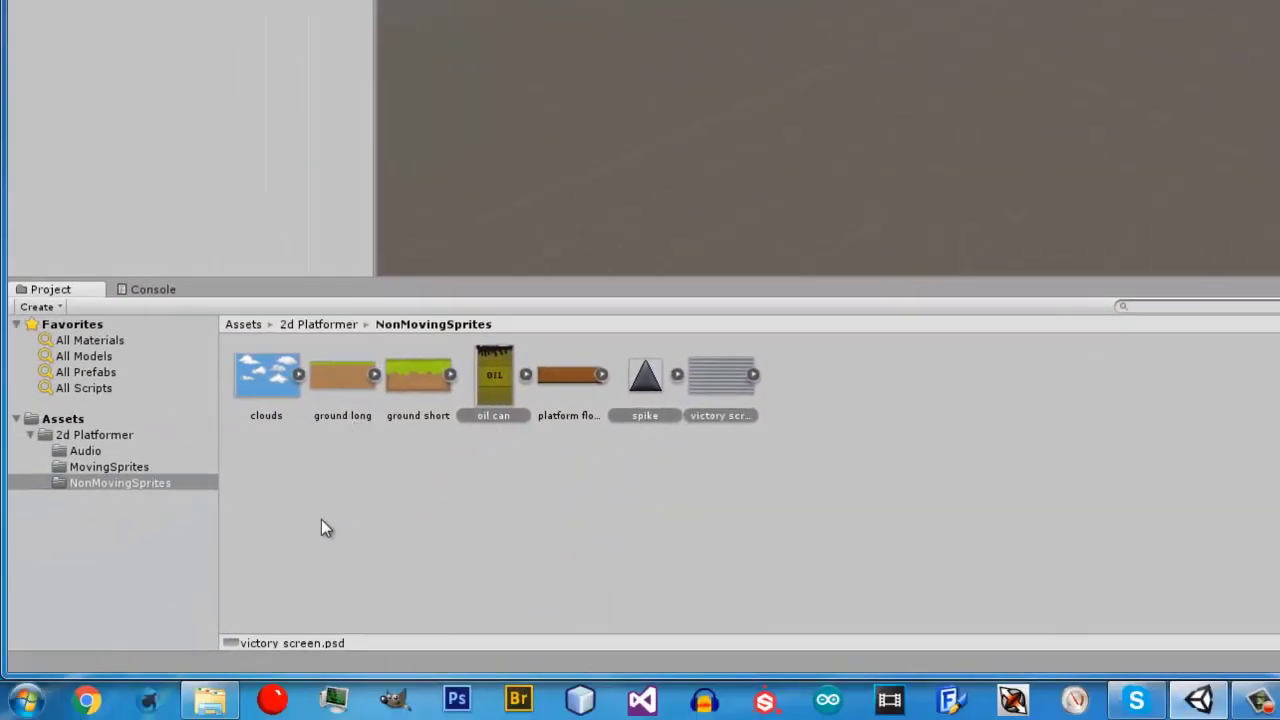
Open the MovingSprites folder and look at the run left and running right sprite sheets
left_click(146, 466)
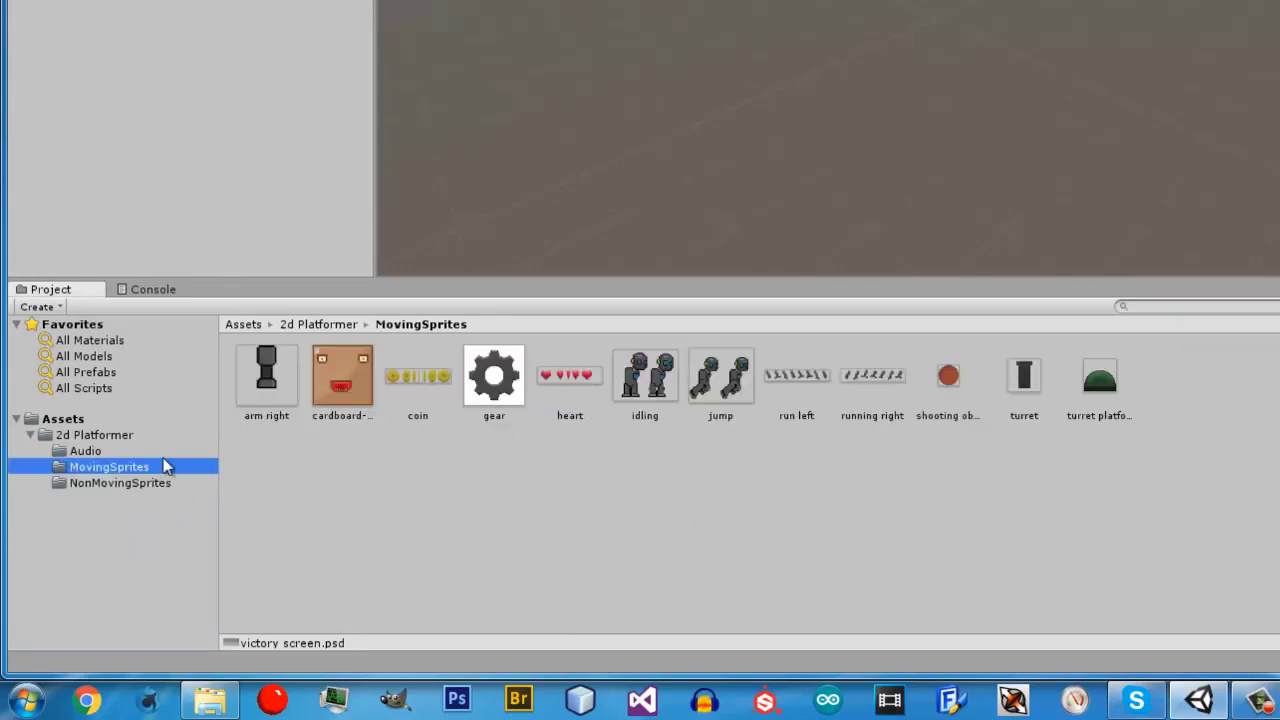
left_click(779, 366)
left_click(870, 366)
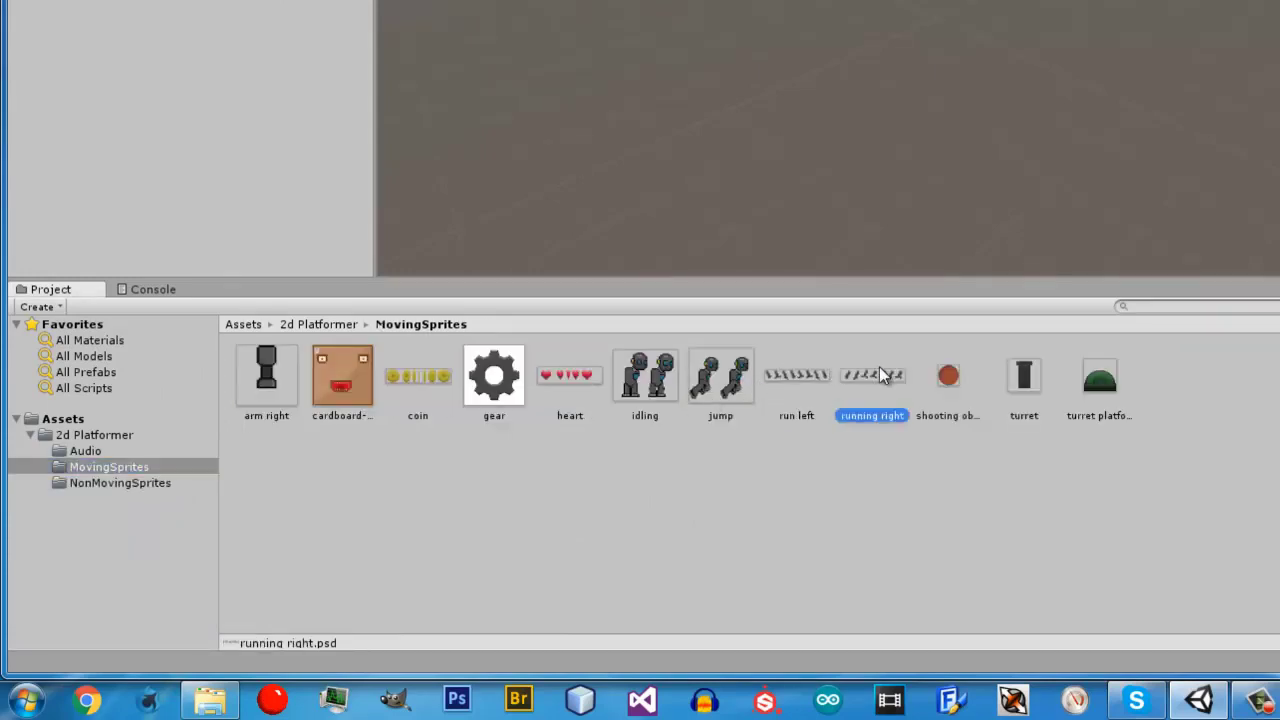
left_click(800, 376)
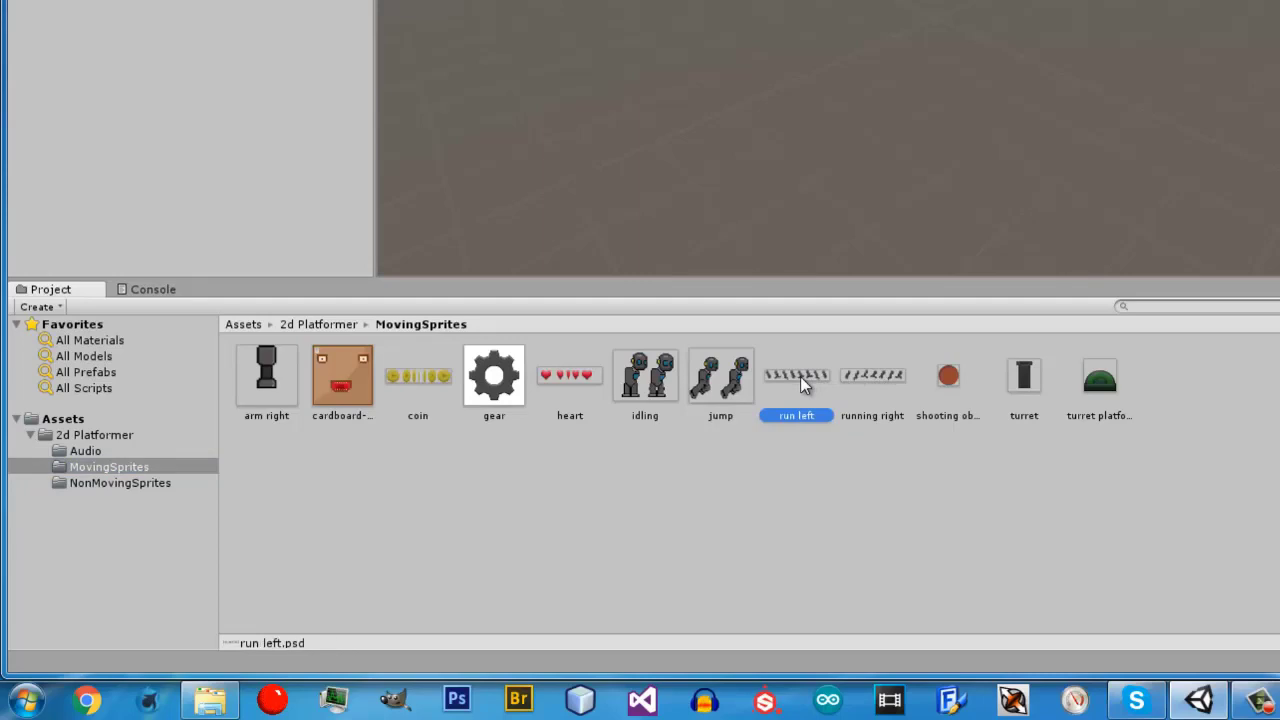
Set the turret, turret platform, shooting object, arm right and cardboard images together to the Sprite (2D and UI) texture type
left_click(1032, 378)
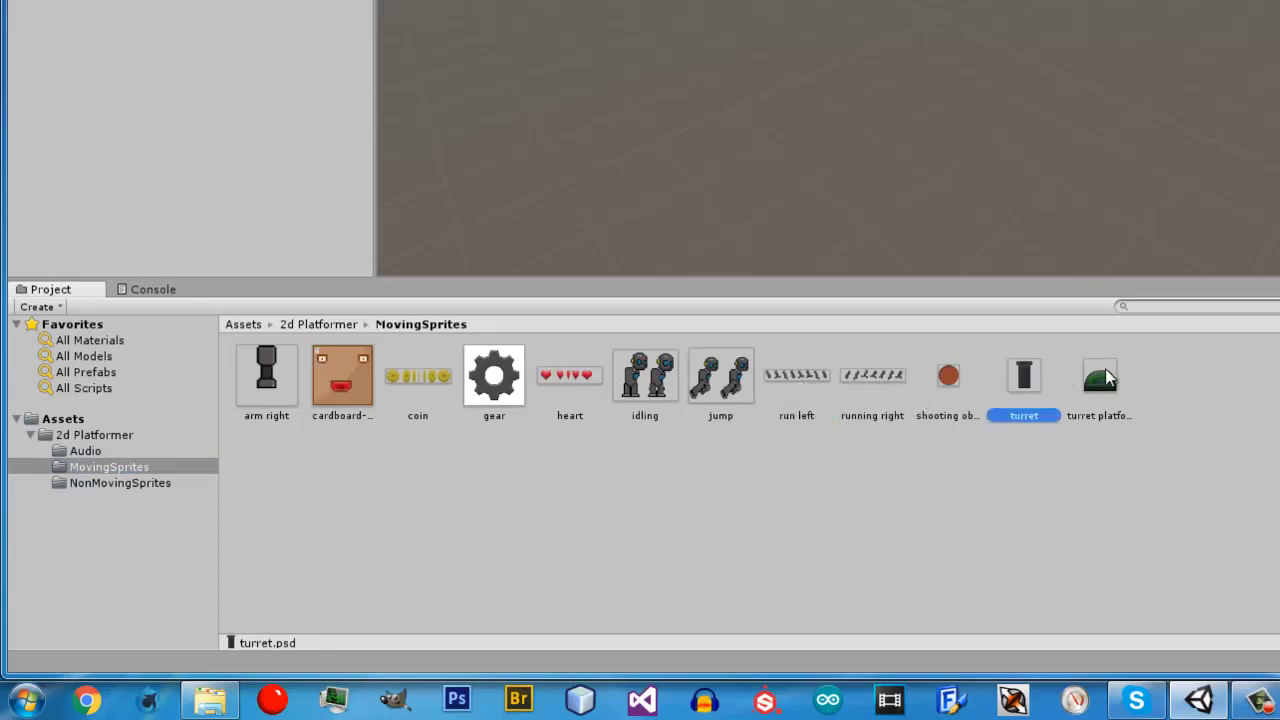
left_click(1104, 376)
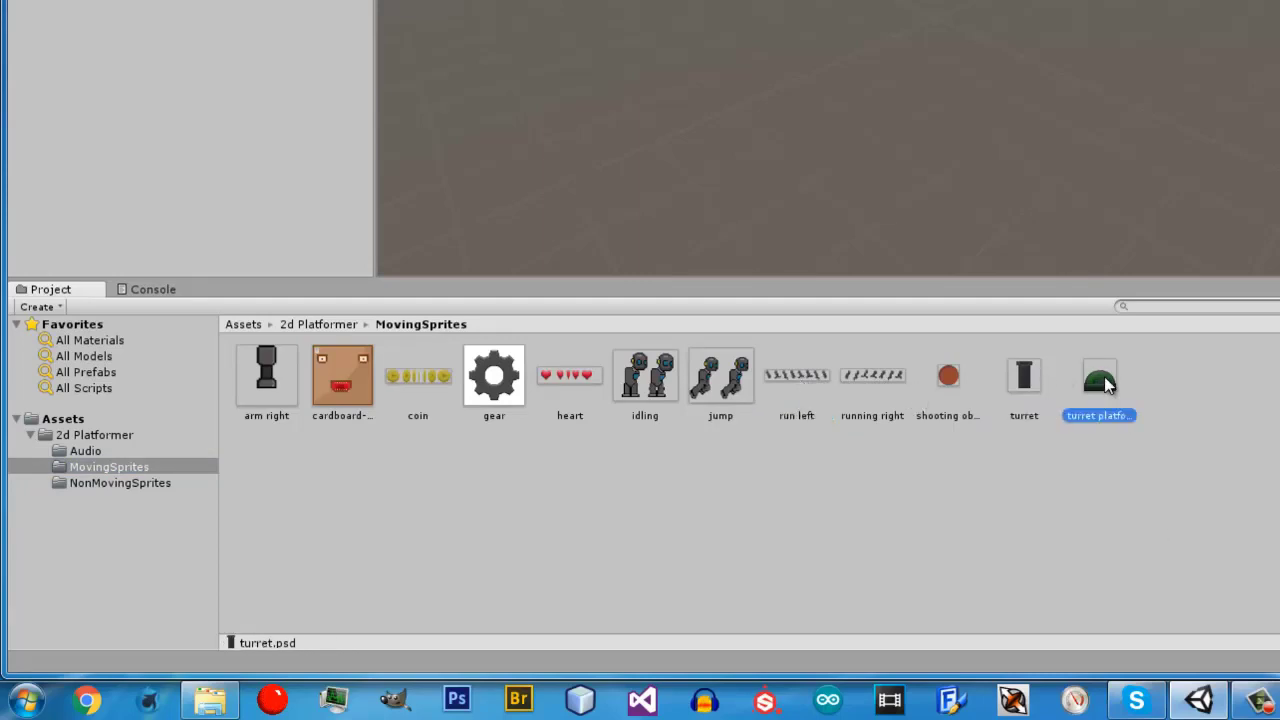
left_click(1037, 373, "ctrl")
left_click(958, 380, "ctrl")
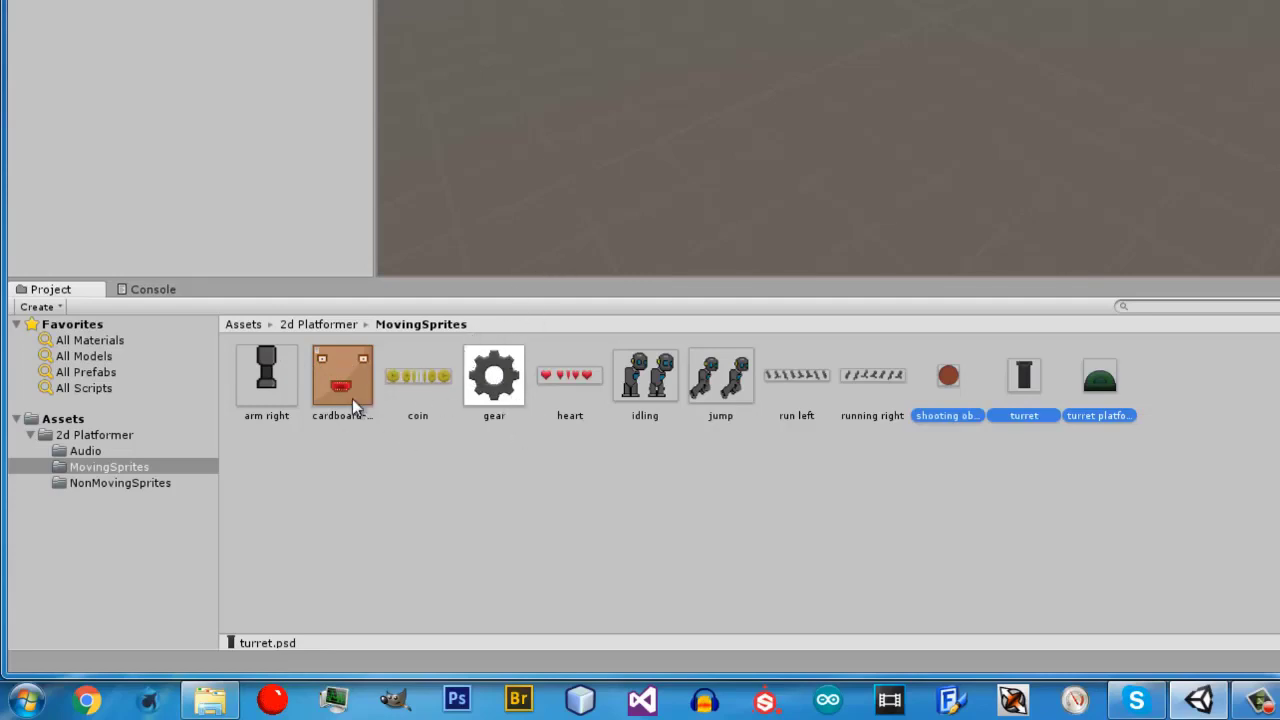
left_click(249, 374, "ctrl")
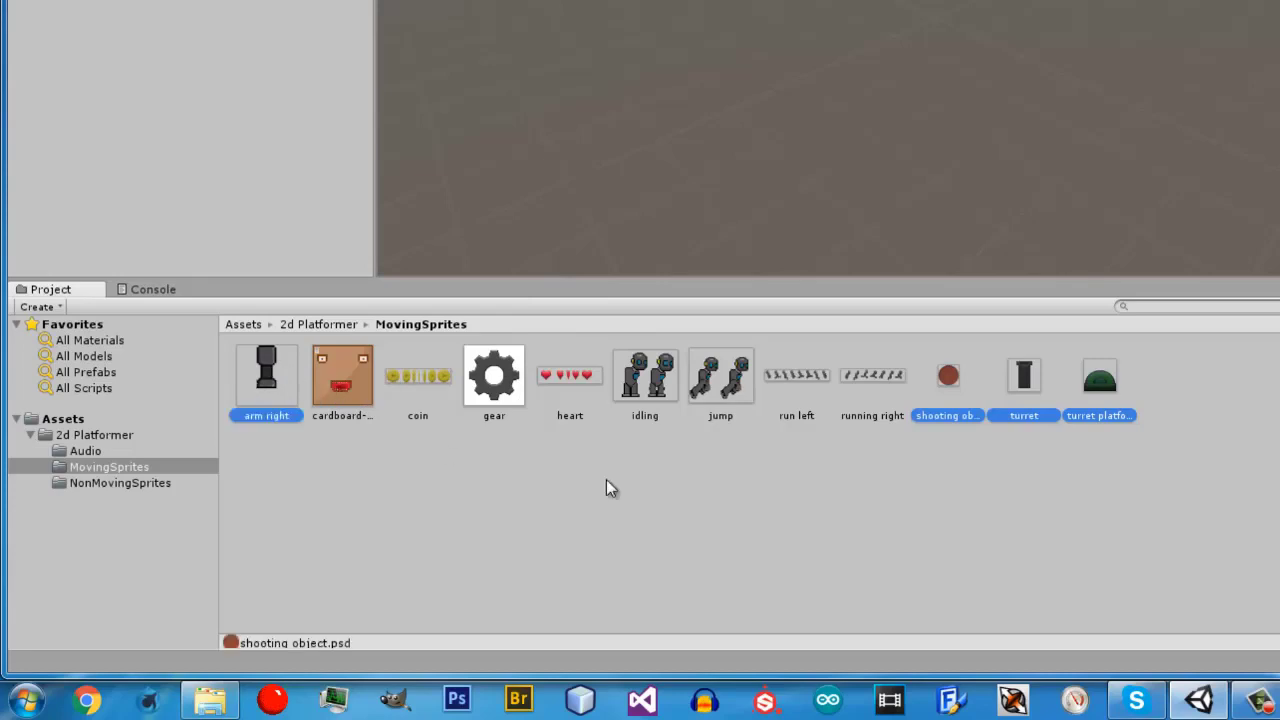
left_click(338, 380, "ctrl")
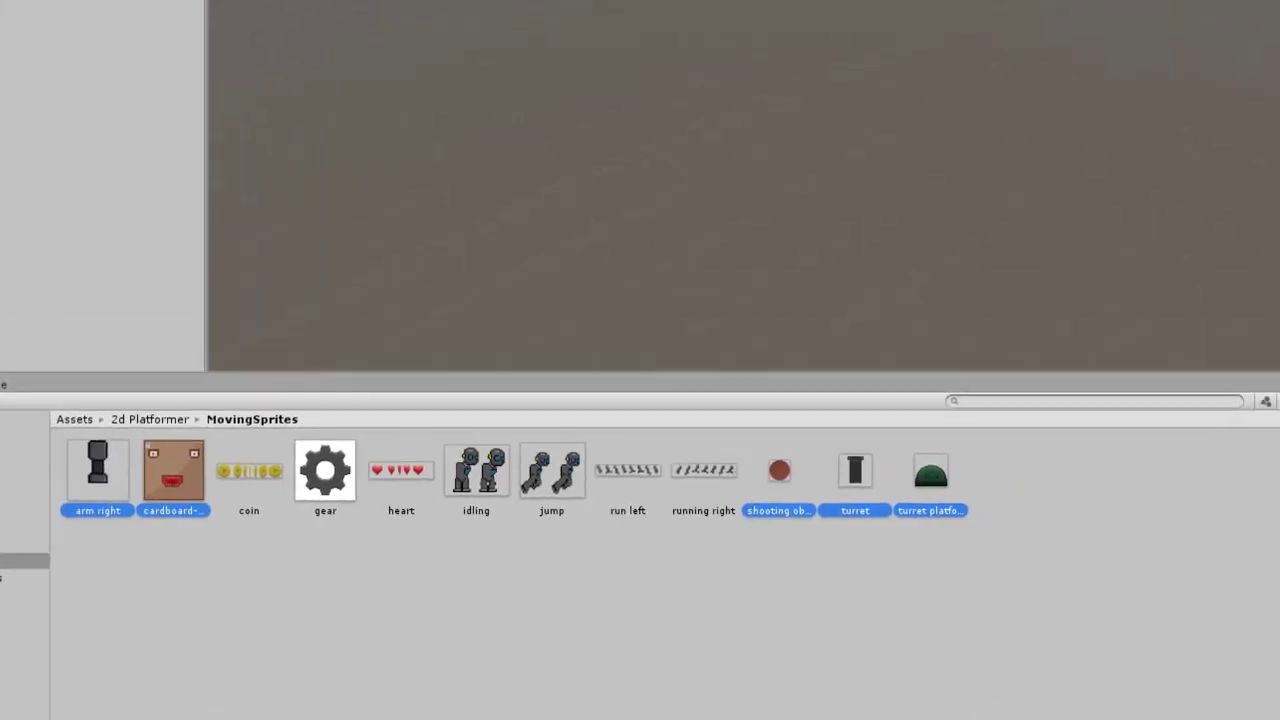
left_click(1279, 0)
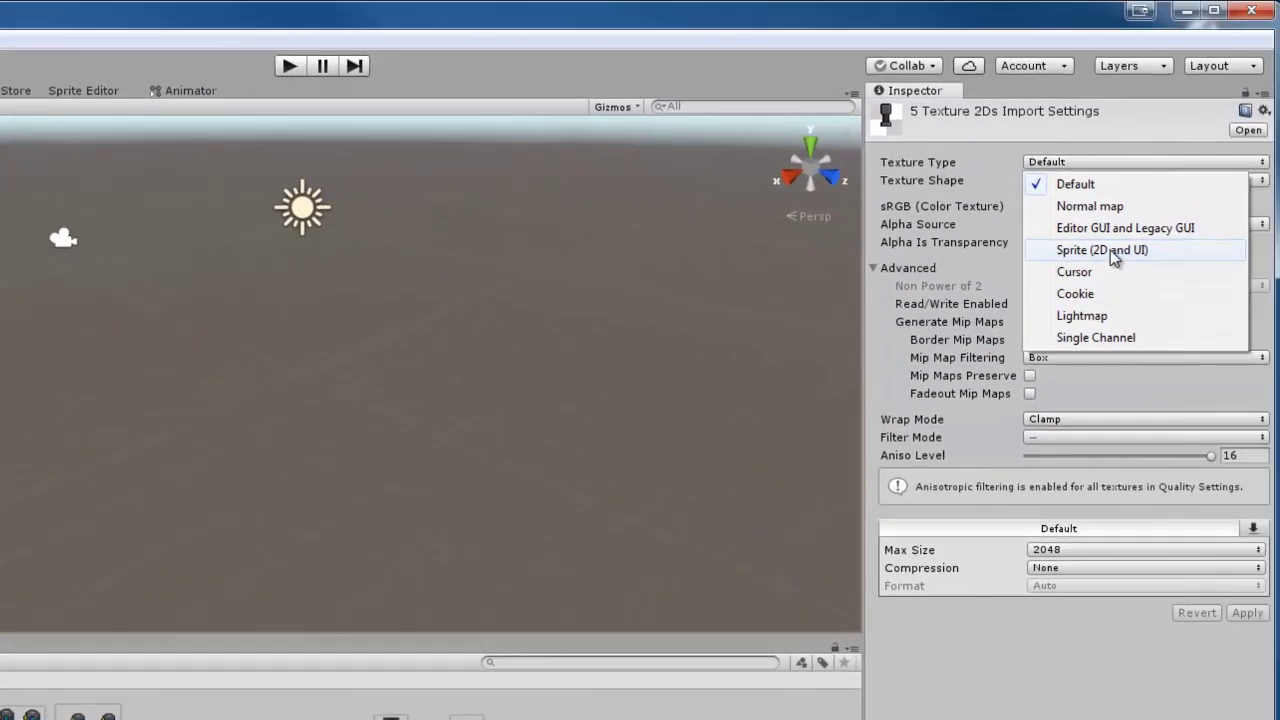
left_click(1102, 250)
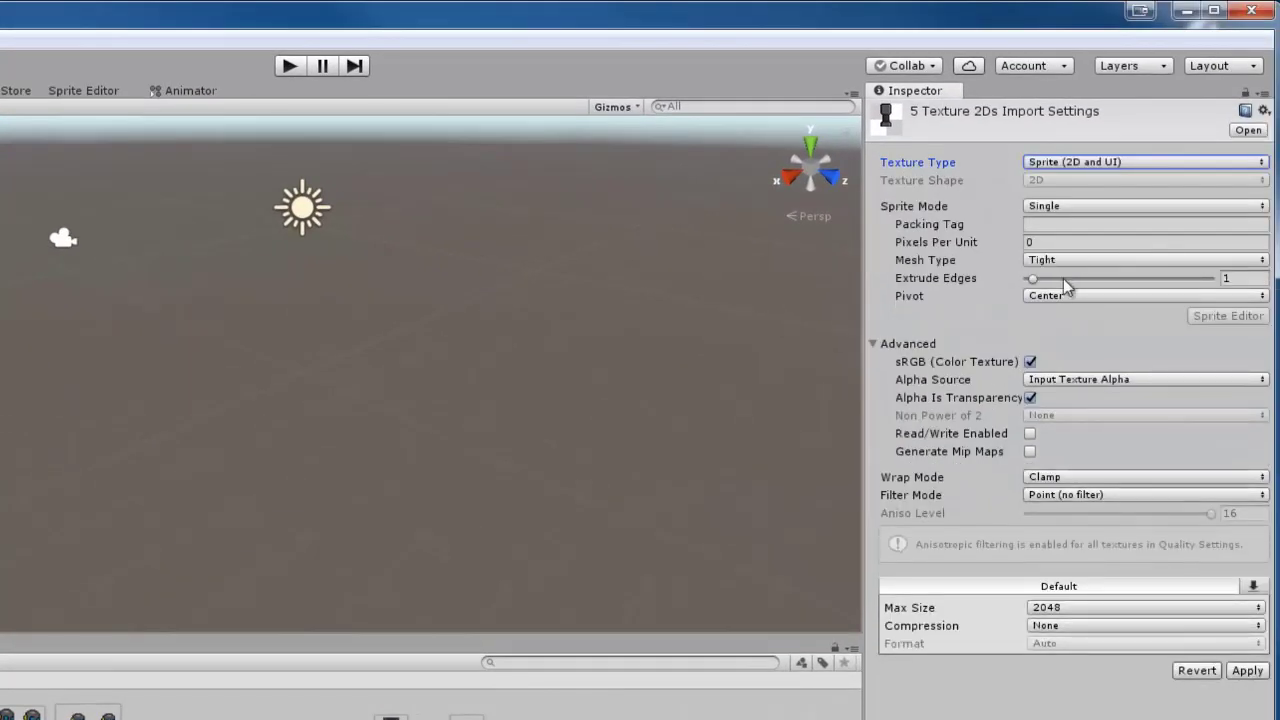
Keep Point (no filter) filtering, Clamp wrapping and Alpha Is Transparency for the five moving images and apply their import settings
left_click(1060, 495)
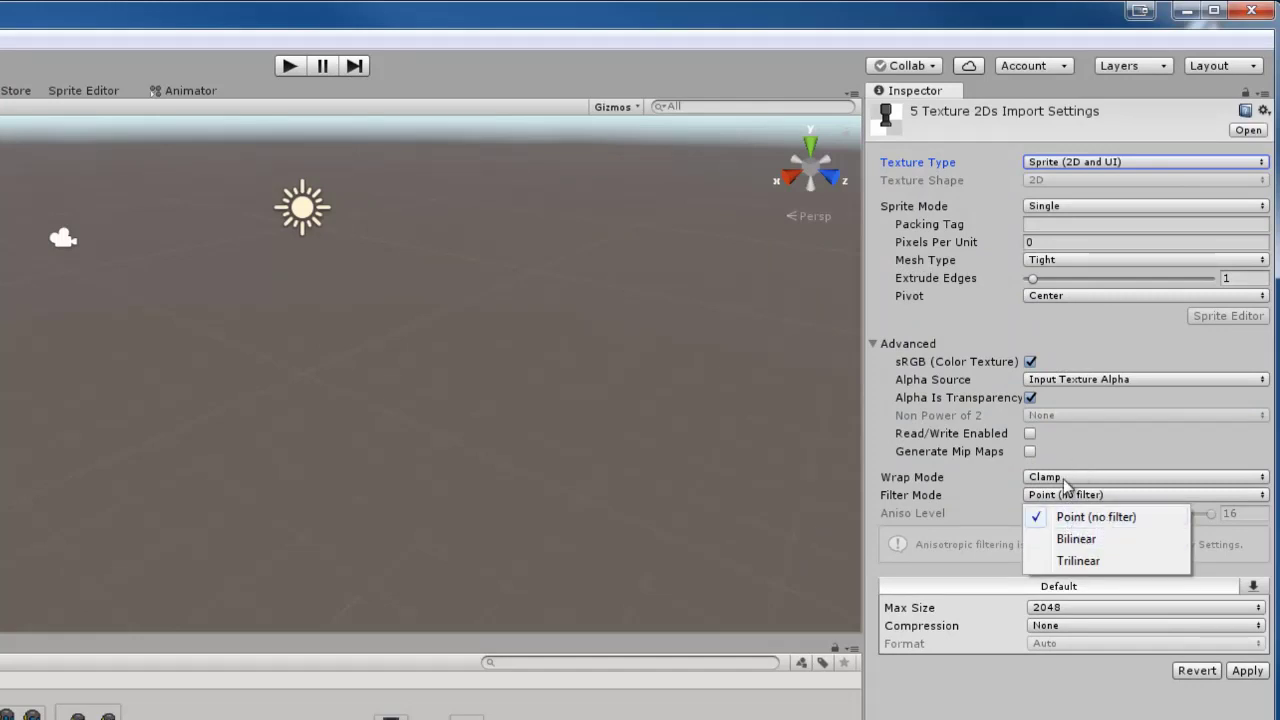
left_click(1064, 478)
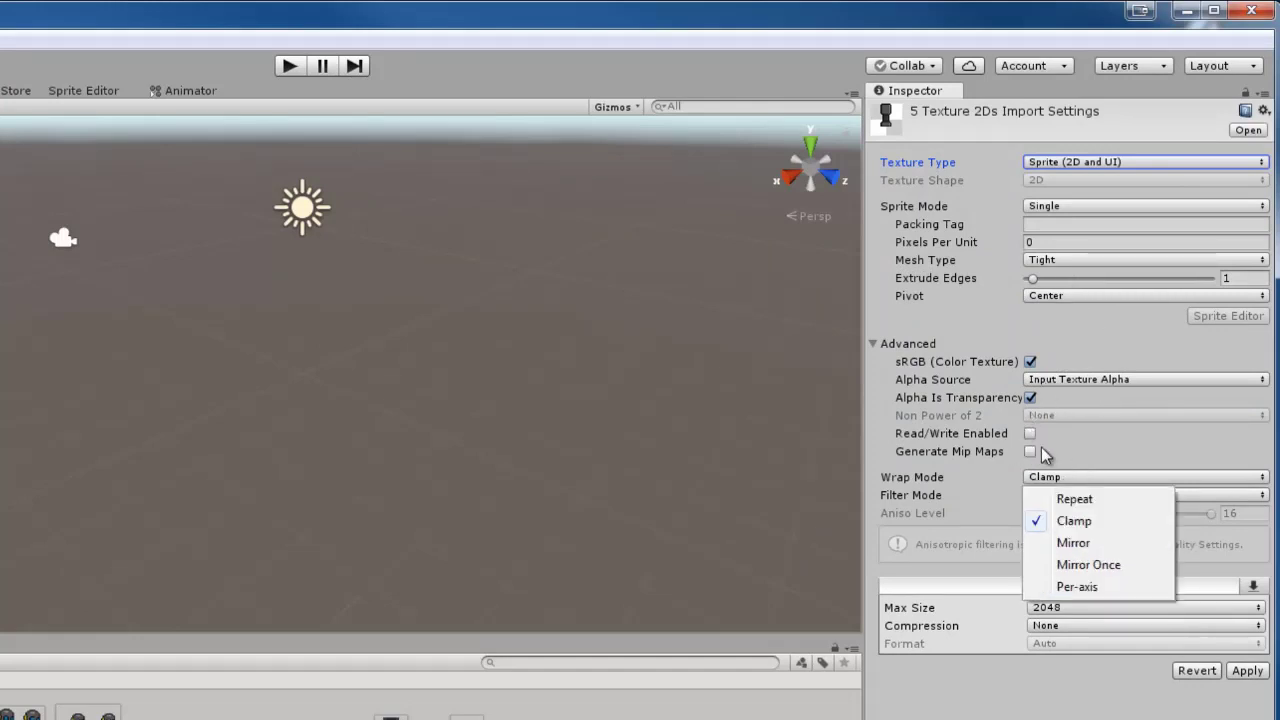
left_click(951, 398)
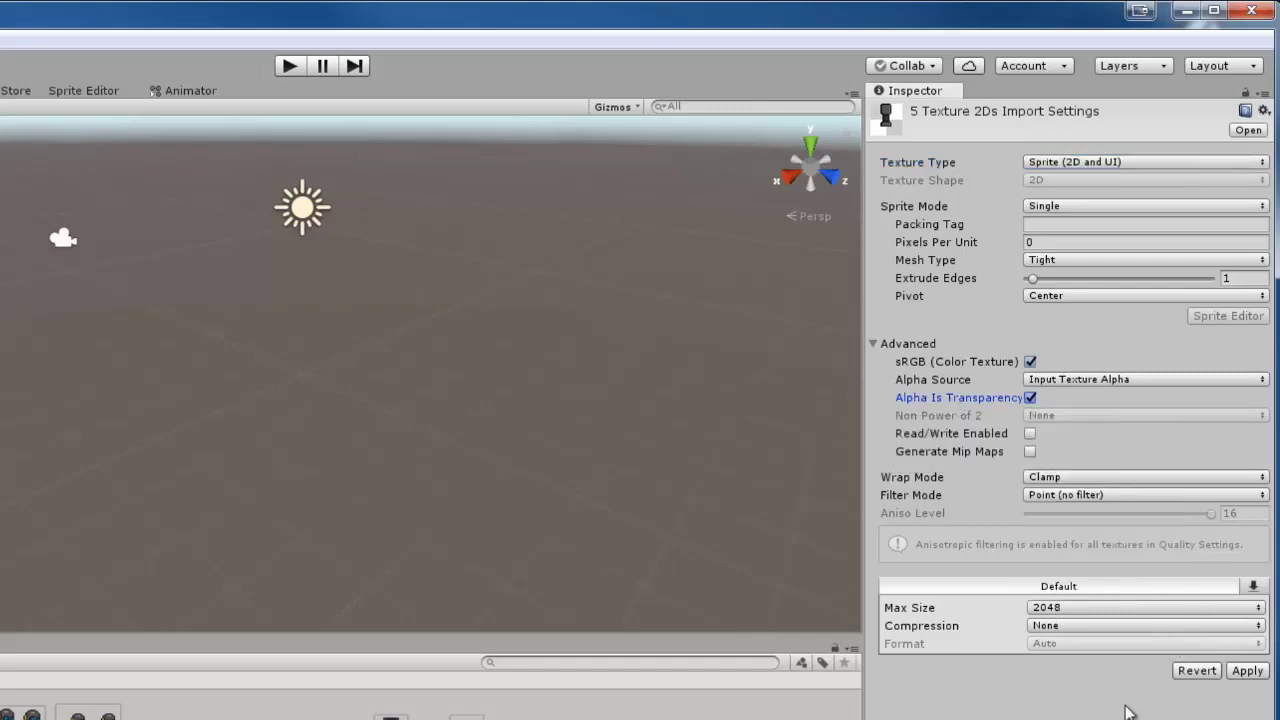
left_click(1242, 676)
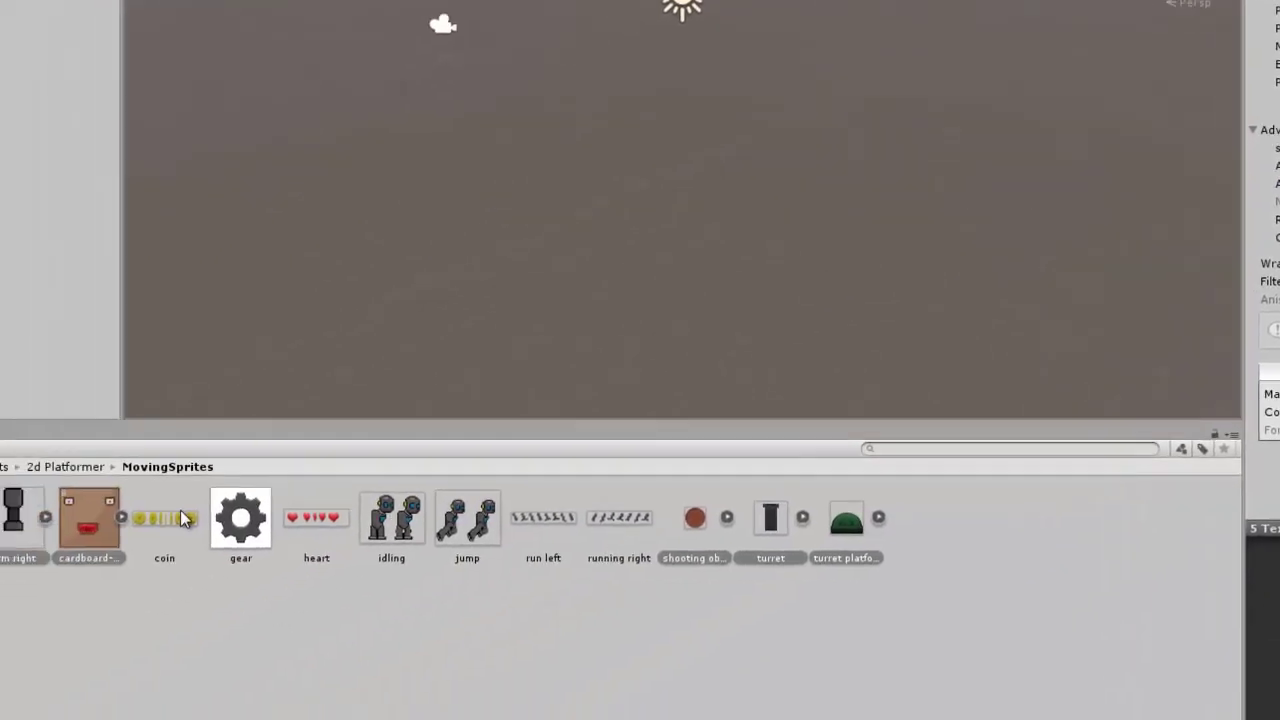
Delete the gear image from the MovingSprites folder
left_click(240, 517)
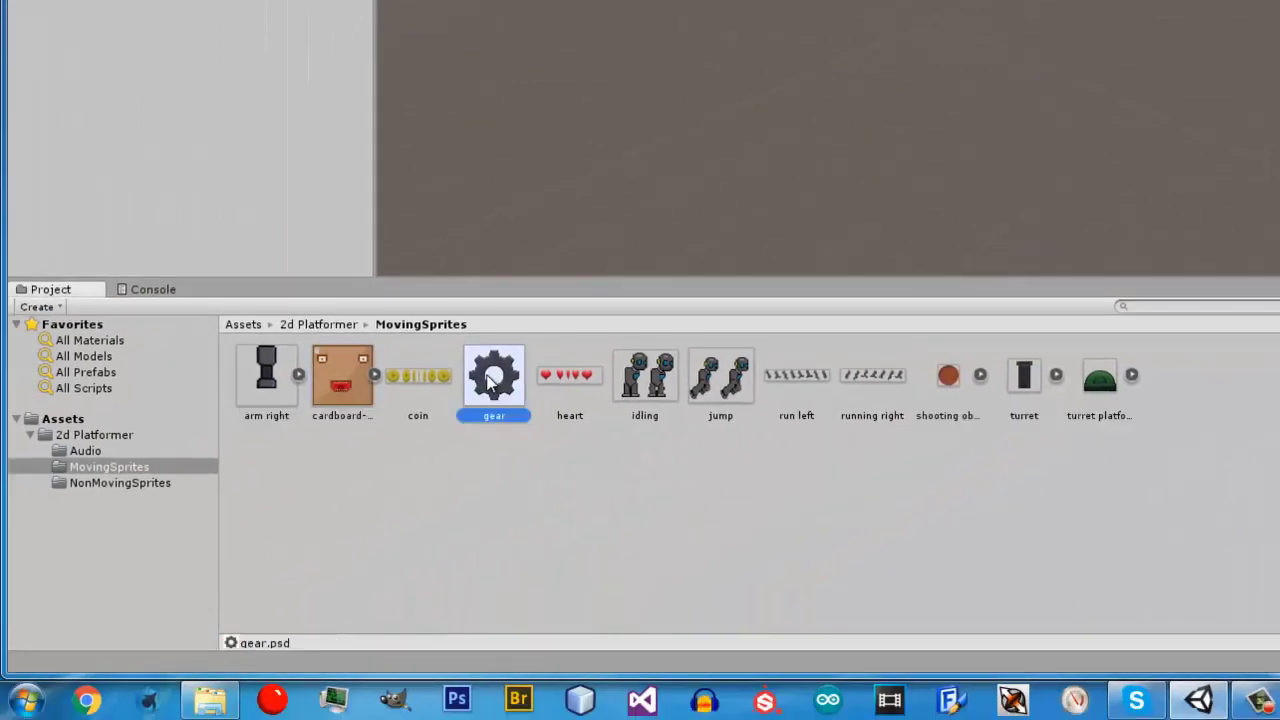
key("Delete")
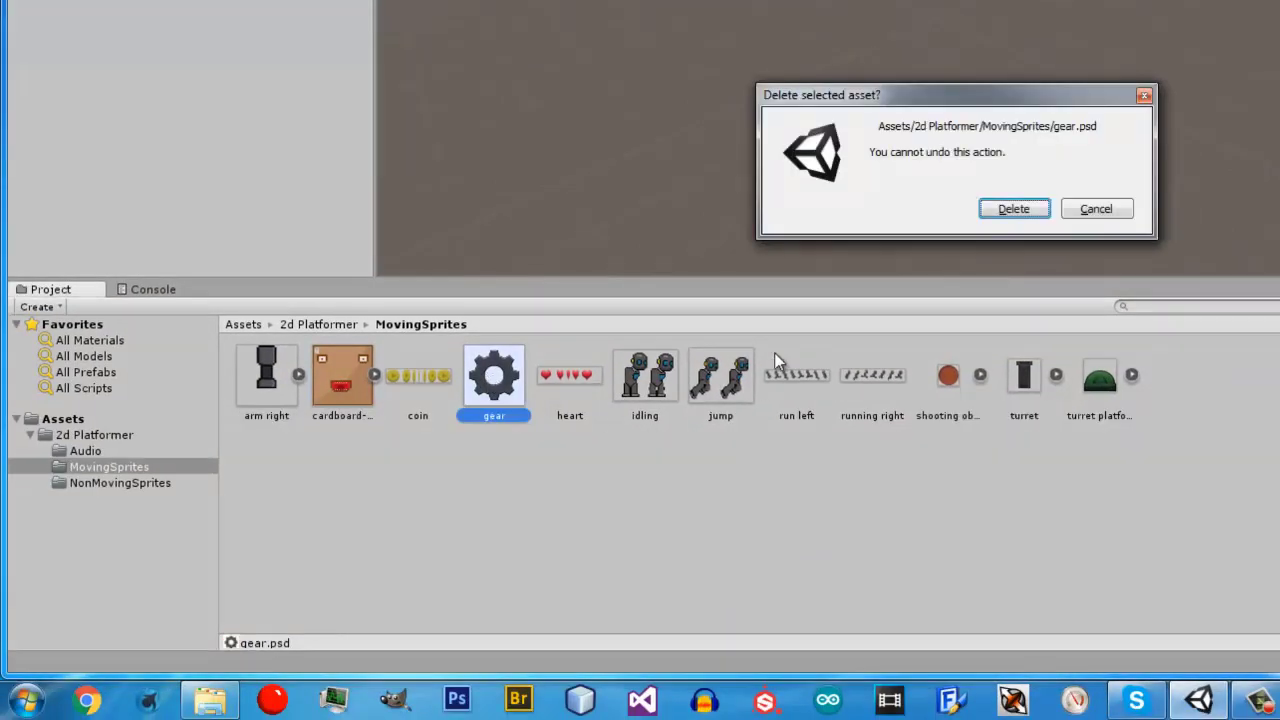
left_click(1014, 209)
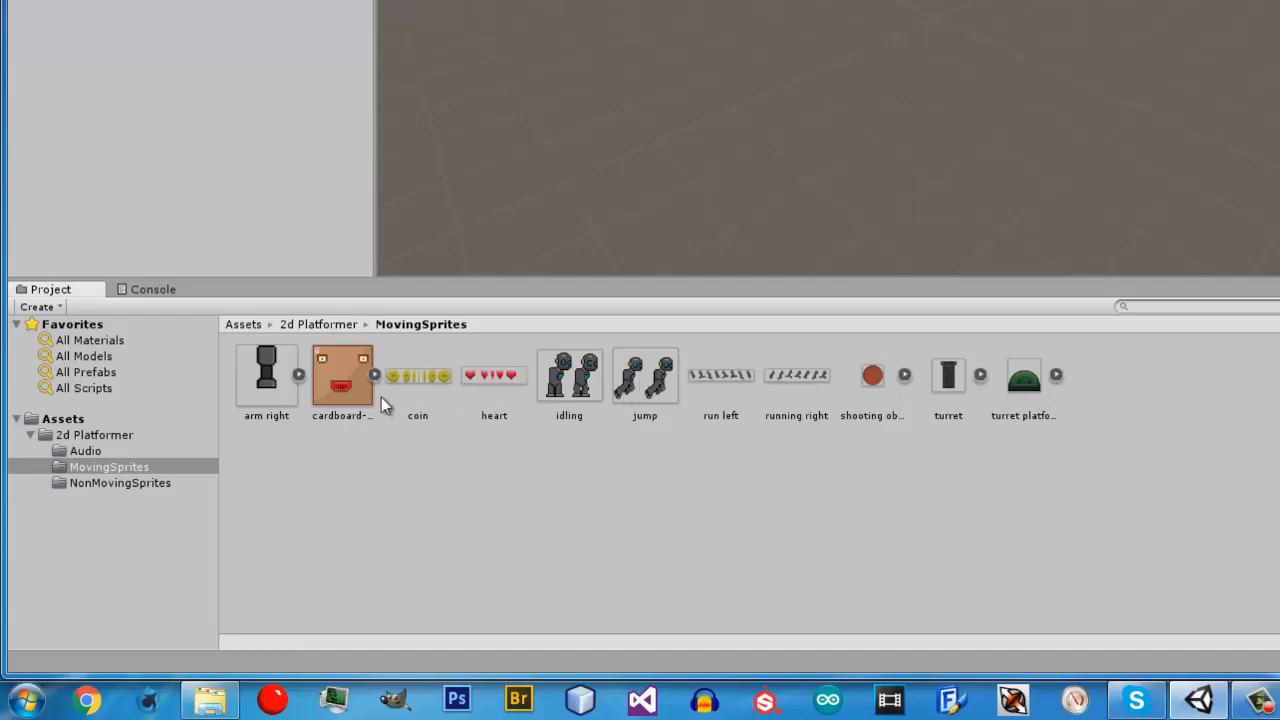
Set the coin image to the Sprite (2D and UI) texture type with Multiple sprite mode
left_click(432, 374)
left_click(505, 375)
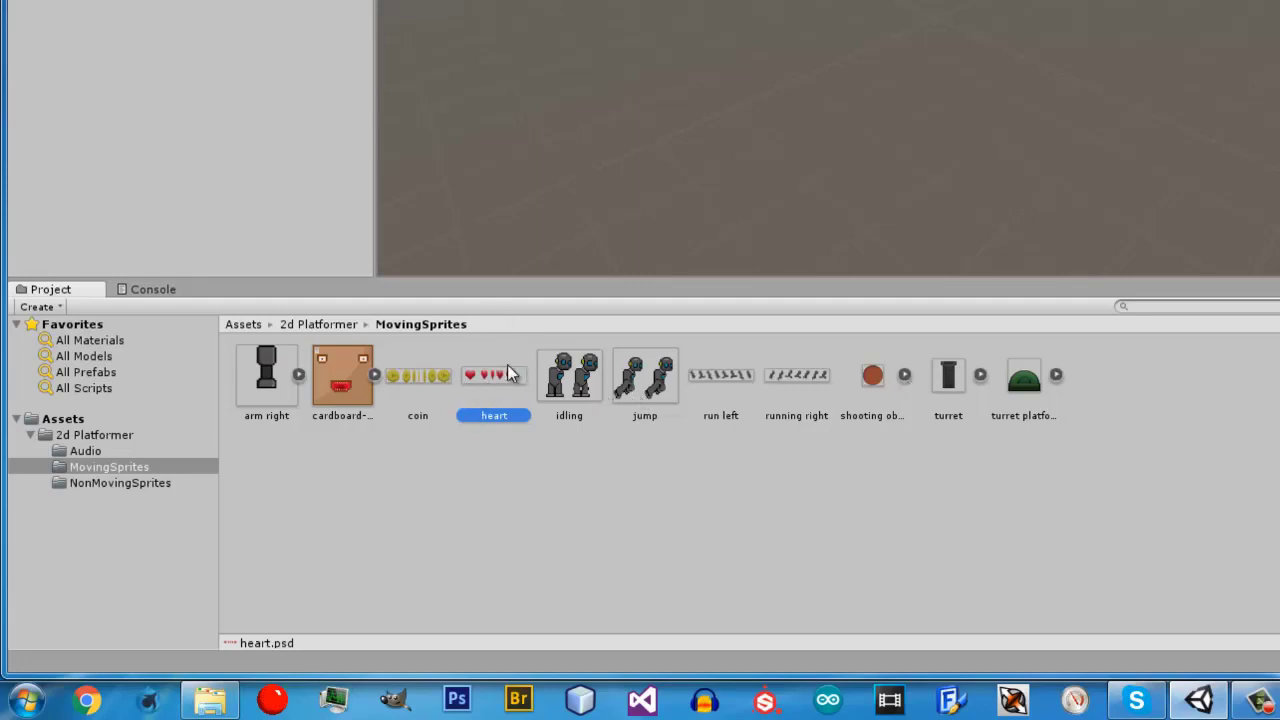
left_click(414, 373)
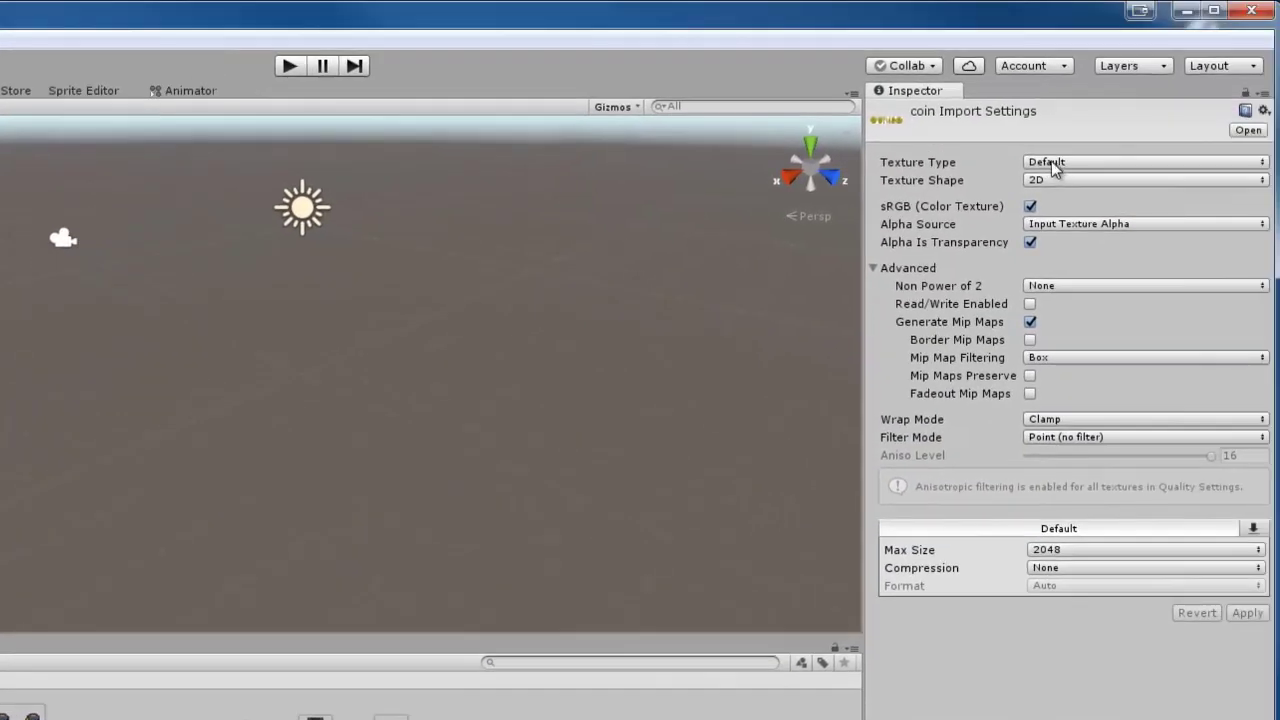
left_click(1051, 161)
left_click(1085, 252)
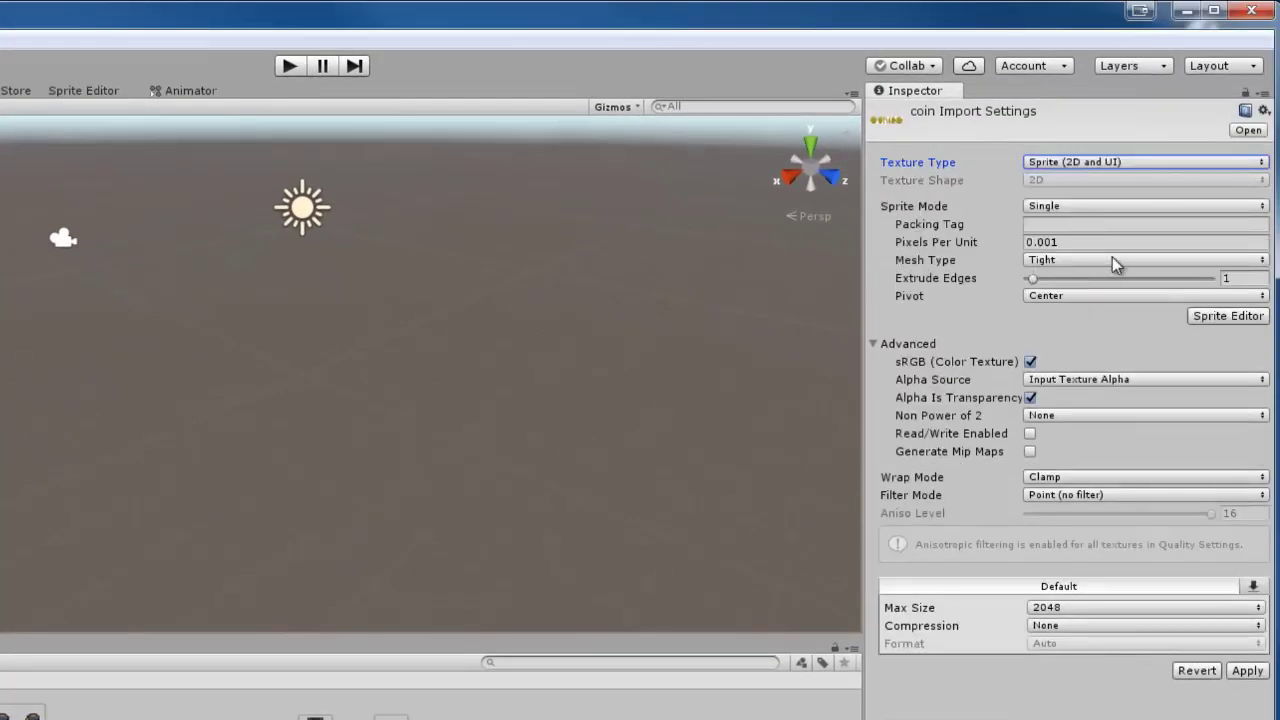
left_click(1048, 206)
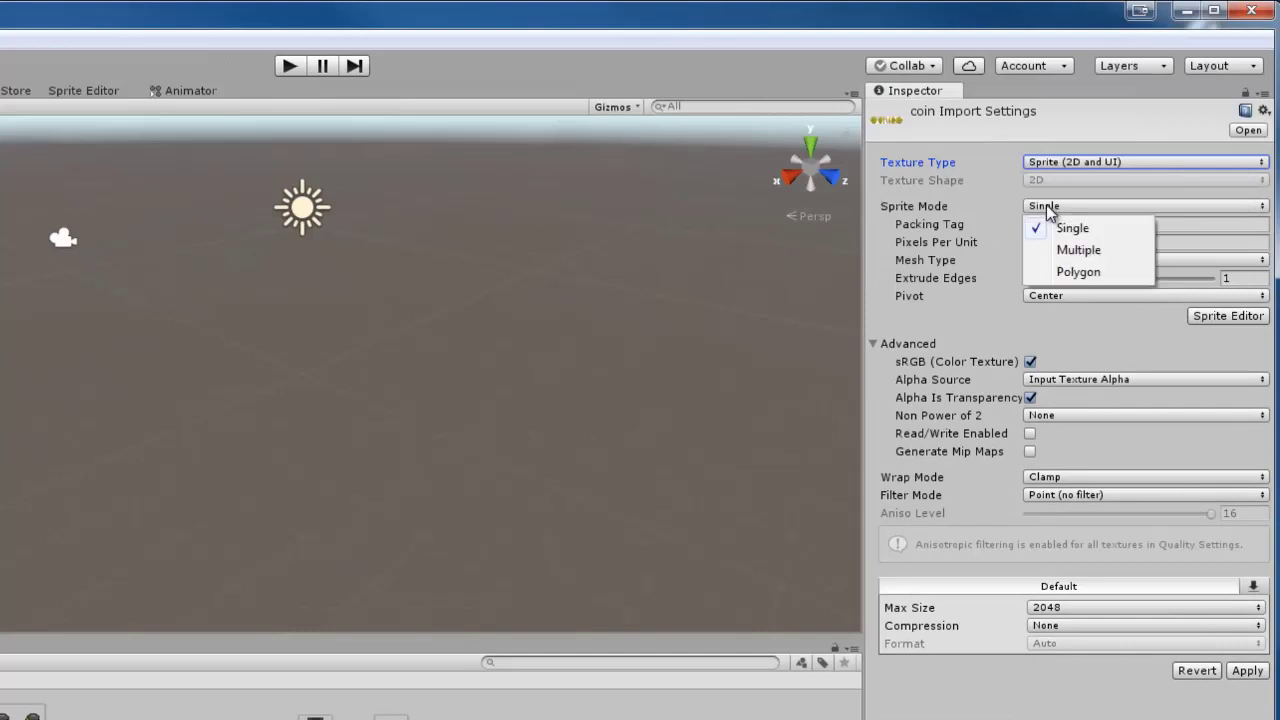
left_click(1076, 249)
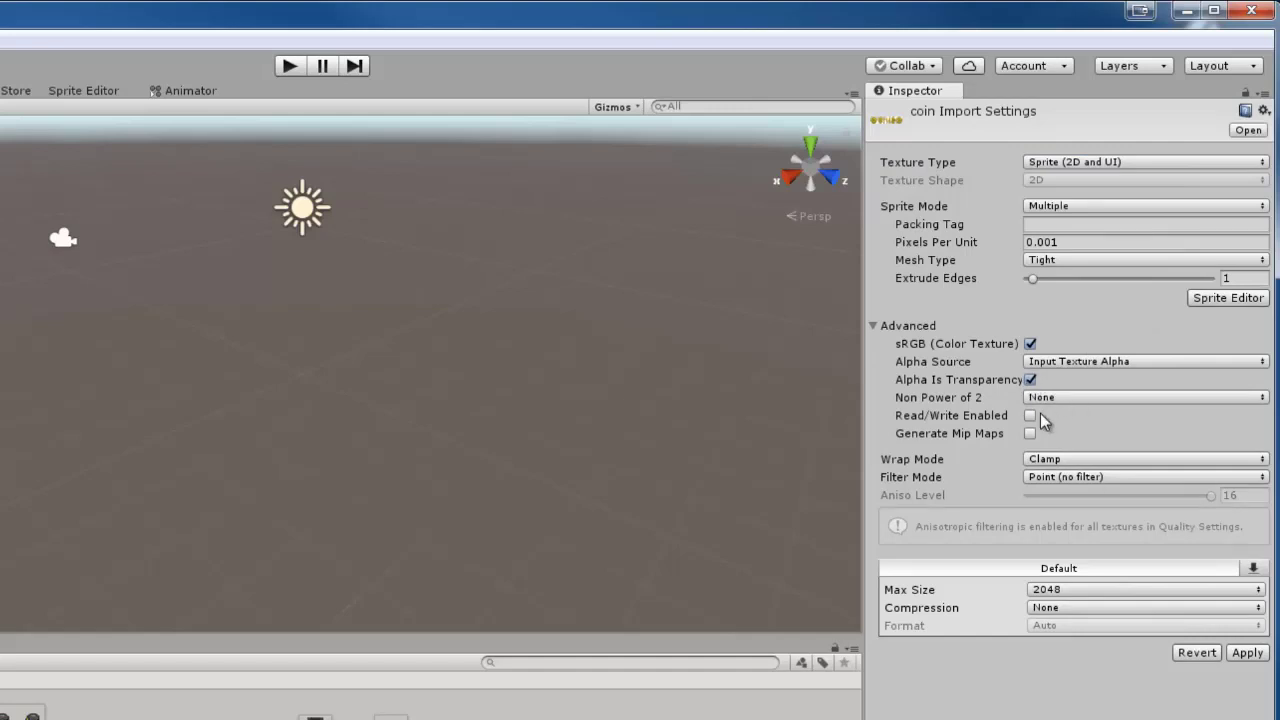
Keep Point (no filter) filtering and Clamp wrapping for the coin image and apply its import settings
left_click(1055, 477)
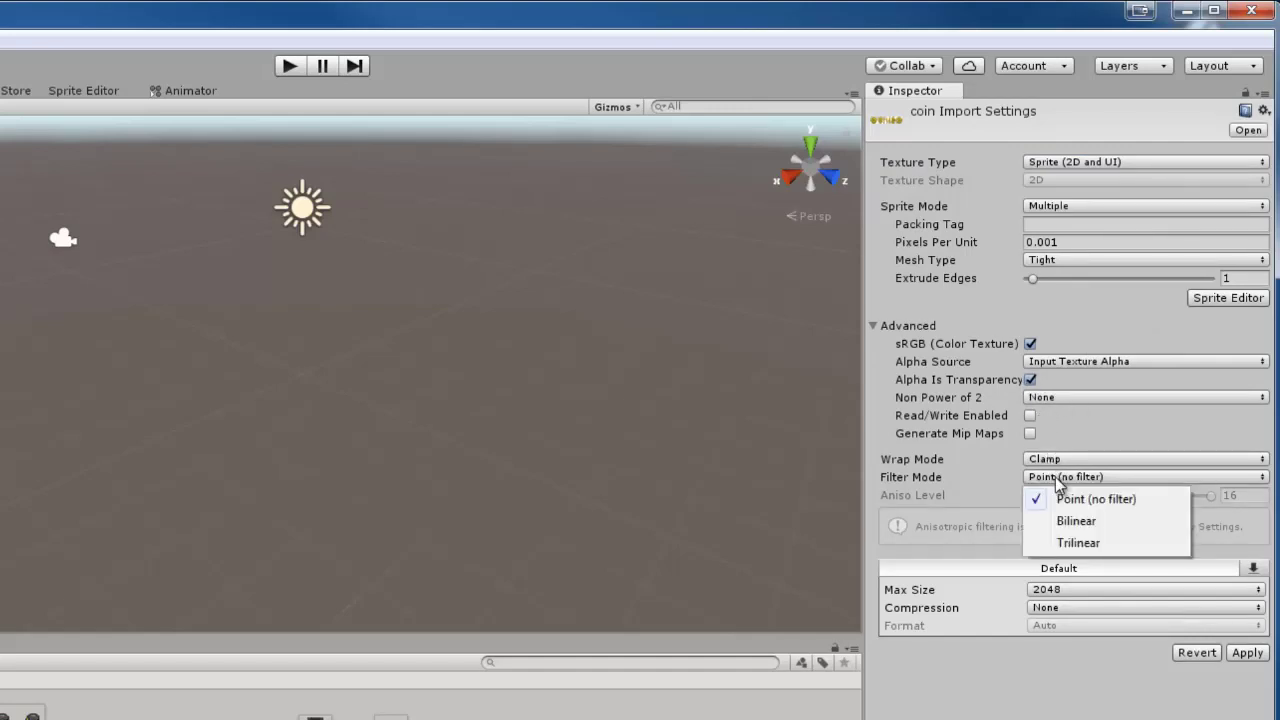
left_click(1055, 459)
left_click(1055, 459)
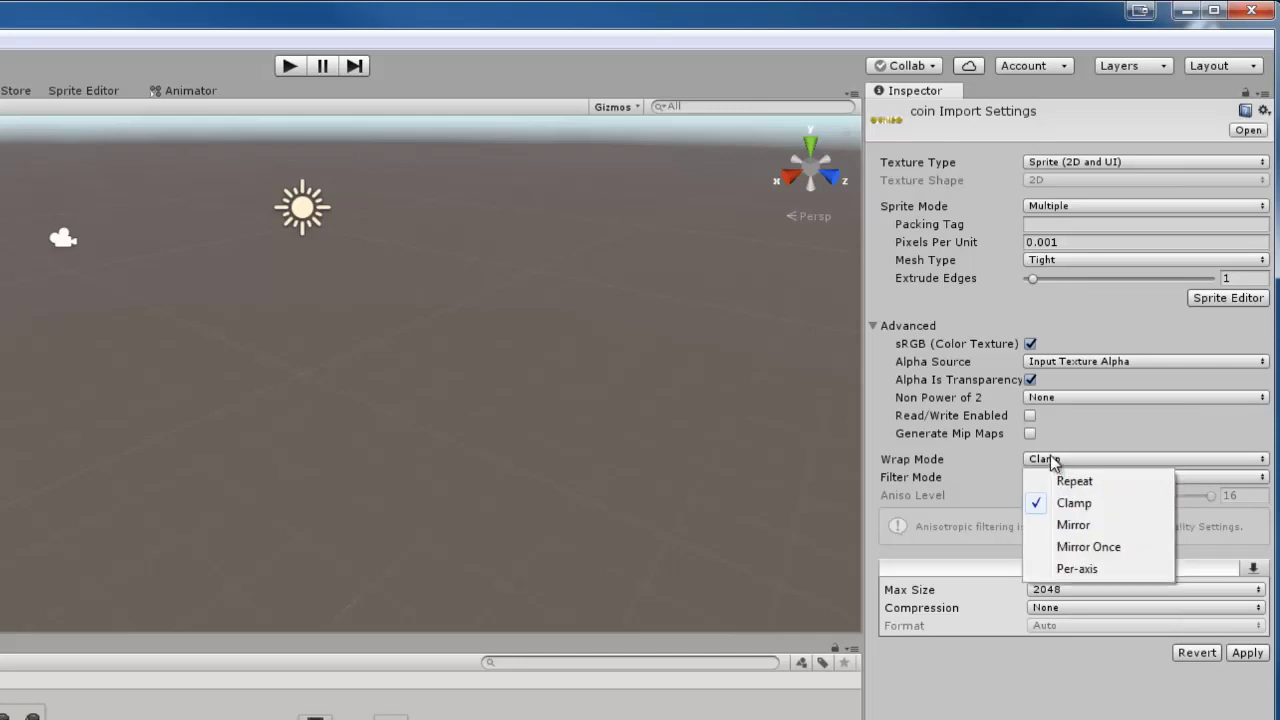
left_click(1035, 501)
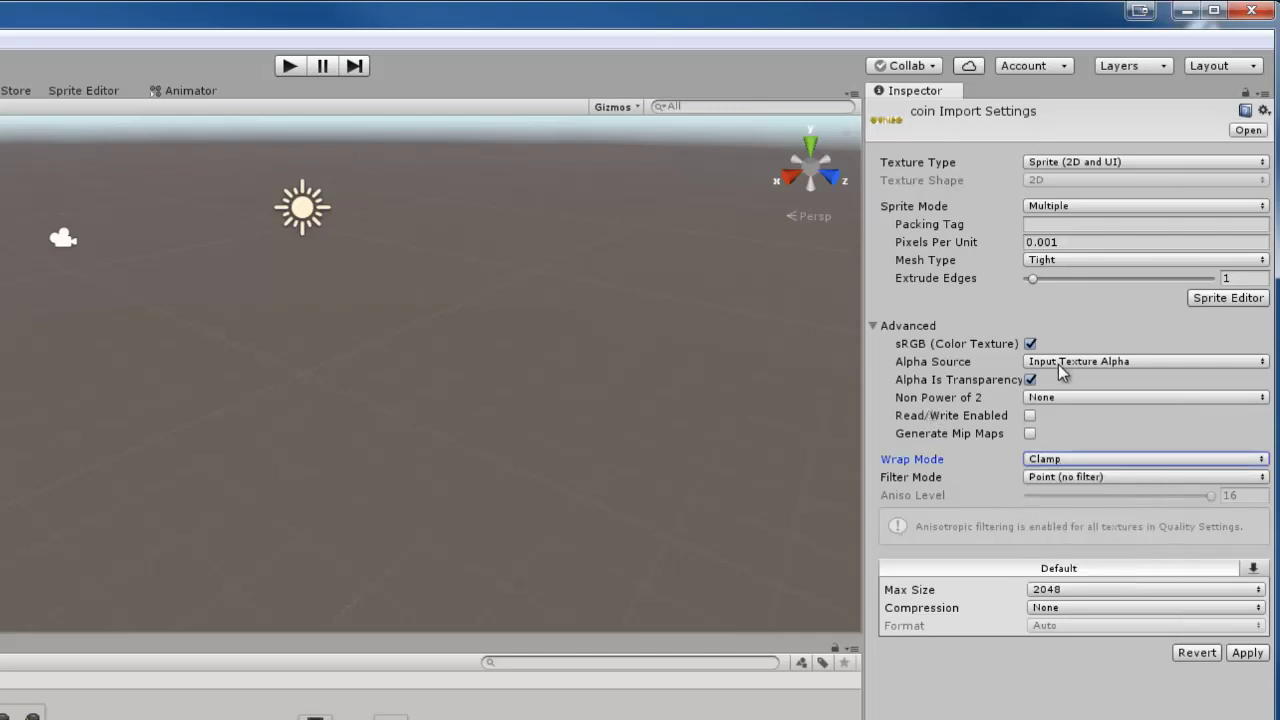
left_click(1252, 654)
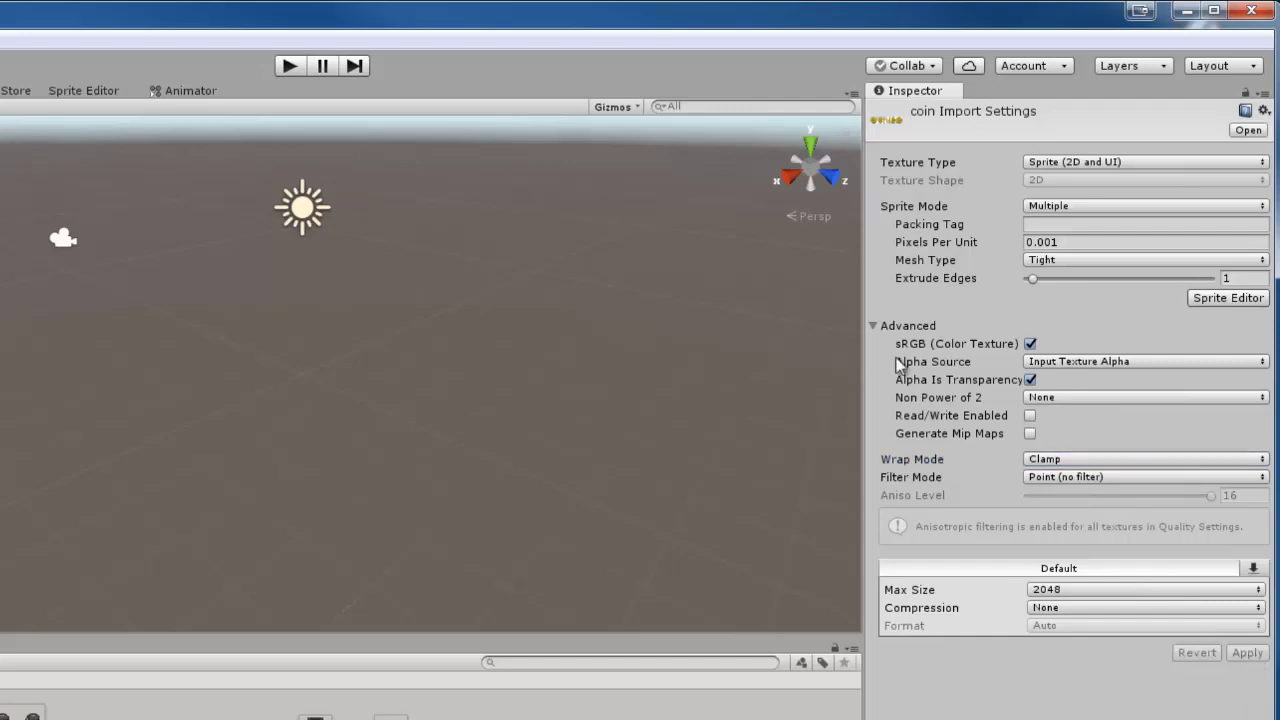
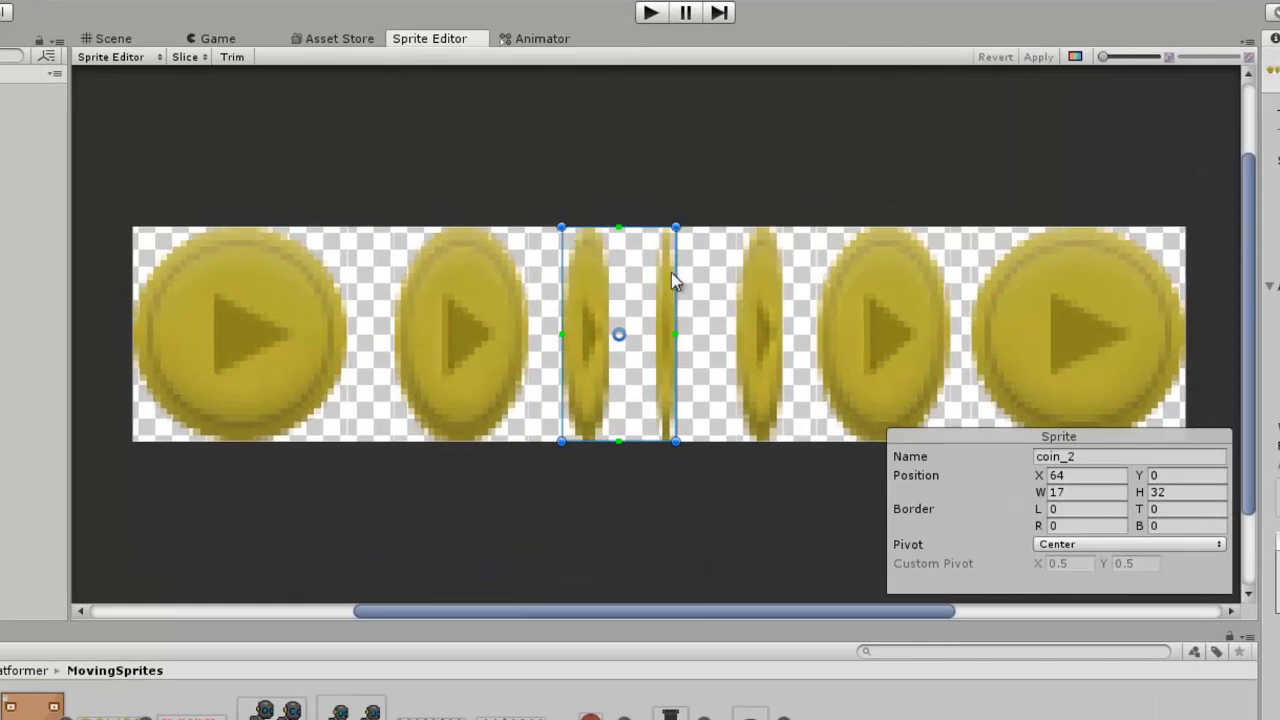
Review the coin sheet's slicing options, with the Automatic type and the Delete Existing method
left_click(192, 58)
left_click(347, 88)
left_click(298, 134)
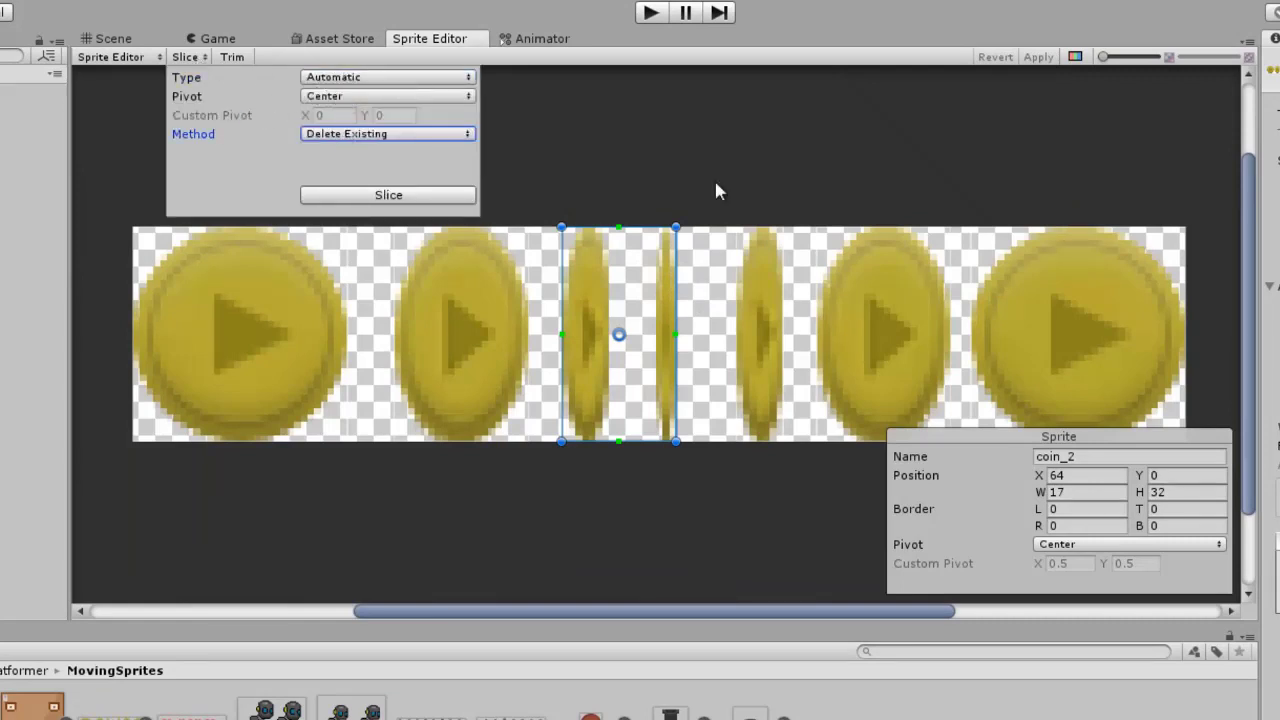
Move the coin_3 slice onto the thinnest coin and the coin_4 slice onto the narrow coin after it
left_click(1044, 278)
left_click(662, 294)
left_click(754, 296)
left_click_drag(754, 300, 661, 297)
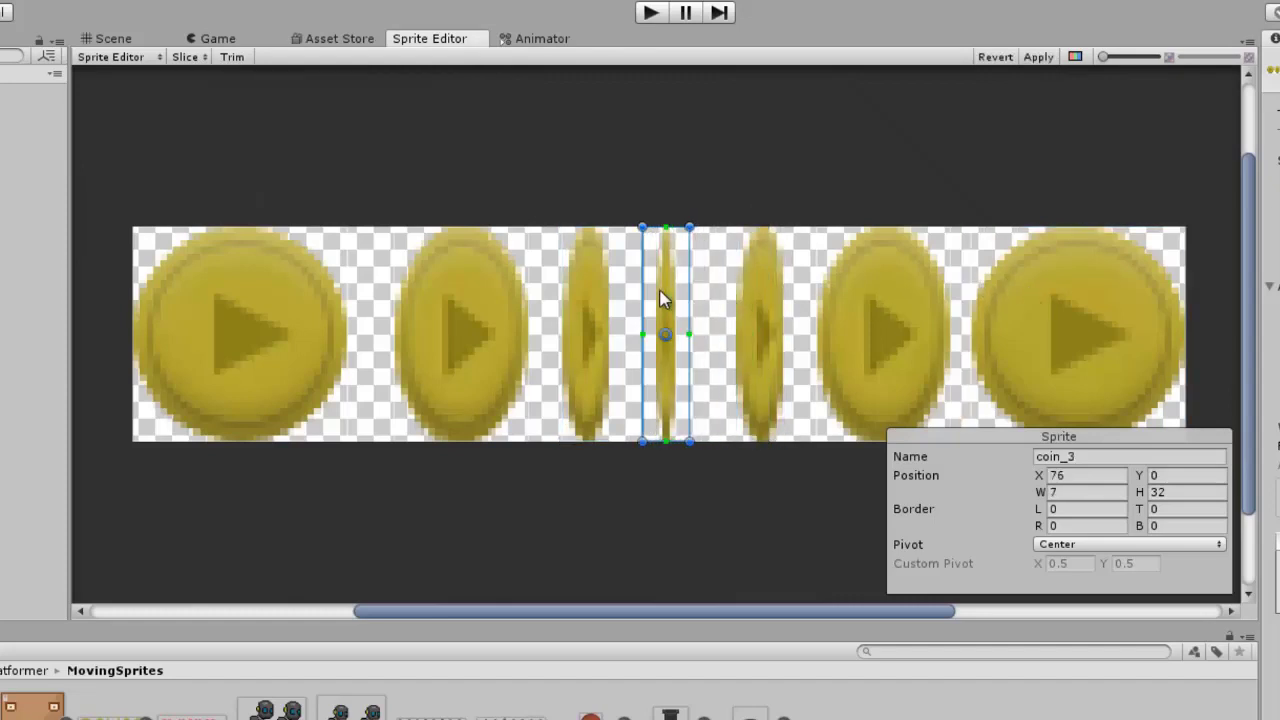
left_click(884, 296)
left_click_drag(884, 296, 760, 297)
Move the coin_5 slice onto the sixth coin of the sheet and adjust its edges around that coin
left_click(1022, 299)
left_click_drag(1022, 299, 927, 293)
left_click_drag(821, 339, 814, 339)
left_click_drag(920, 314, 913, 314)
left_click_drag(989, 294, 955, 291)
left_click(951, 297)
left_click(940, 295)
Narrow the slices around the three thin coins to about 7 px for coin_4, 3 px for coin_3 and 7 px for coin_2
mouse_move(779, 288)
left_mouse_down()
mouse_move(814, 286)
mouse_move(782, 280)
left_mouse_up()
left_click(789, 281)
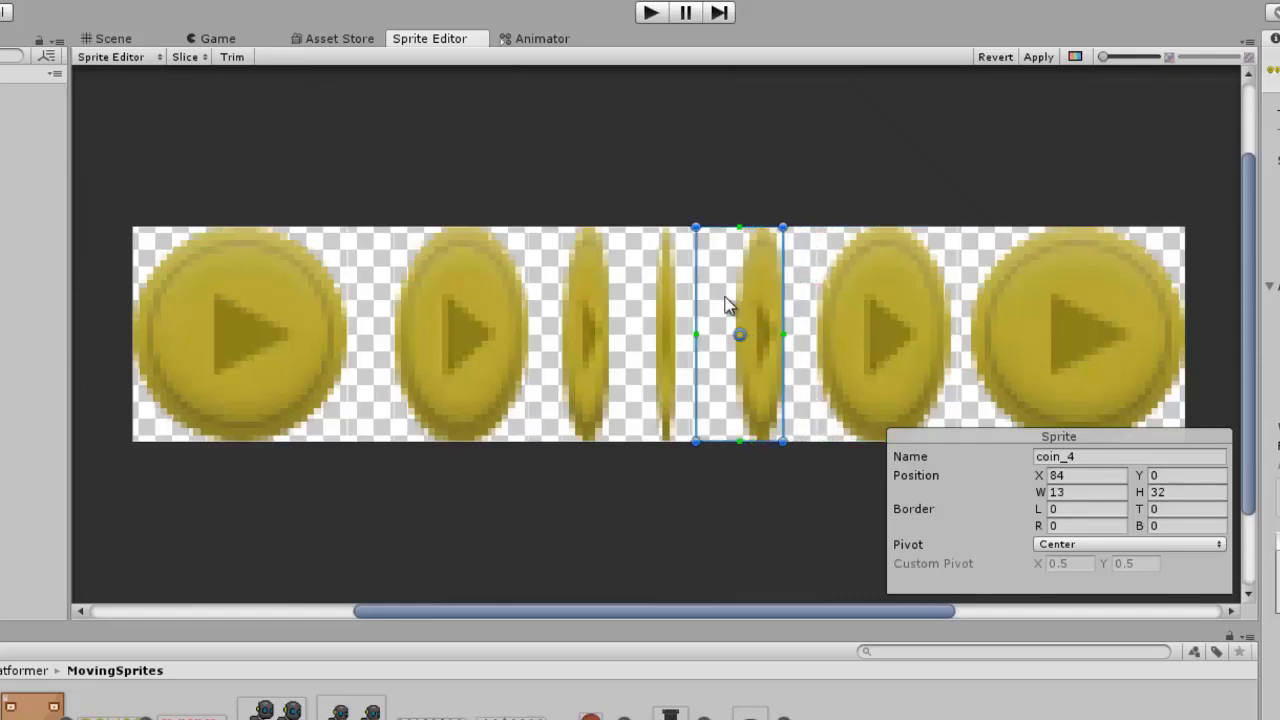
left_click_drag(695, 300, 726, 301)
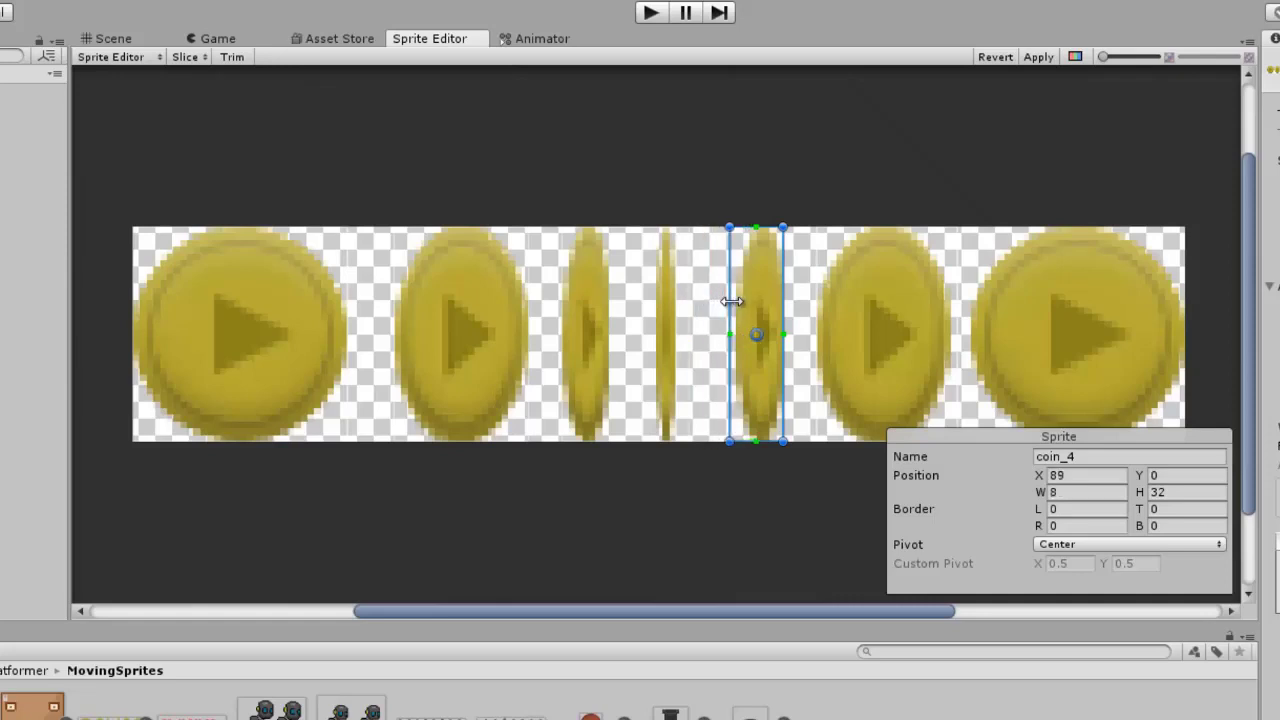
left_click(667, 318)
left_click_drag(689, 308, 657, 303)
left_click(569, 319)
left_click_drag(668, 302, 609, 301)
Draw a 32 by 32 slice around the last coin and trim the coin_5 slice to its coin's edge
left_click(910, 301)
left_click(757, 303)
left_click(975, 275)
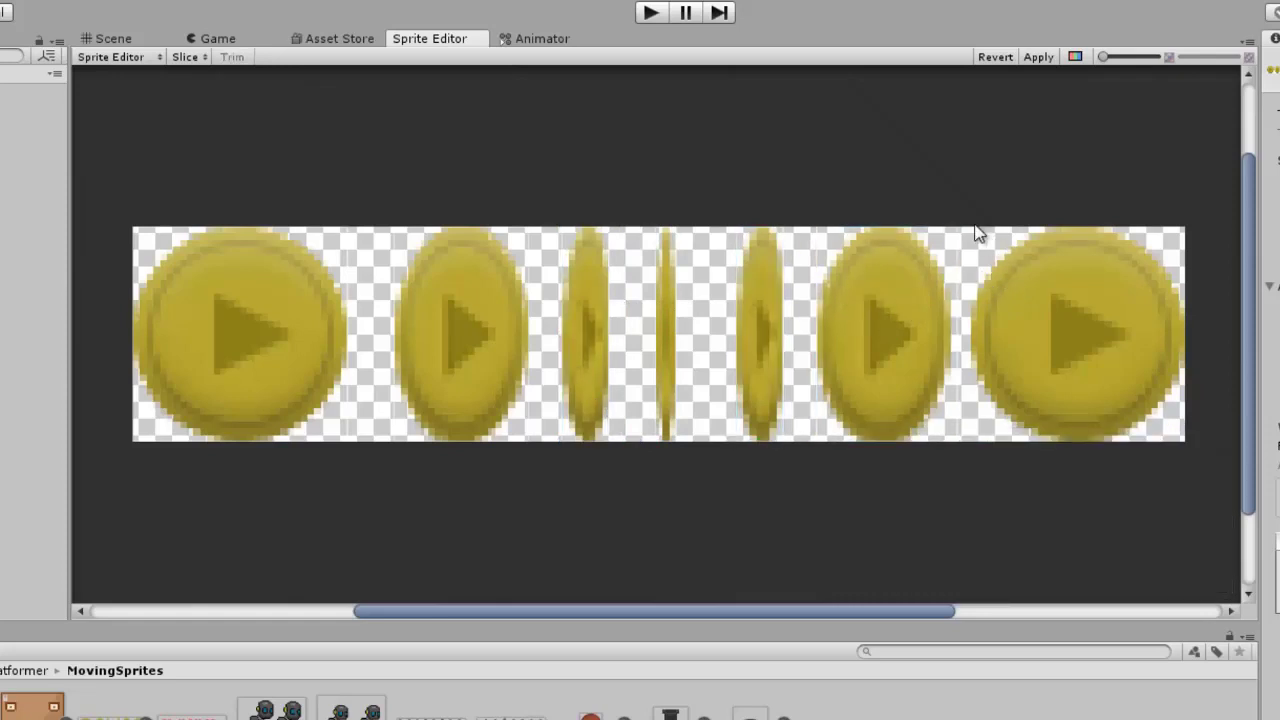
left_click_drag(1006, 294, 1187, 441)
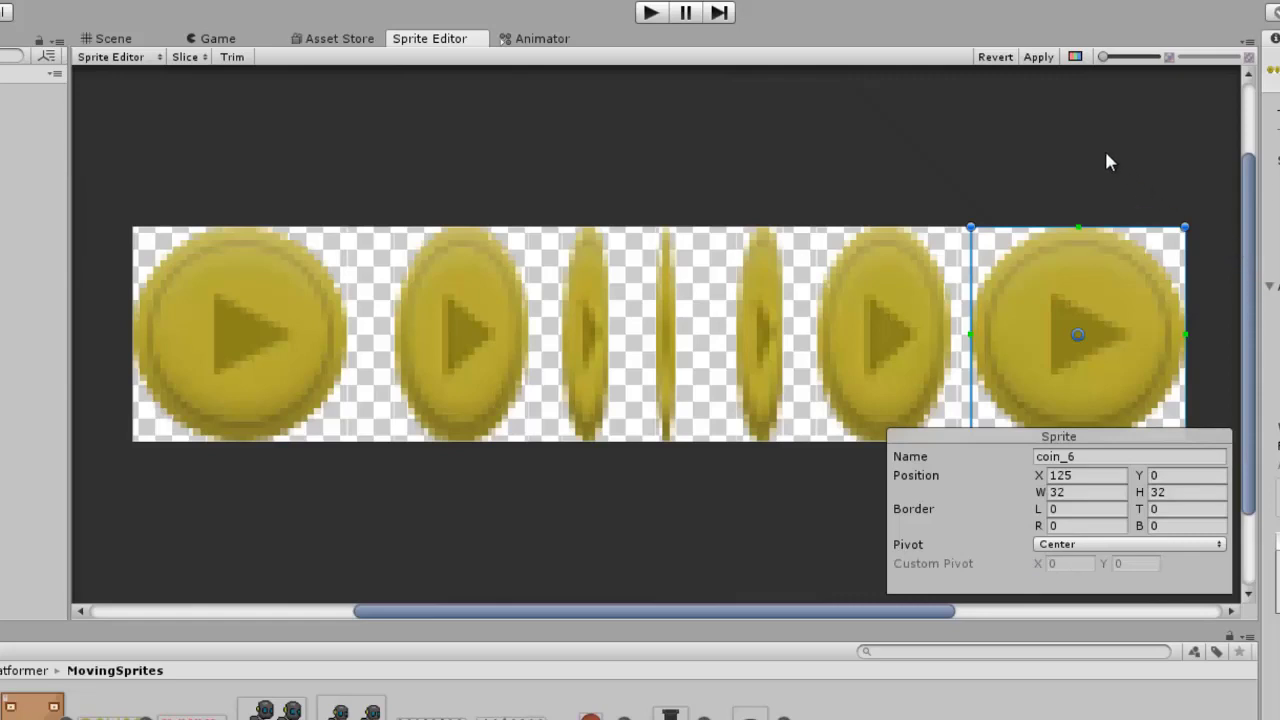
left_click(931, 315)
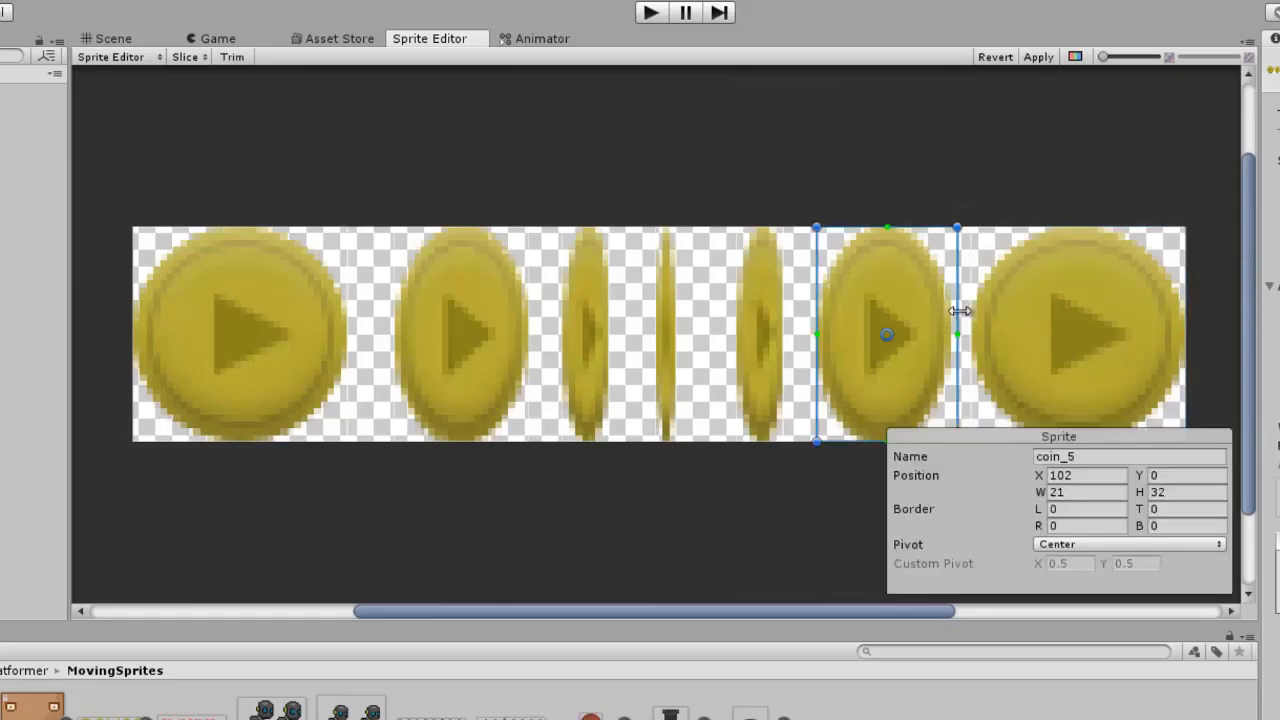
left_click_drag(957, 312, 951, 310)
Check the slices of the first five coins and apply the coin sheet's slicing
left_click(757, 314)
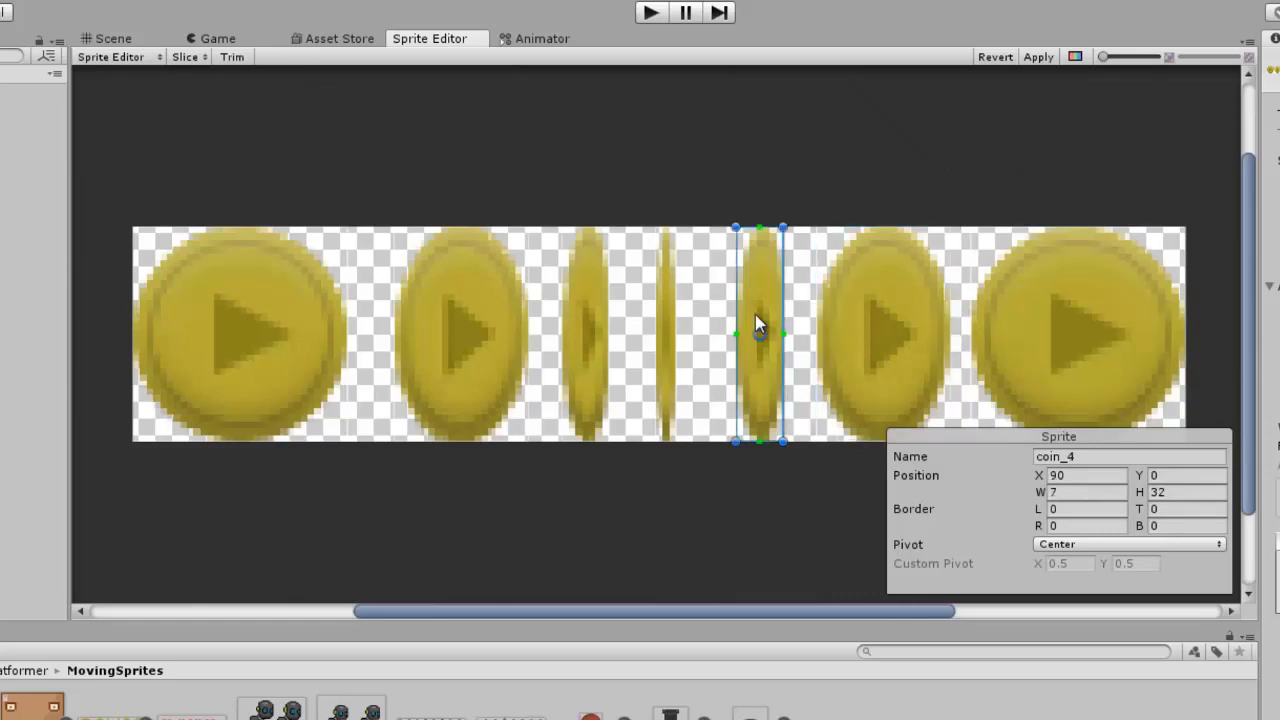
left_click(665, 310)
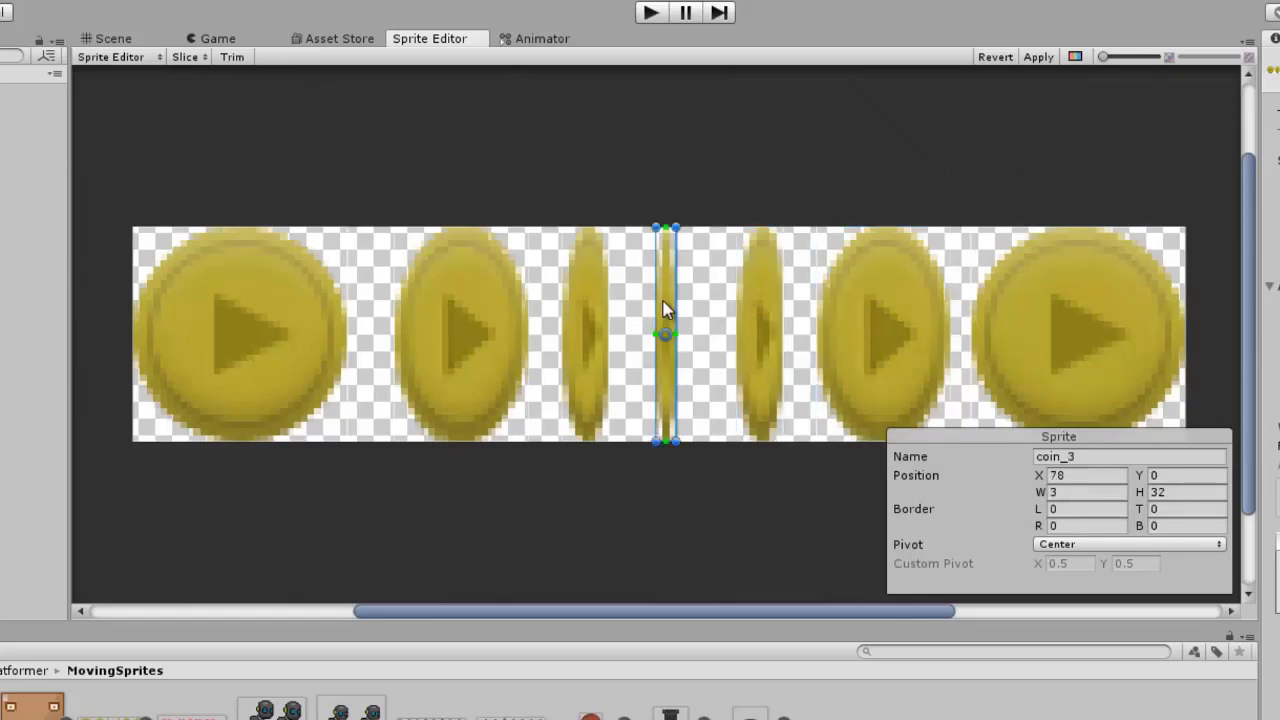
left_click(580, 308)
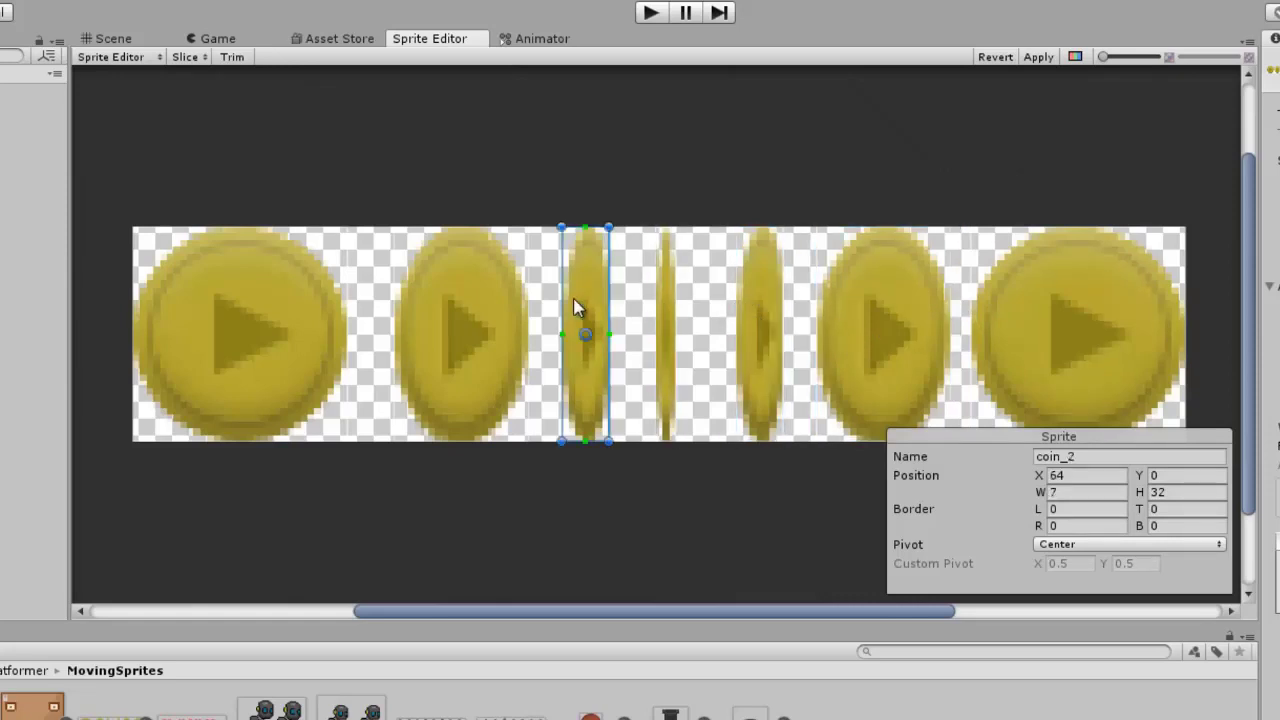
left_click(466, 300)
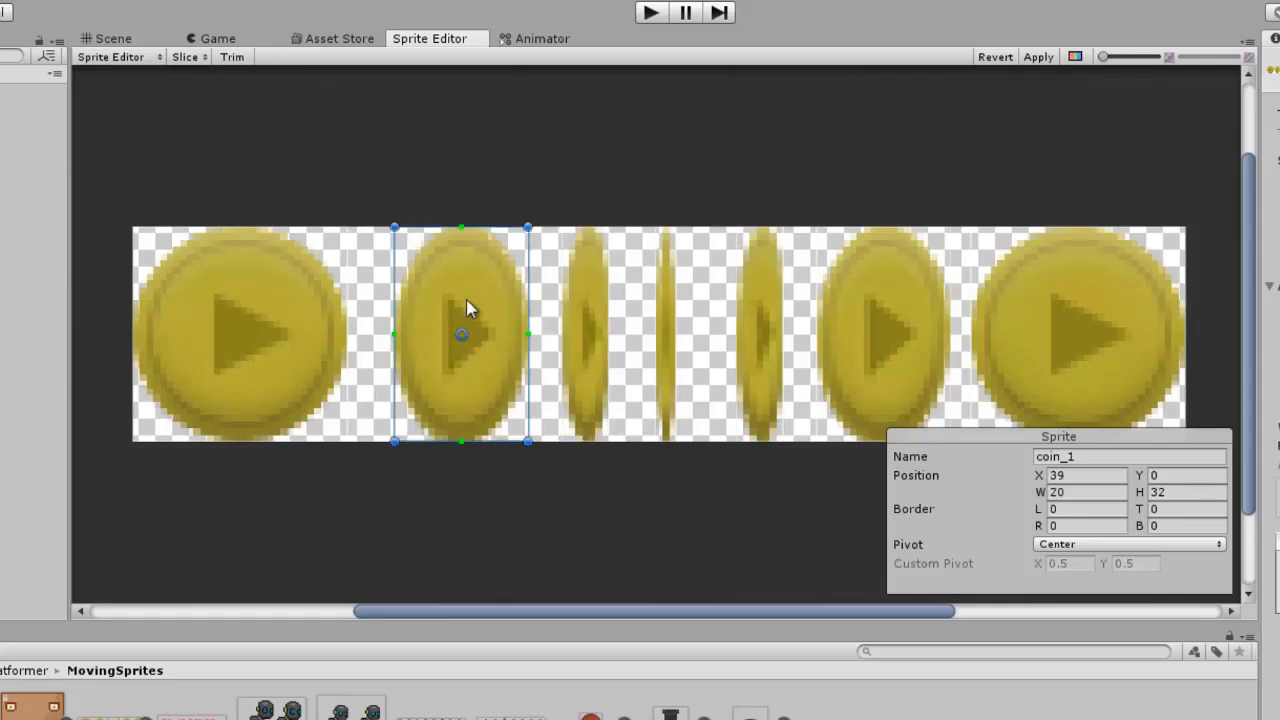
left_click(284, 306)
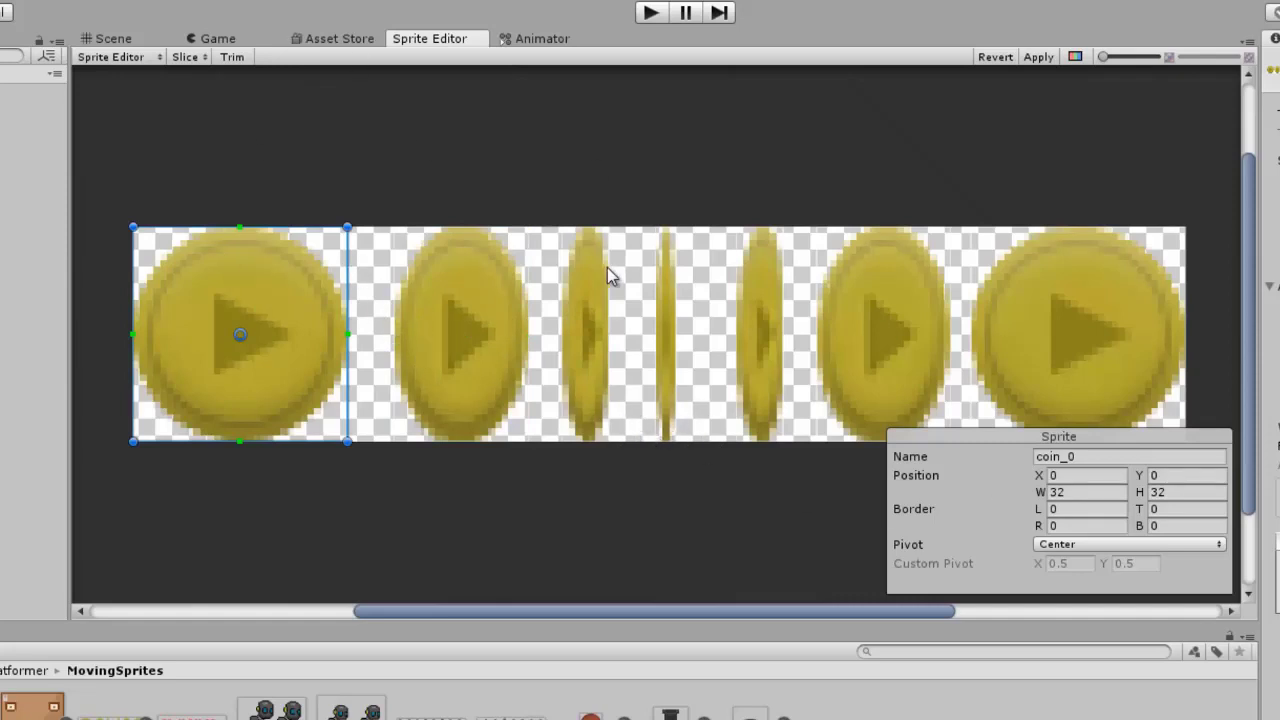
left_click(1038, 57)
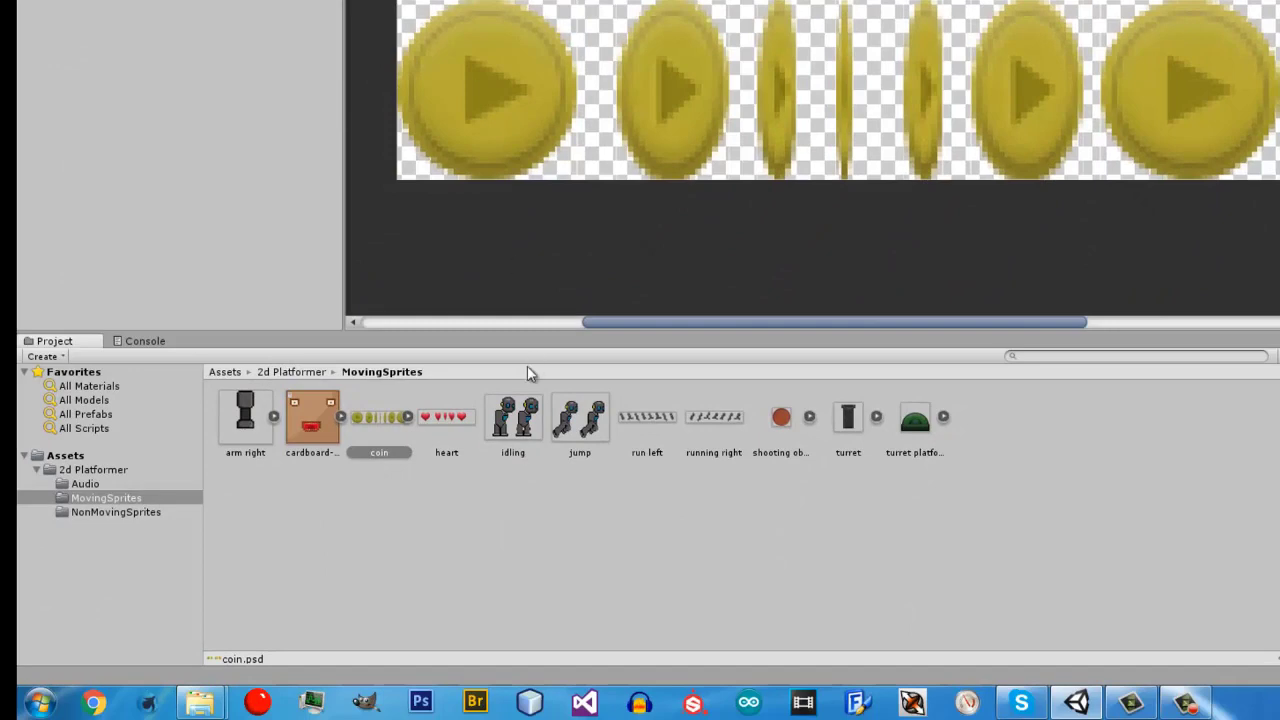
Set the heart image to Sprite (2D and UI) with Multiple sprite mode and apply its import settings
left_click(447, 416)
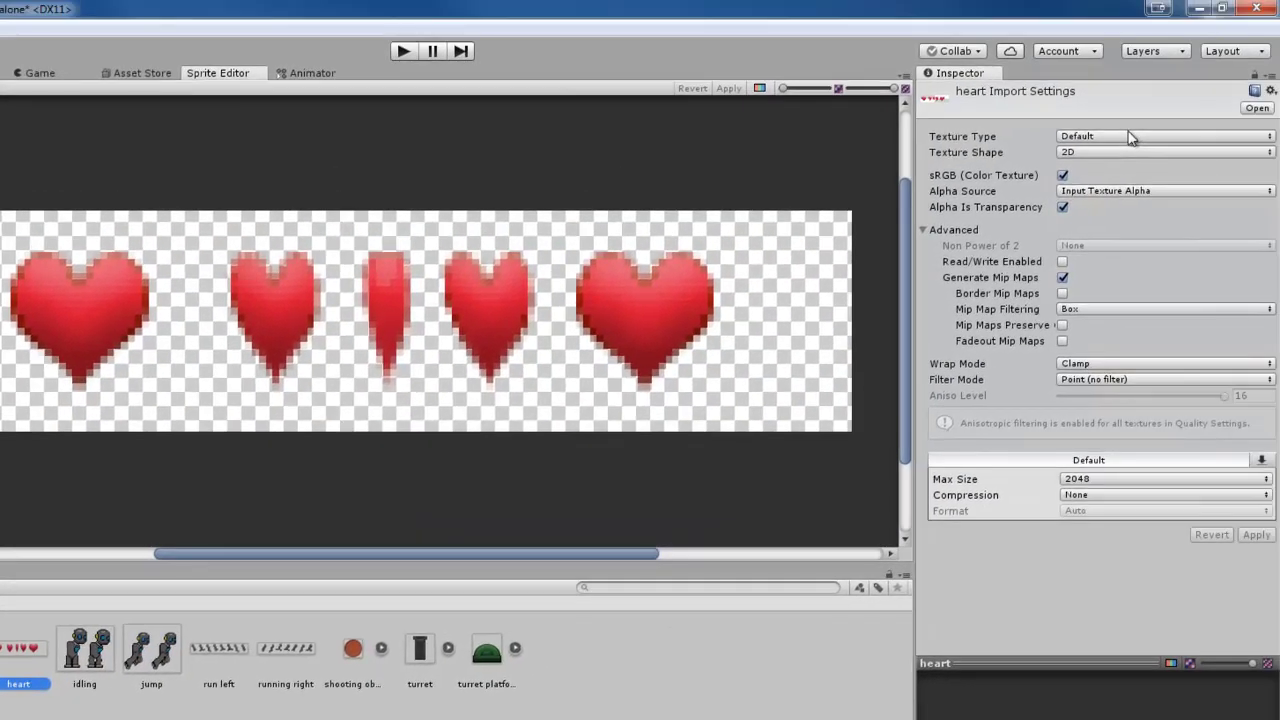
left_click(1130, 136)
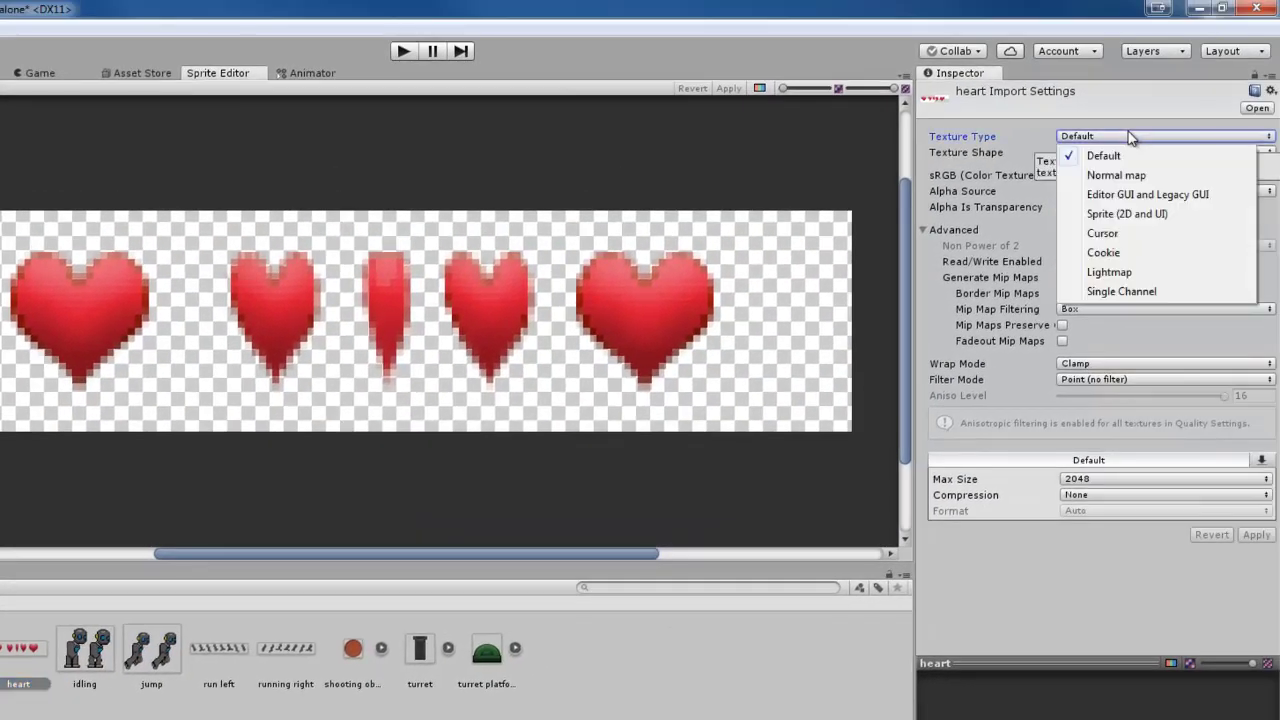
left_click(1150, 216)
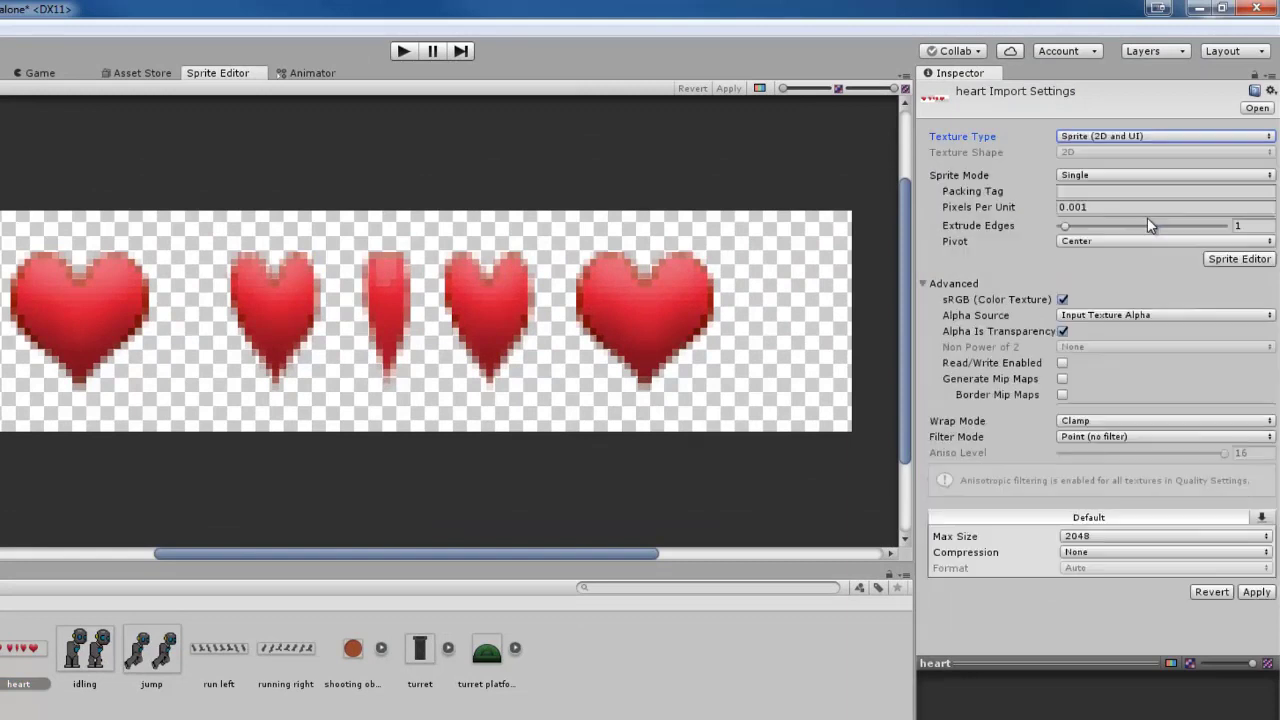
left_click(1108, 176)
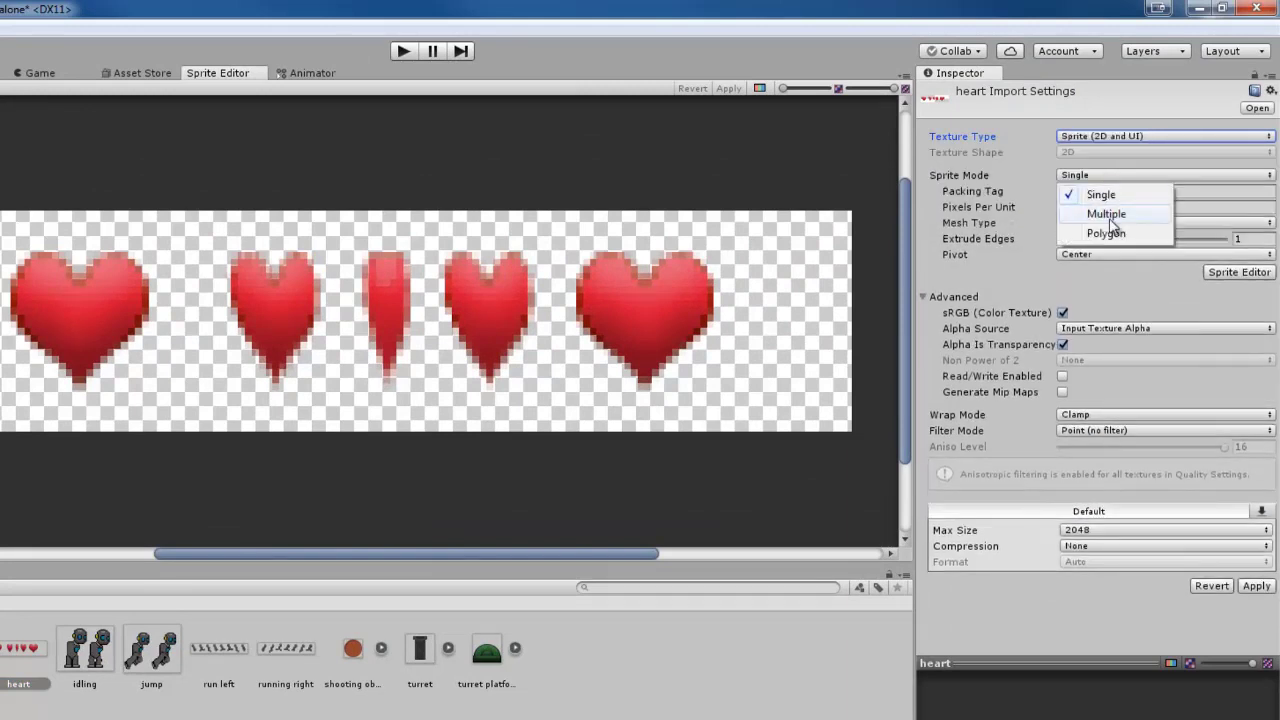
left_click(1105, 212)
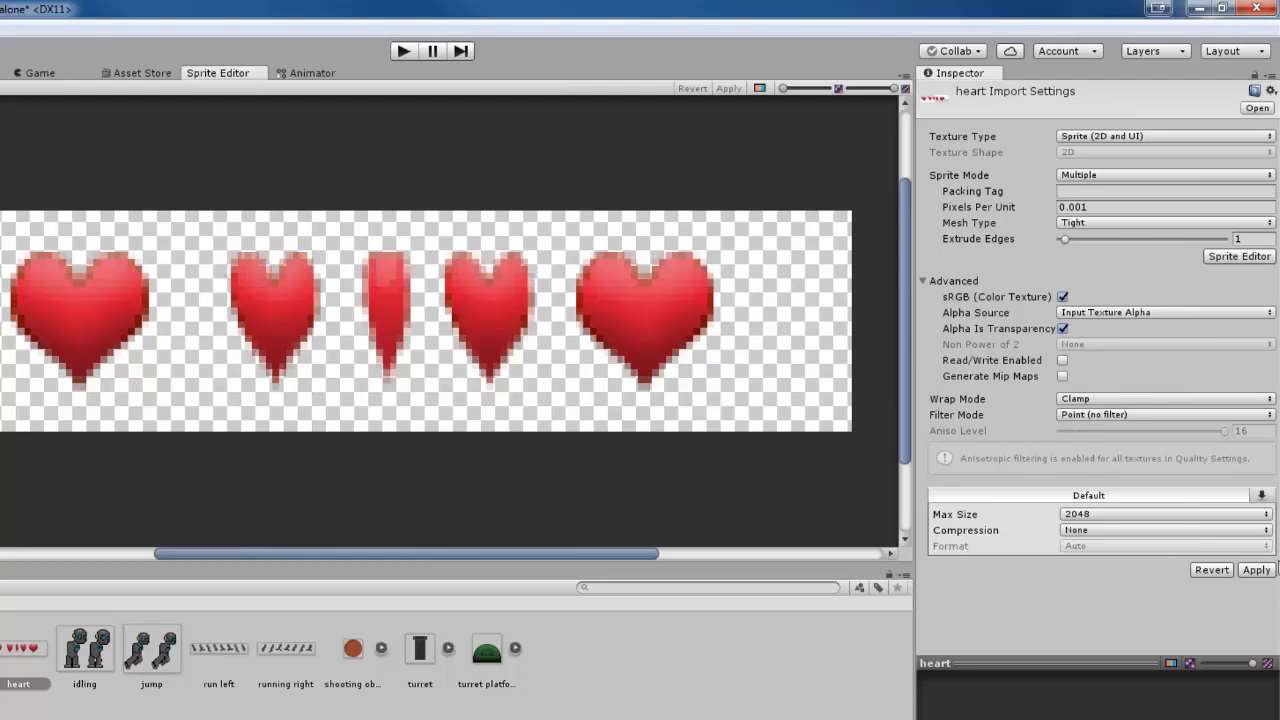
left_click(1256, 571)
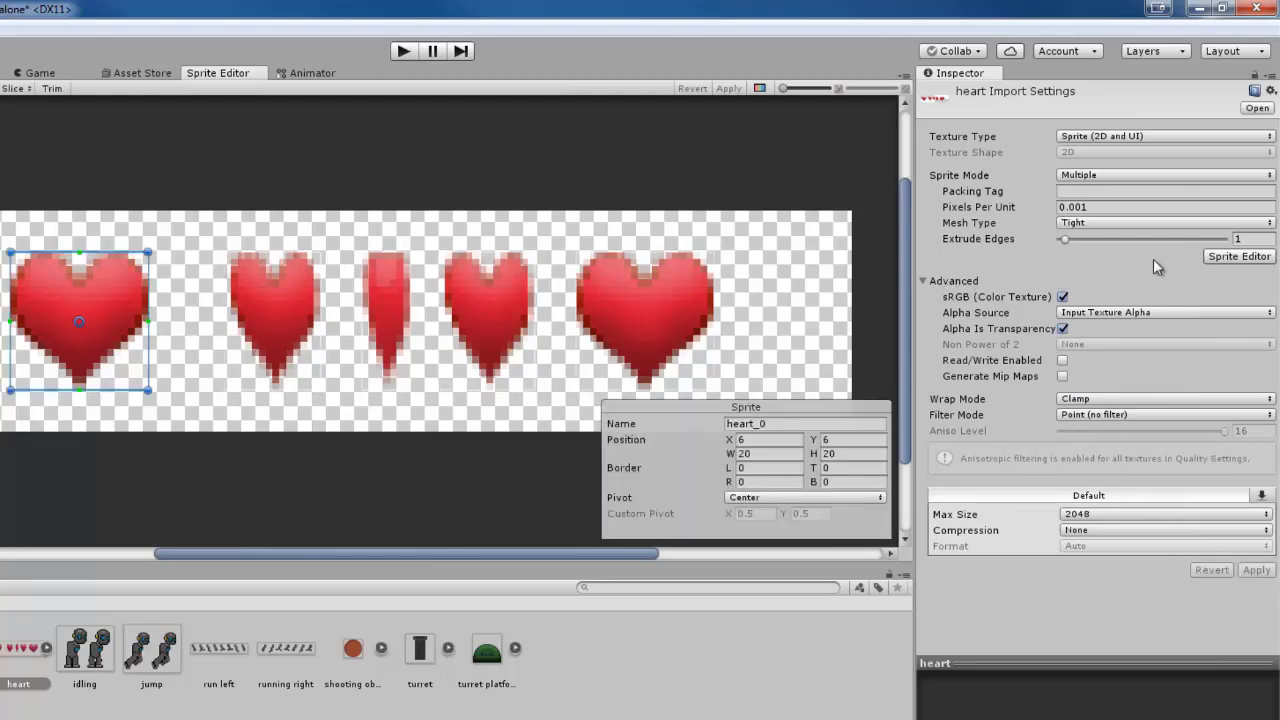
Inspect the slices of the heart sheet one after another in the Sprite Editor
left_click(1226, 258)
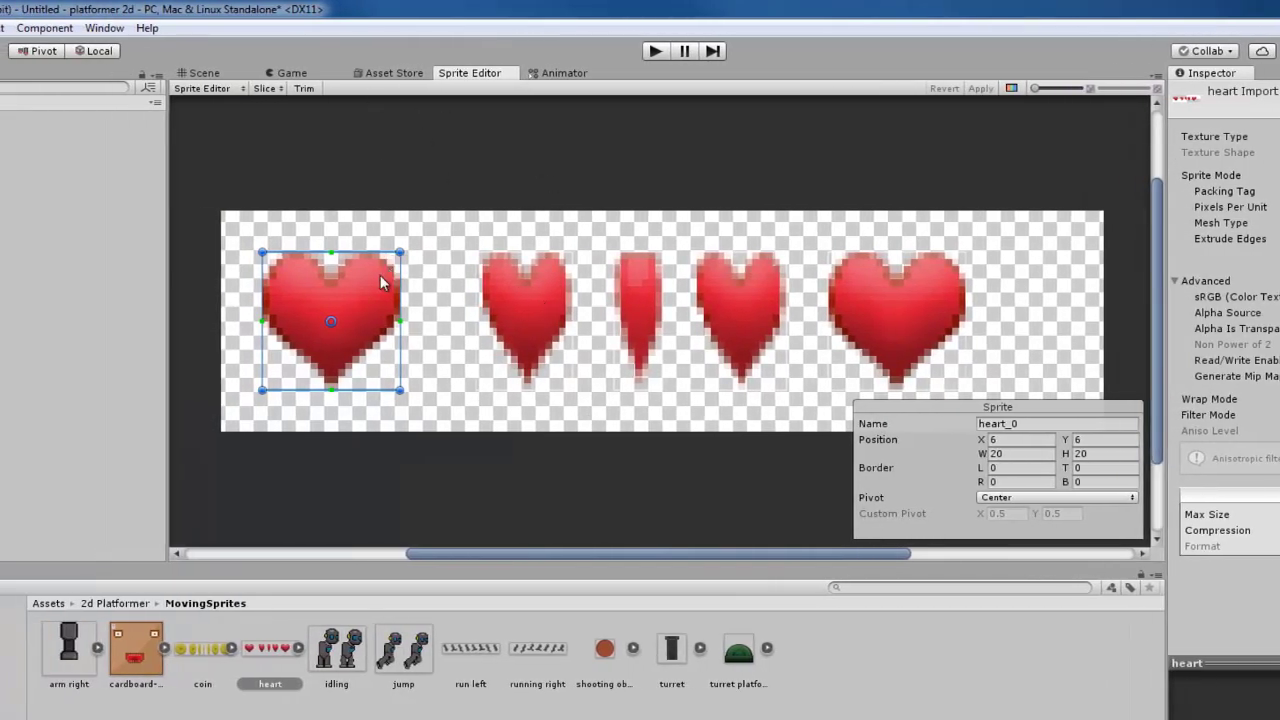
left_click(525, 280)
left_click(618, 270)
left_click(740, 268)
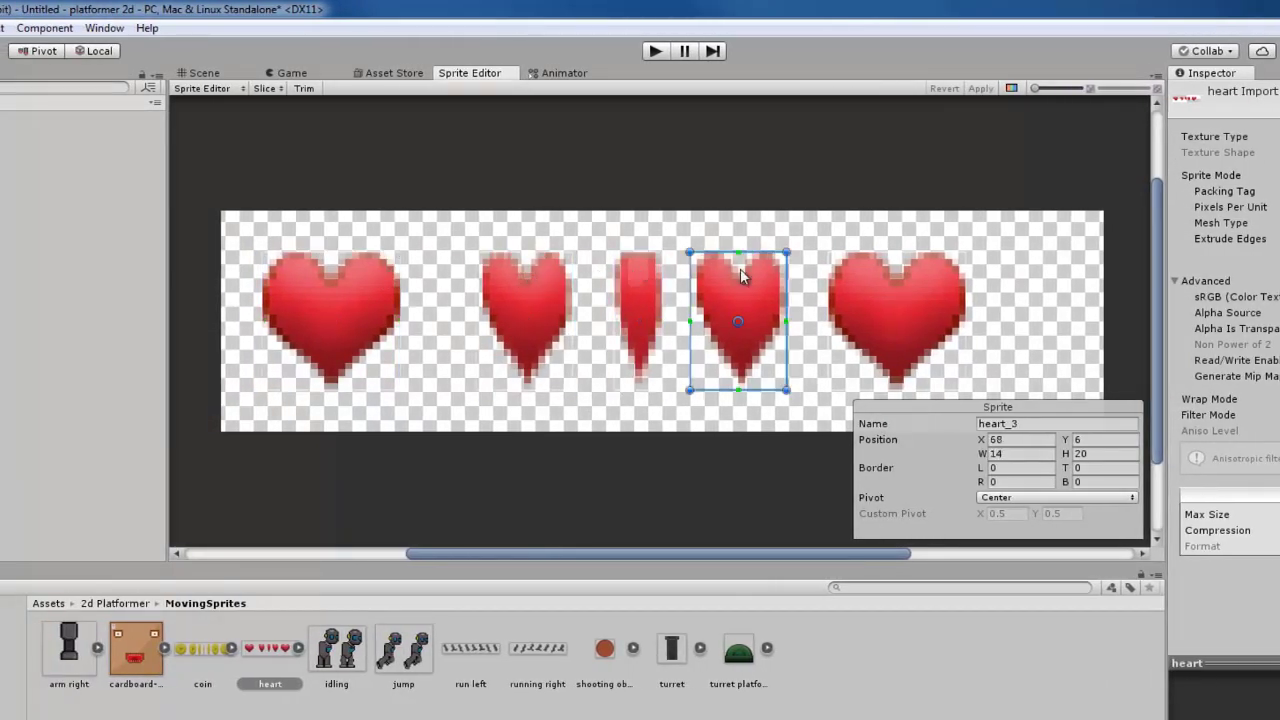
left_click(857, 278)
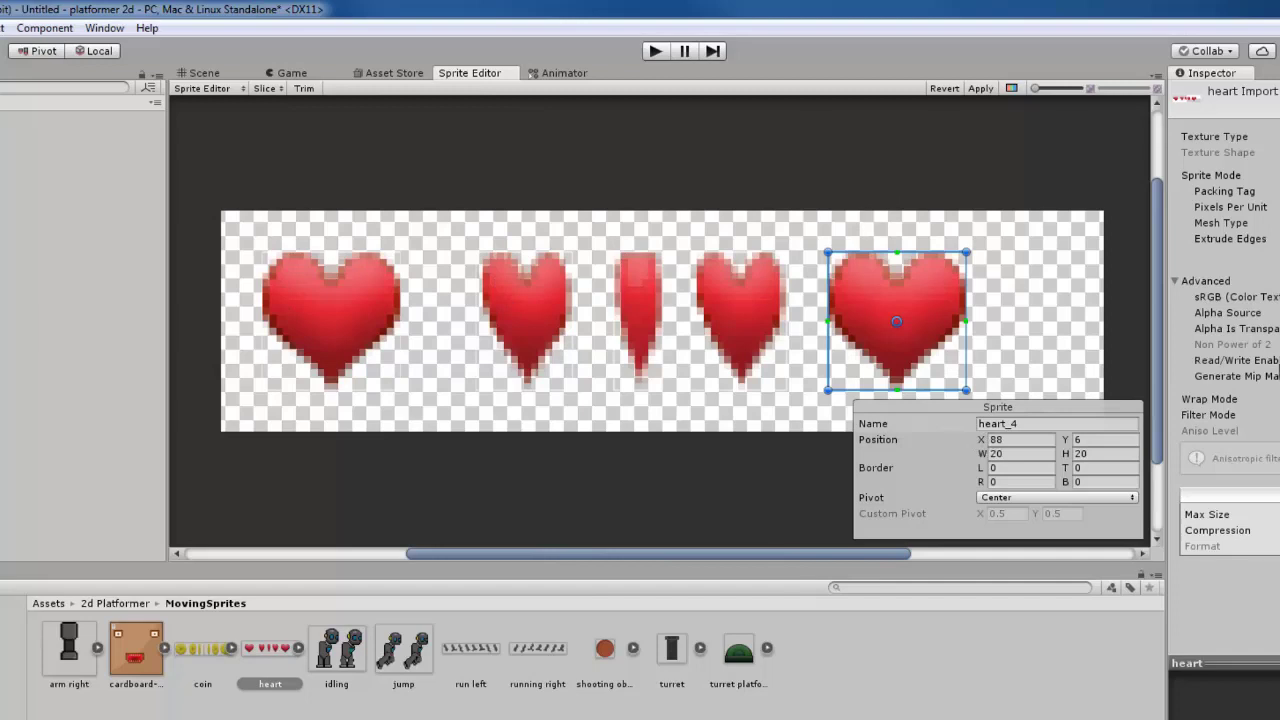
Set the idling image to Sprite (2D and UI) with Multiple sprite mode and apply its import settings
left_click(348, 650)
left_click(730, 502)
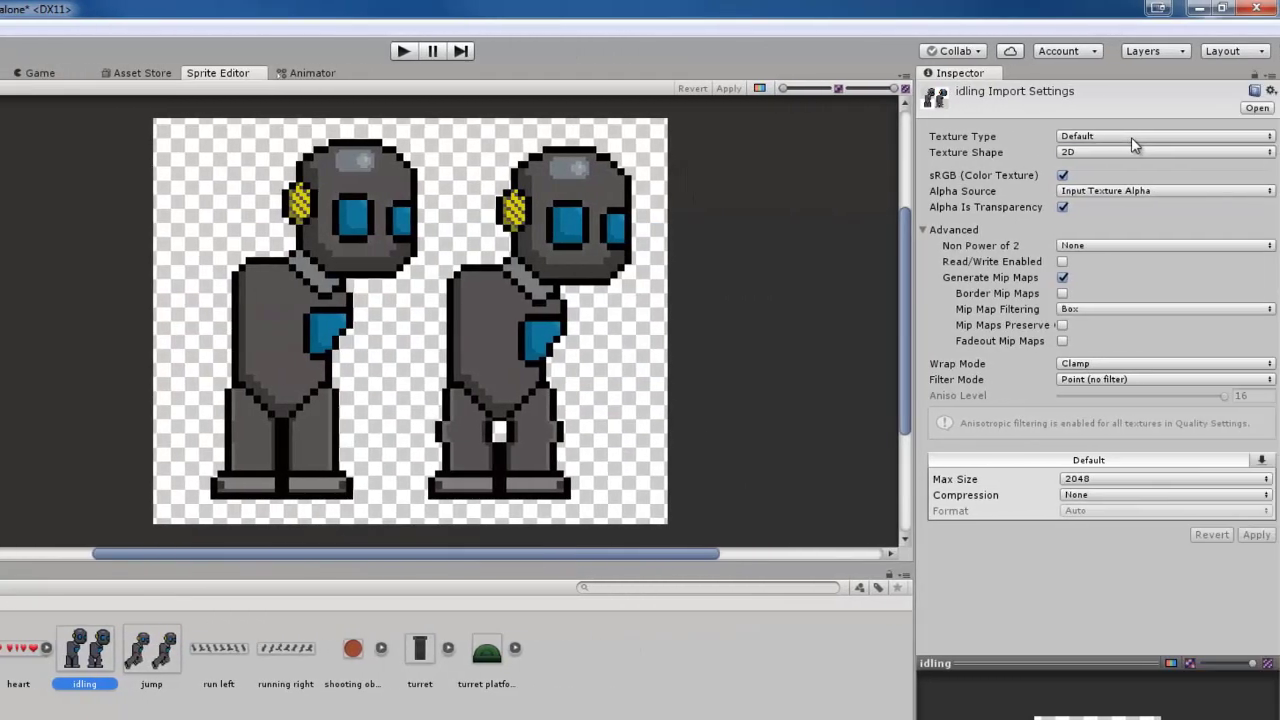
left_click(1160, 136)
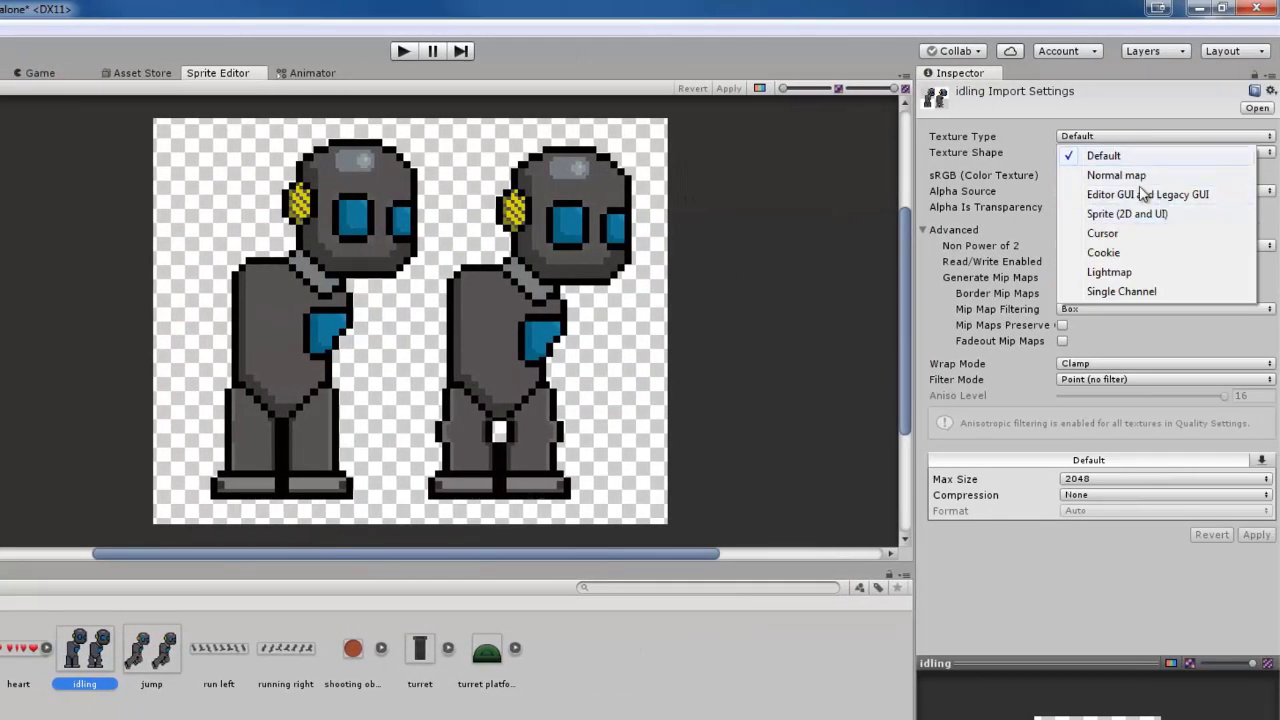
left_click(1155, 213)
left_click(1108, 176)
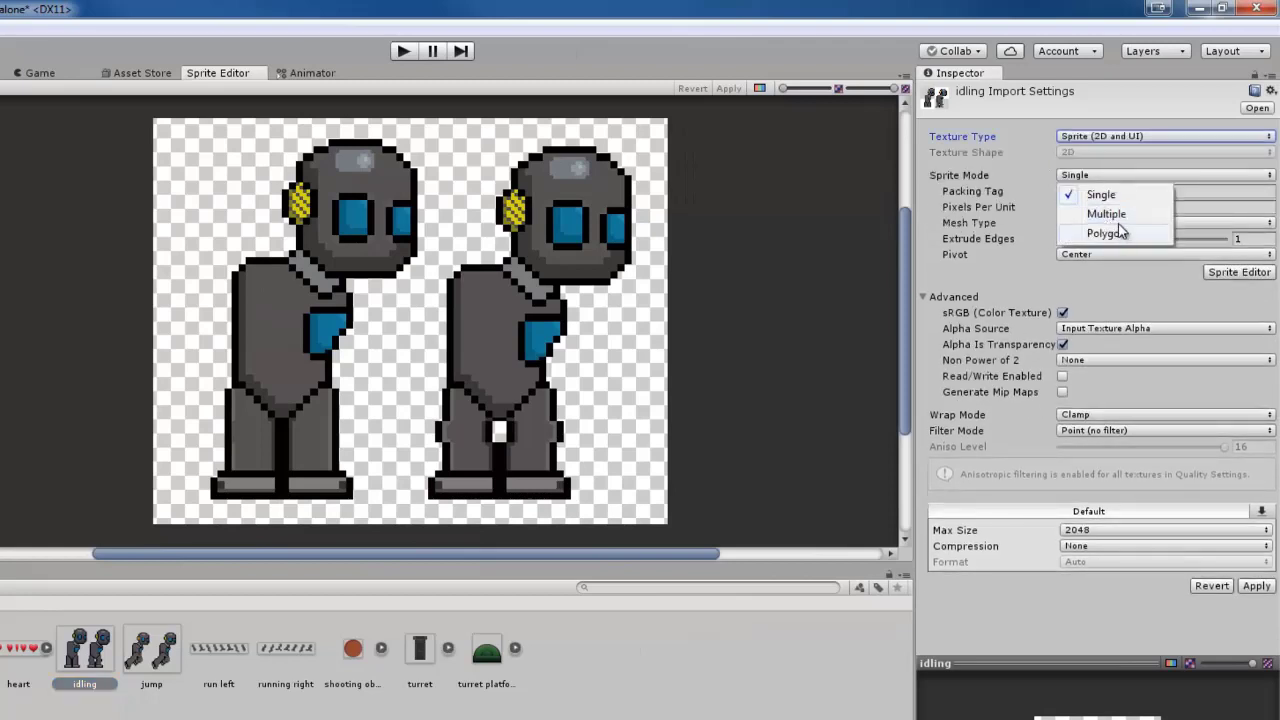
left_click(1120, 215)
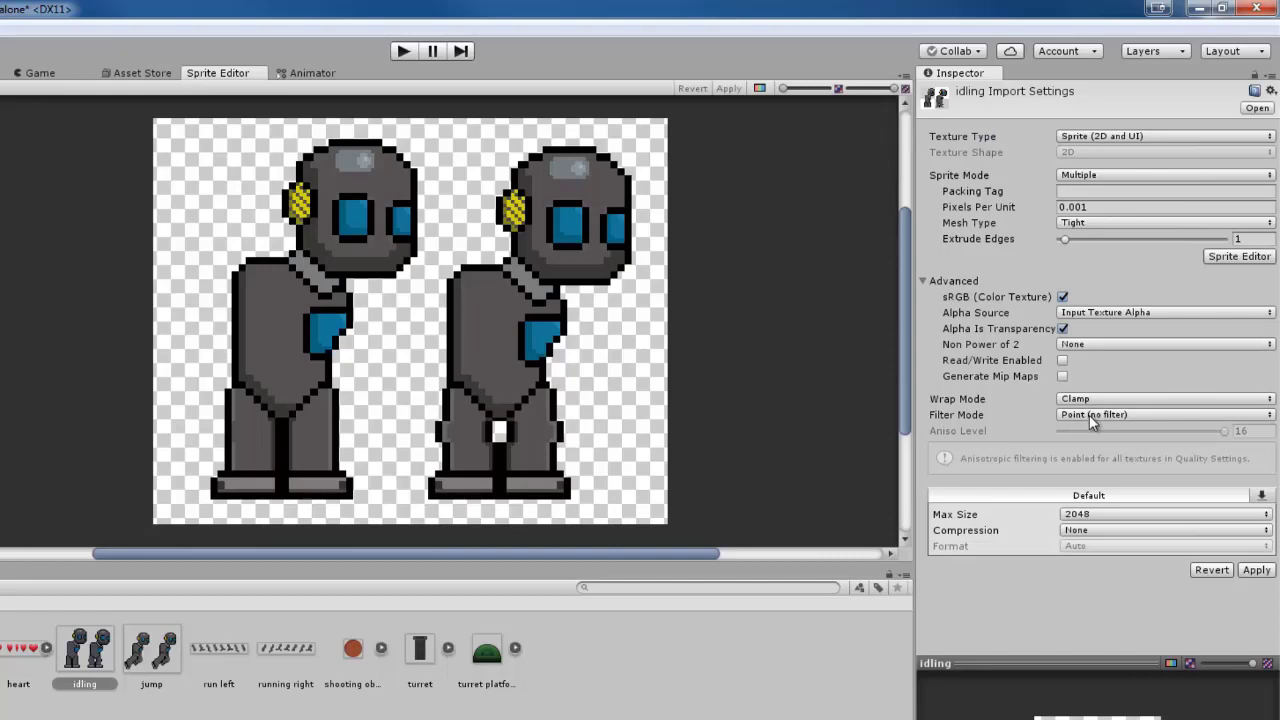
left_click(1256, 570)
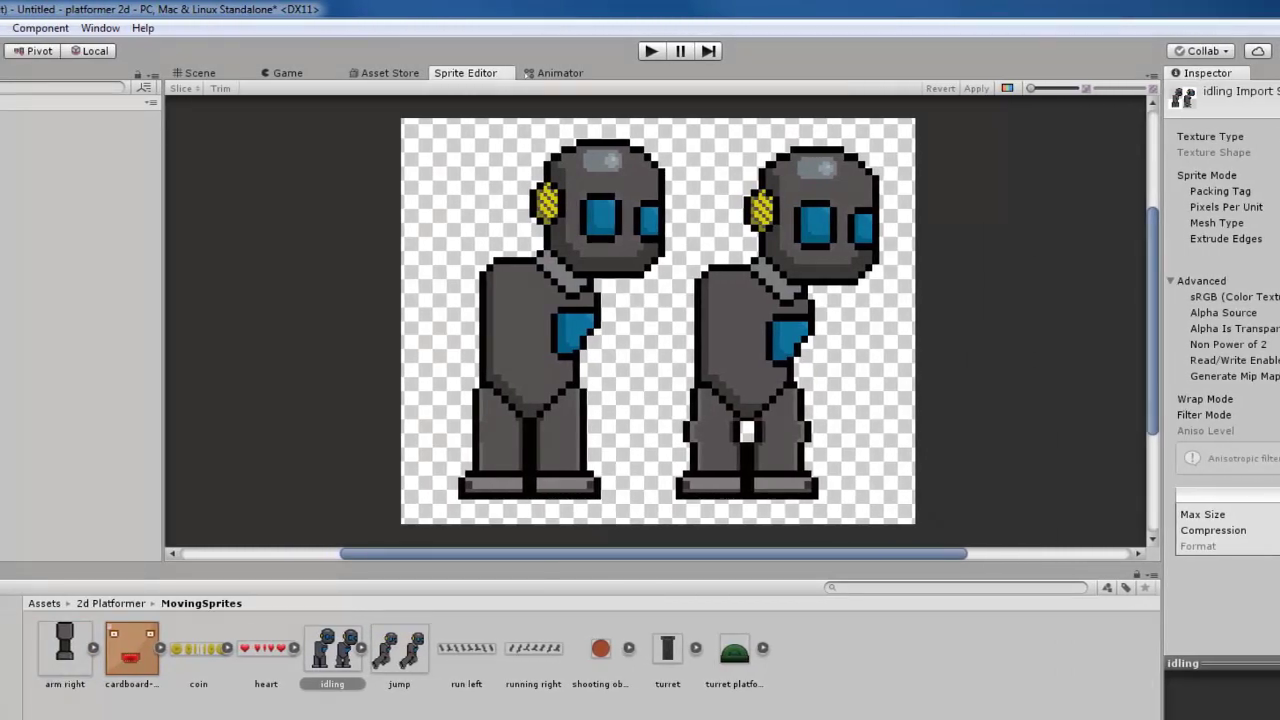
Load the idling sheet's slices in the Sprite Editor and compare the pivot positions of its two frames
left_click(388, 677)
left_click(320, 650)
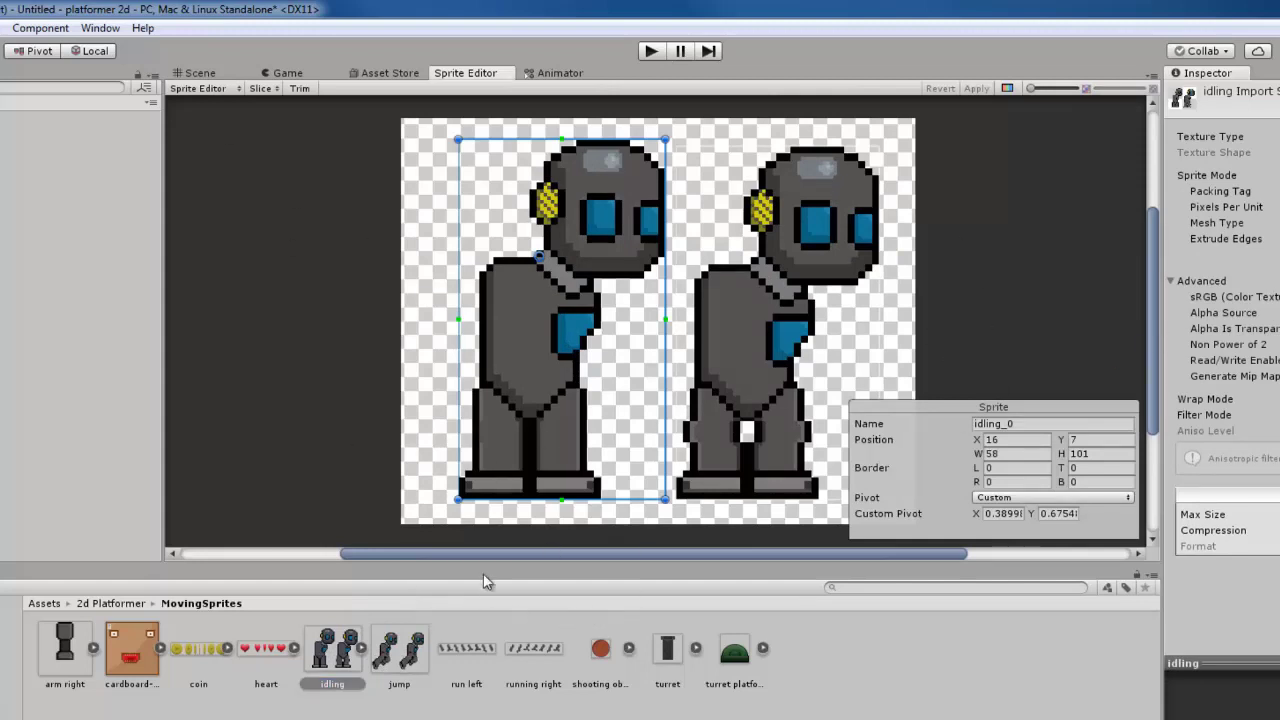
left_click(398, 655)
left_click(338, 645)
left_click(798, 278)
left_click(578, 268)
left_click(752, 252)
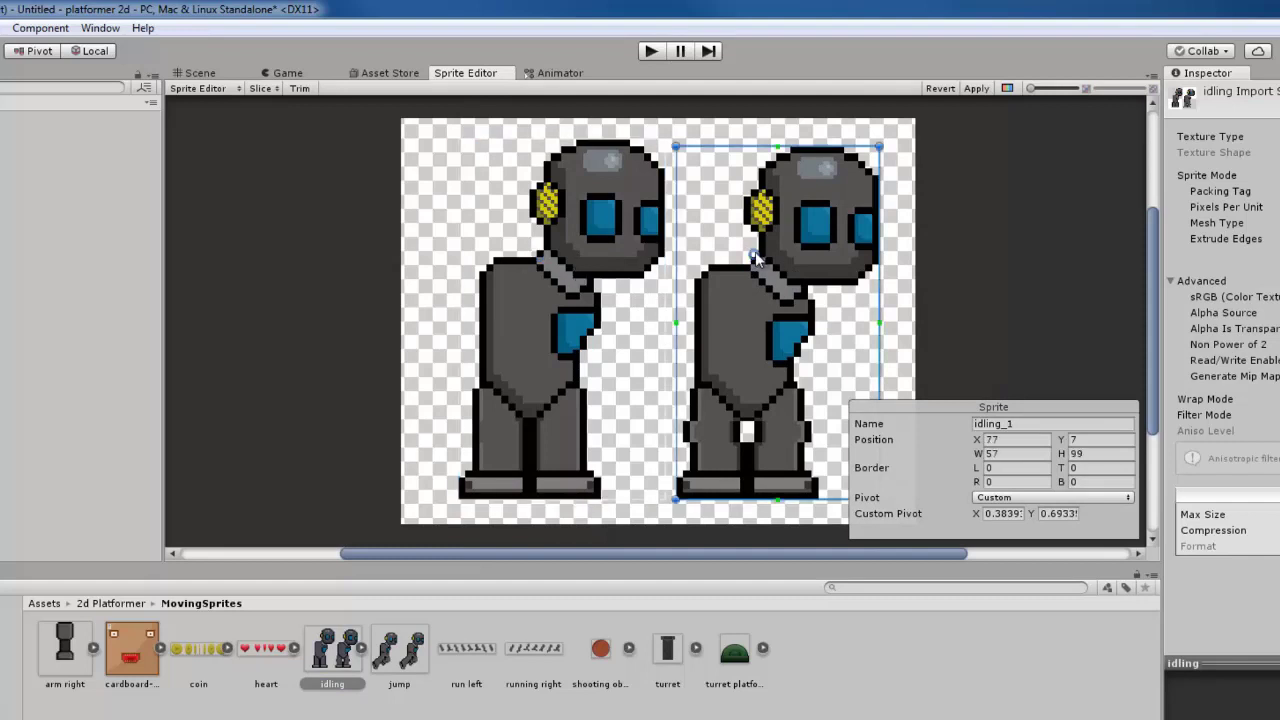
left_click(582, 258)
left_click(752, 254)
left_click(563, 250)
Move the idling_0 custom pivot onto the black corner pixel at the back of the neck, at about X 0.397, Y 0.683
scroll(545, 262, "up", 6)
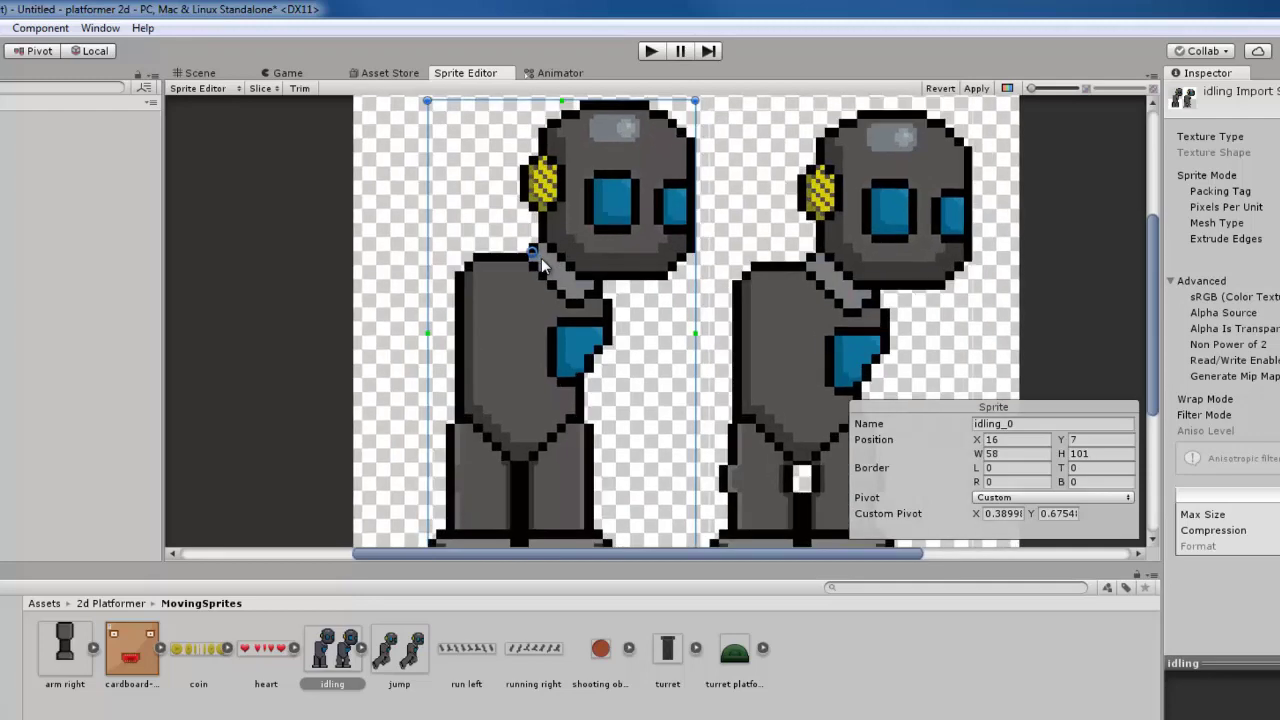
scroll(548, 272, "up", 2)
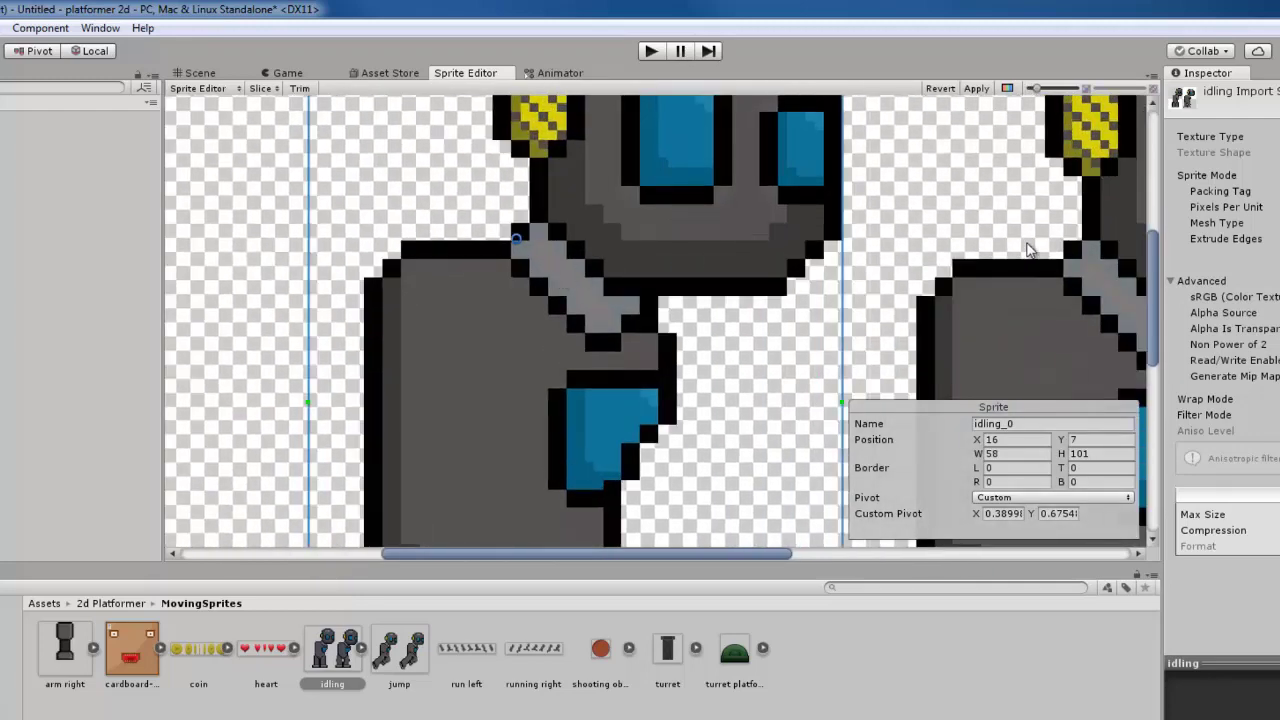
scroll(512, 252, "up", 3)
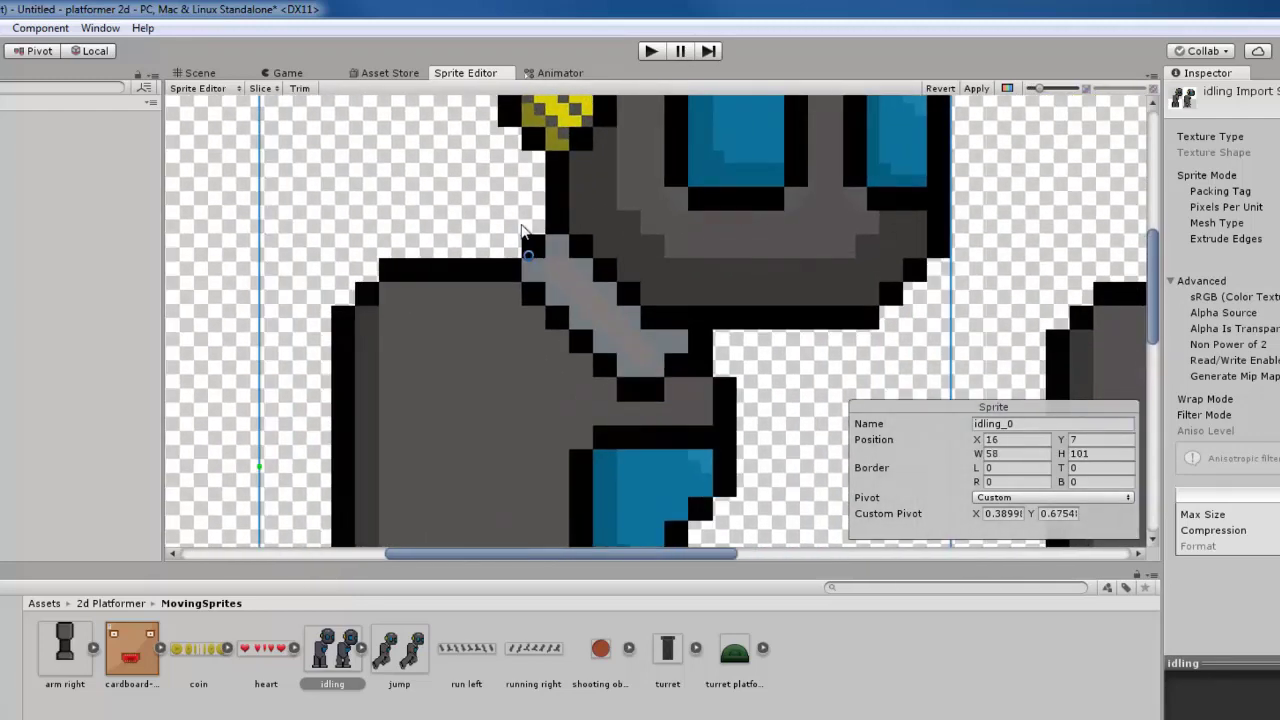
left_click_drag(548, 288, 557, 275)
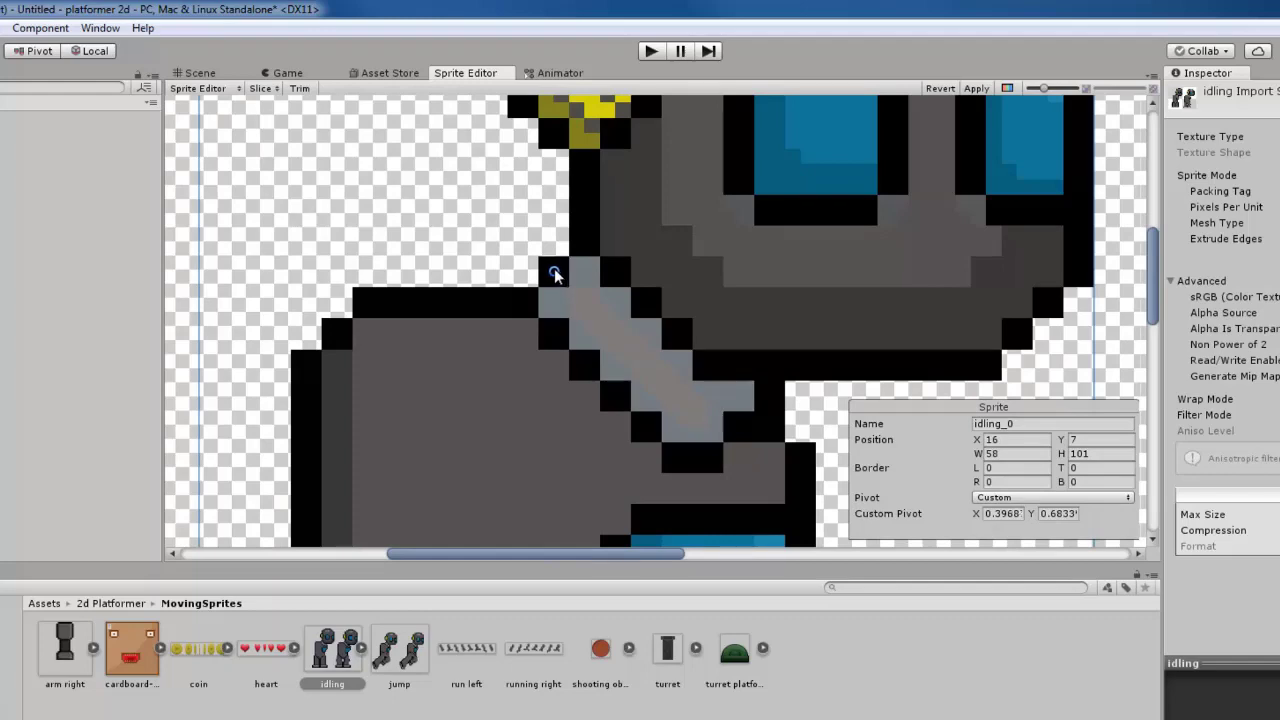
Move the idling_1 custom pivot onto the matching black neck pixel, about X 0.386, Y 0.677, and apply the idling sheet's changes
scroll(557, 276, "down", 5)
left_click(852, 302)
scroll(887, 326, "up", 5)
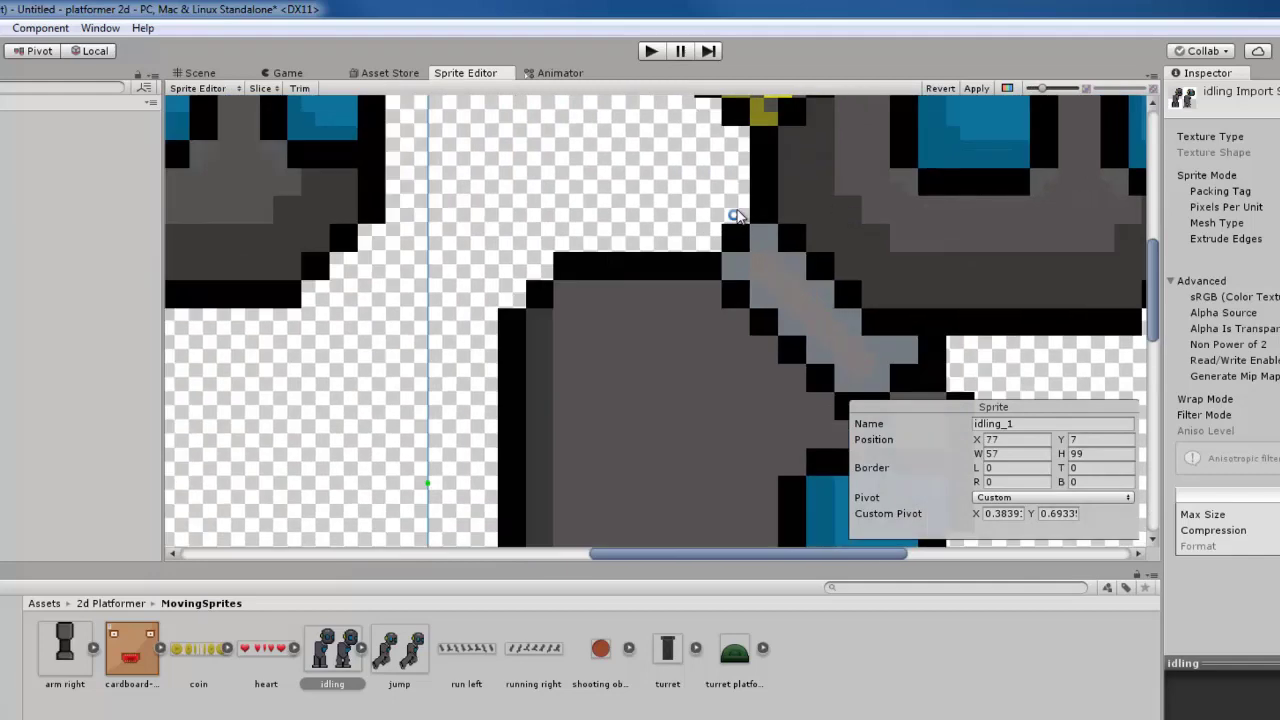
left_click_drag(736, 219, 736, 241)
scroll(736, 241, "down", 5)
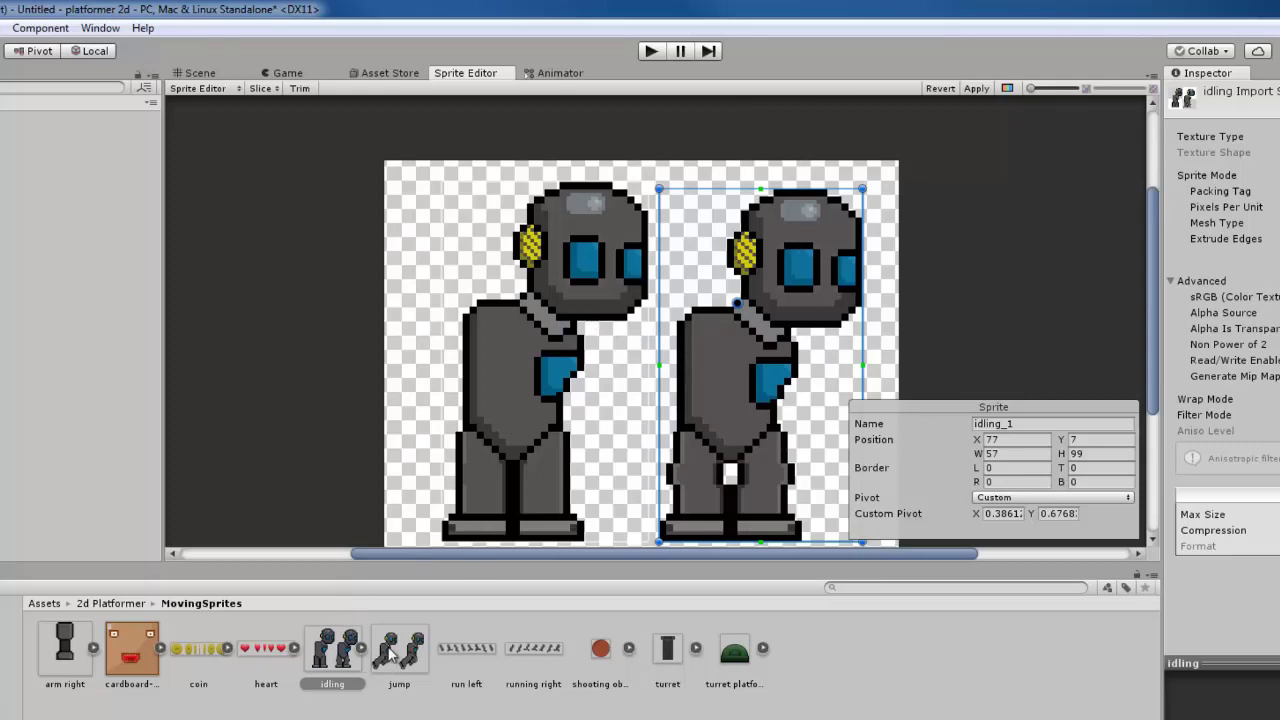
left_click(462, 648)
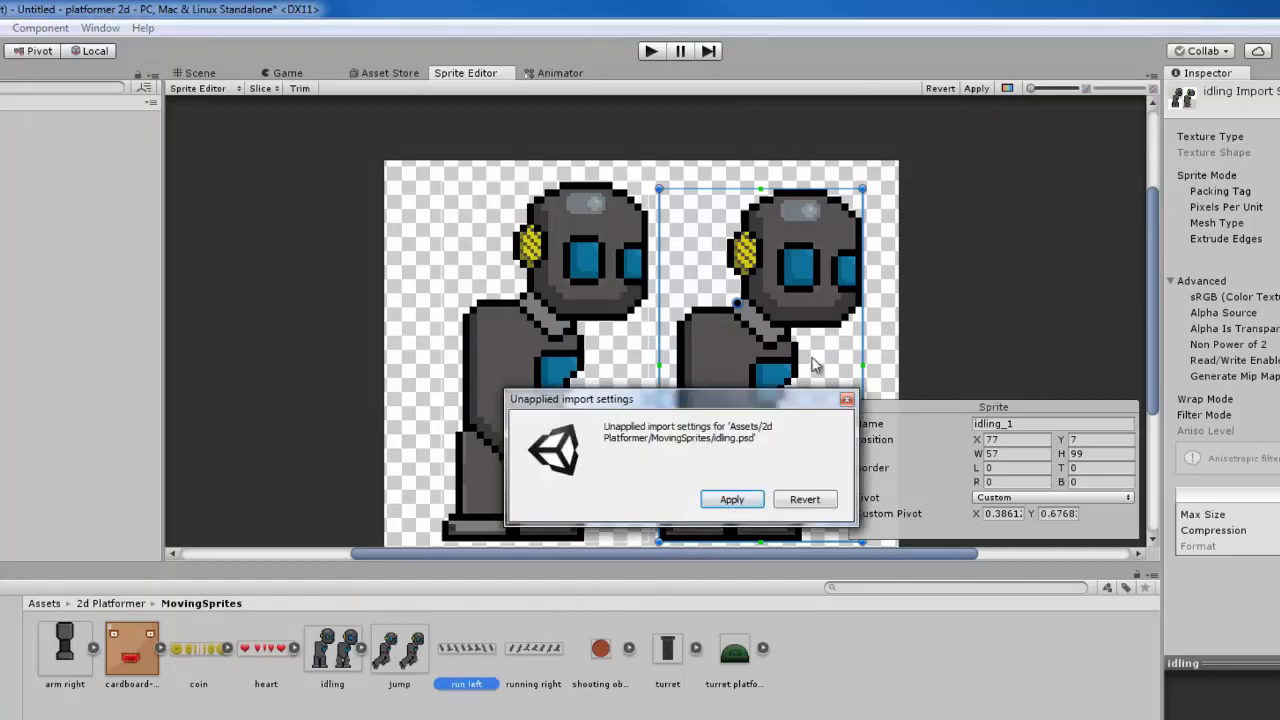
left_click(732, 499)
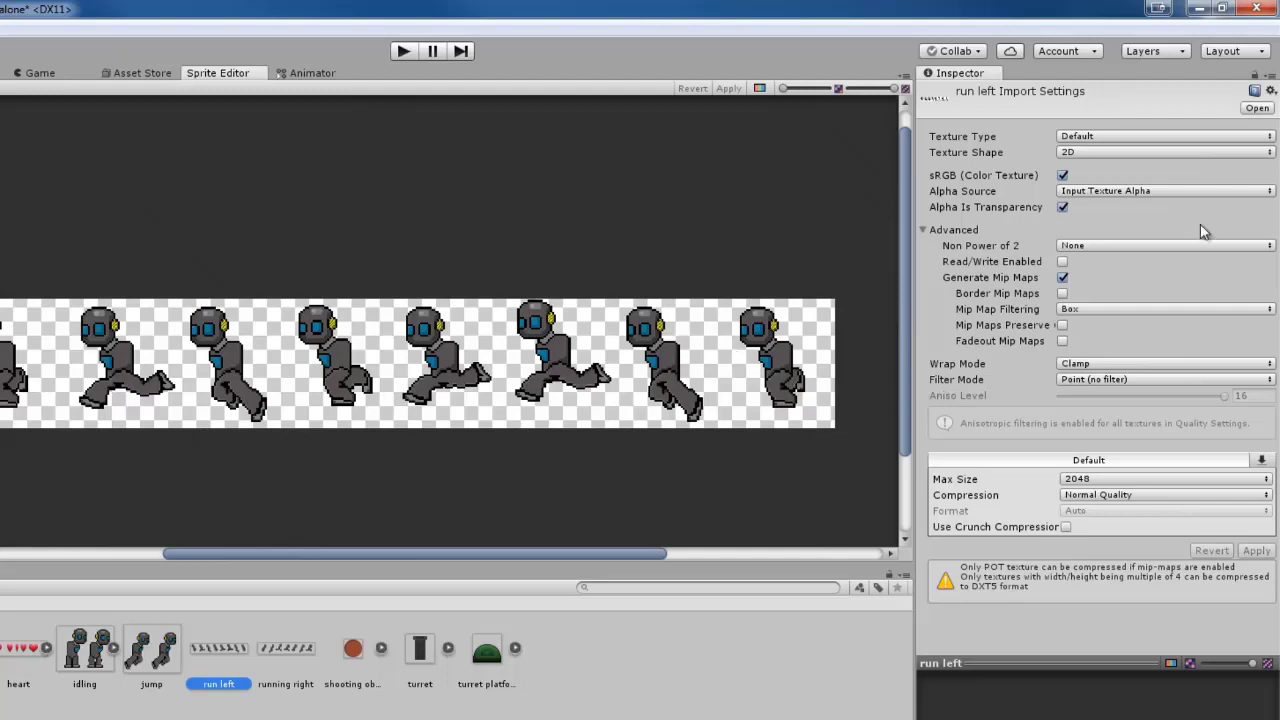
Set the run left image to Sprite (2D and UI) with Multiple sprite mode and apply its import settings
left_click(1110, 135)
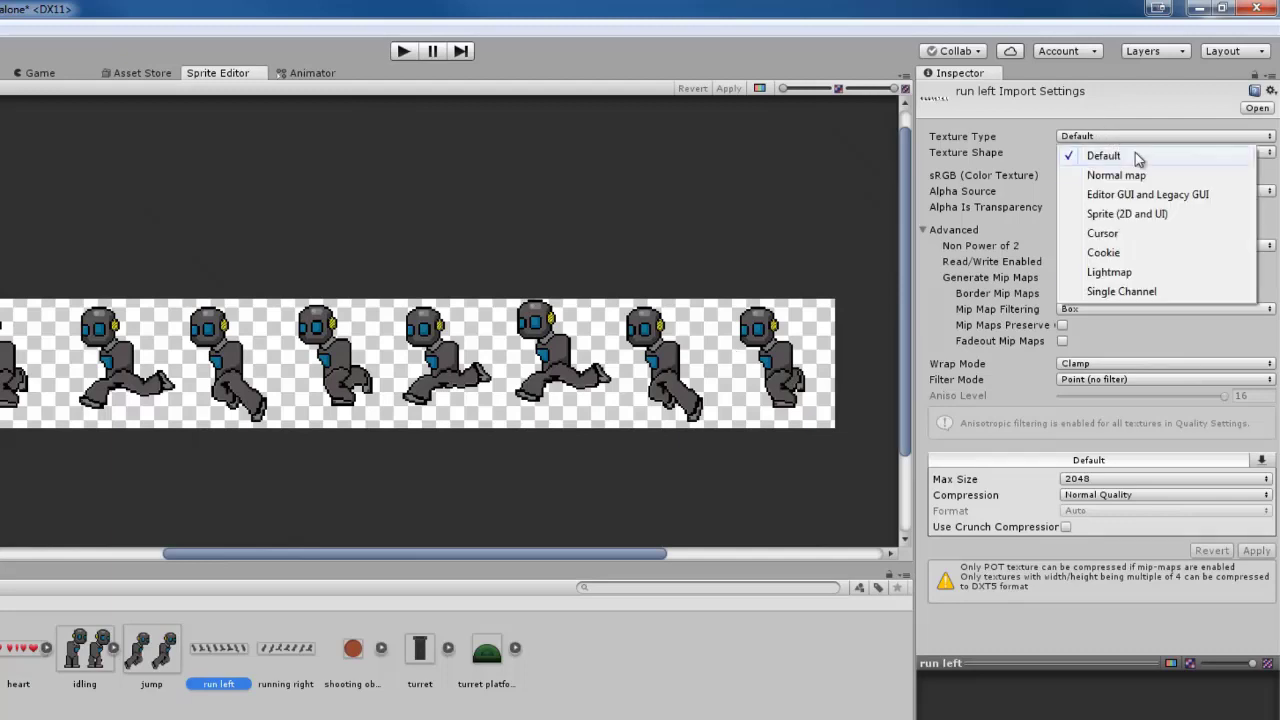
left_click(1165, 216)
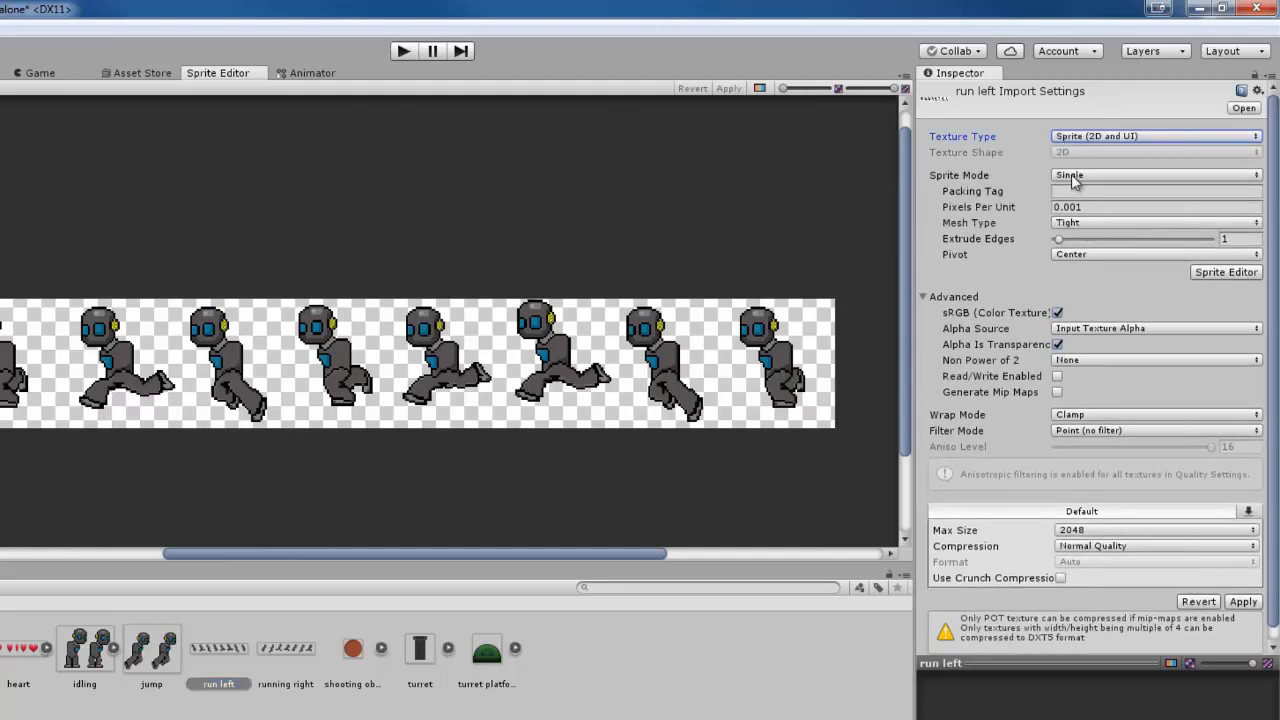
left_click(1073, 178)
left_click(1099, 214)
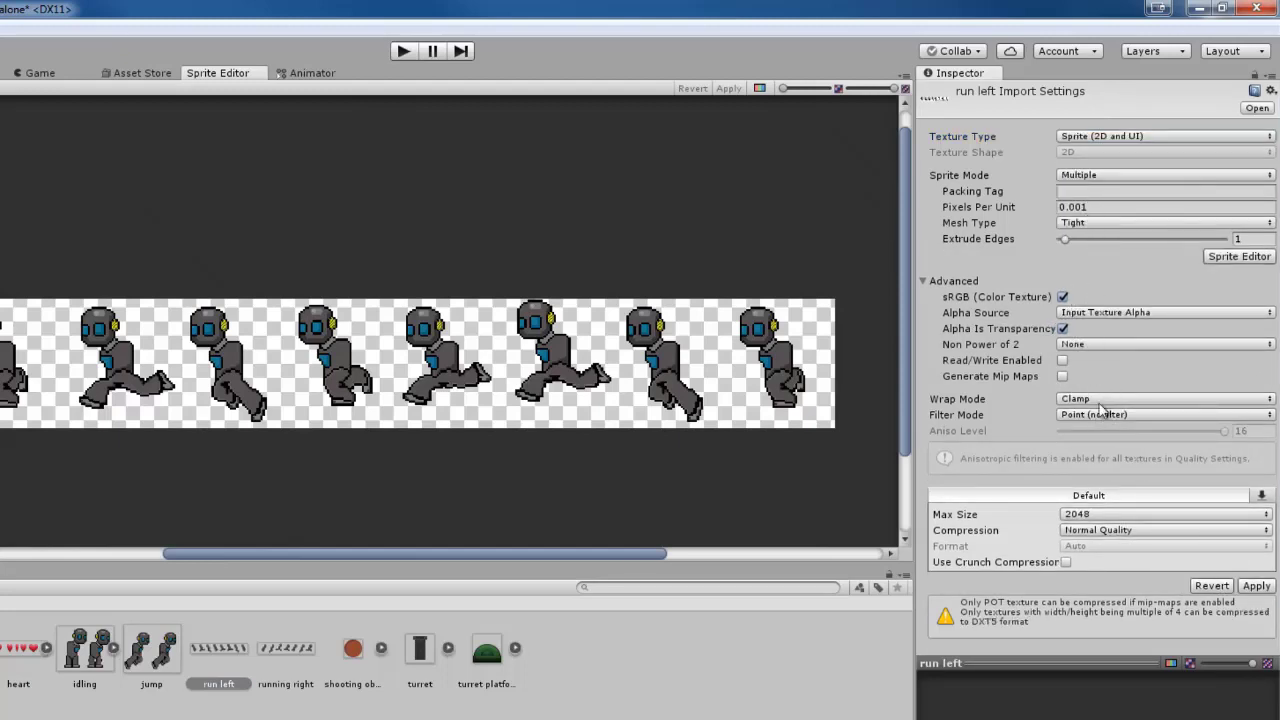
left_click(1256, 587)
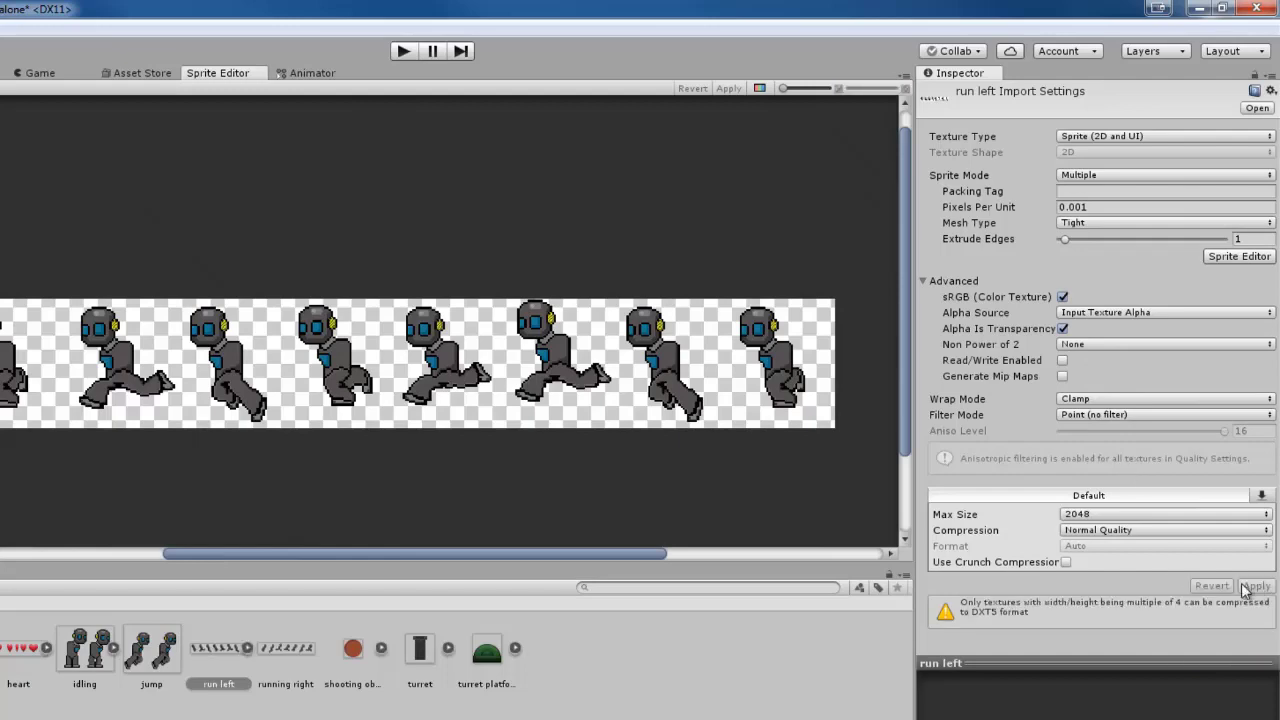
Load the run left sheet's slices and check the neck pivots of run left_0 and run left_1 up close
scroll(185, 438, "up", 8)
scroll(566, 323, "up", 5)
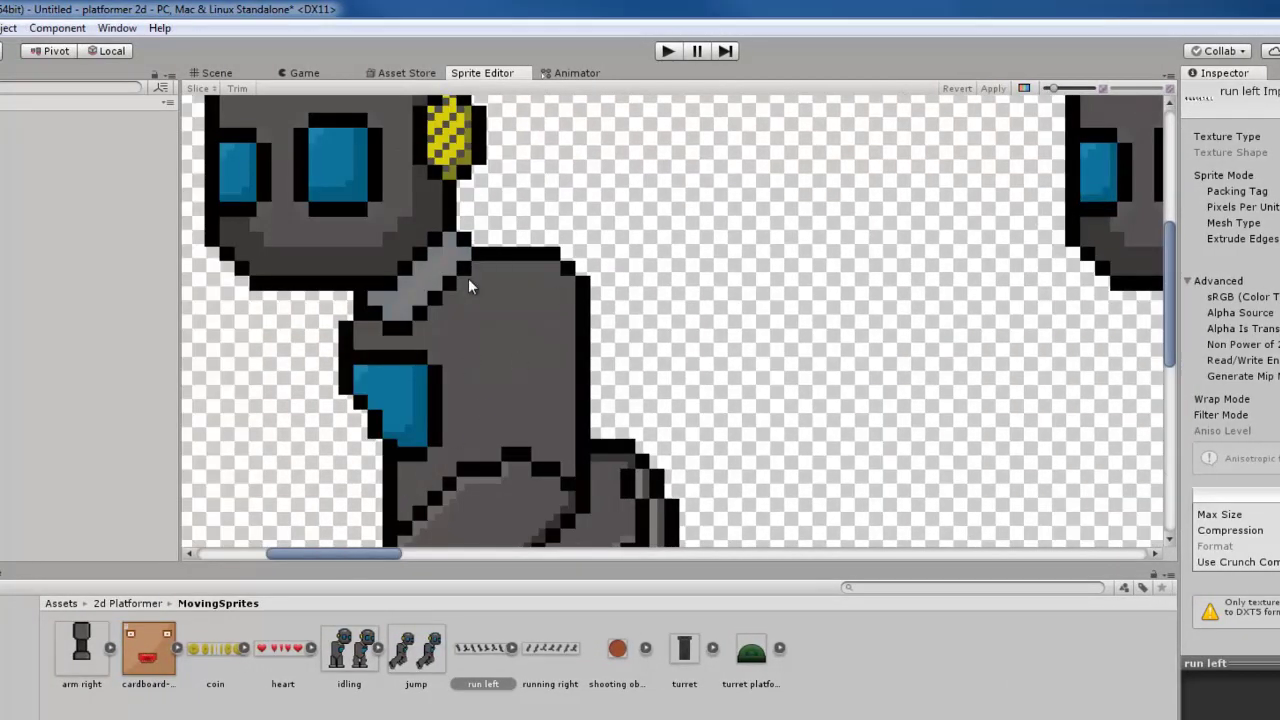
scroll(498, 350, "down", 5)
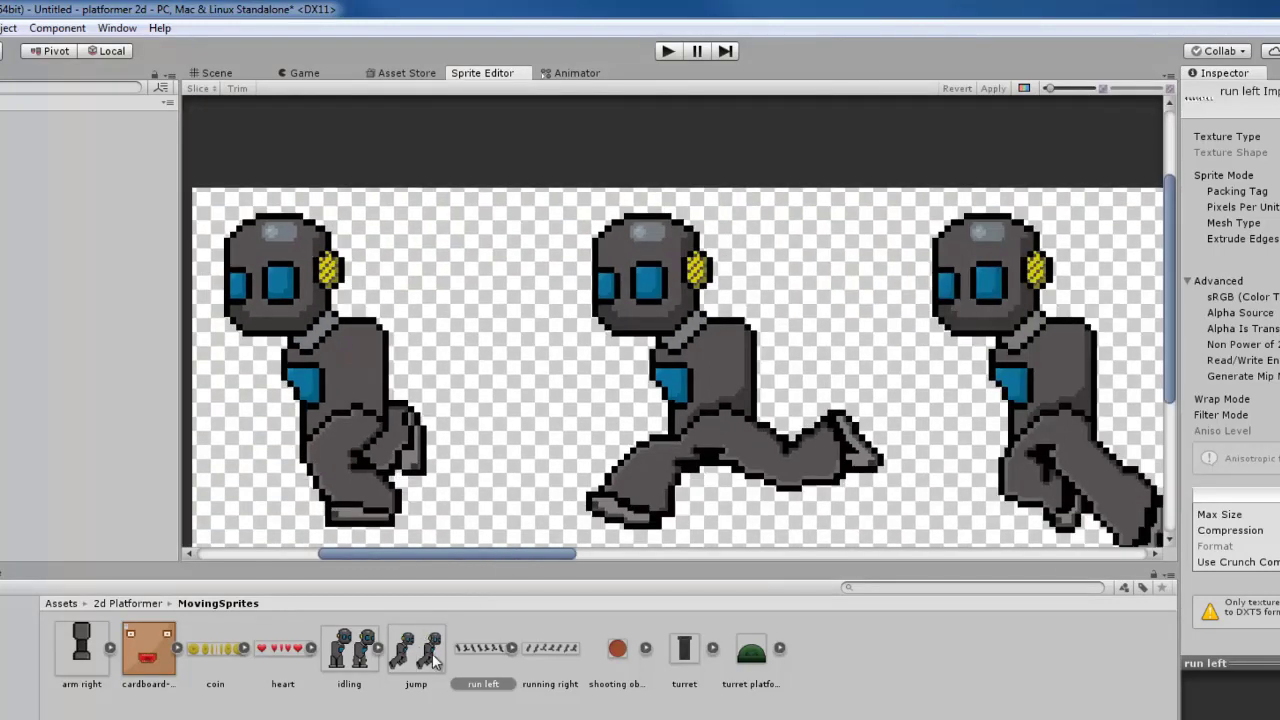
left_click(432, 655)
left_click(478, 648)
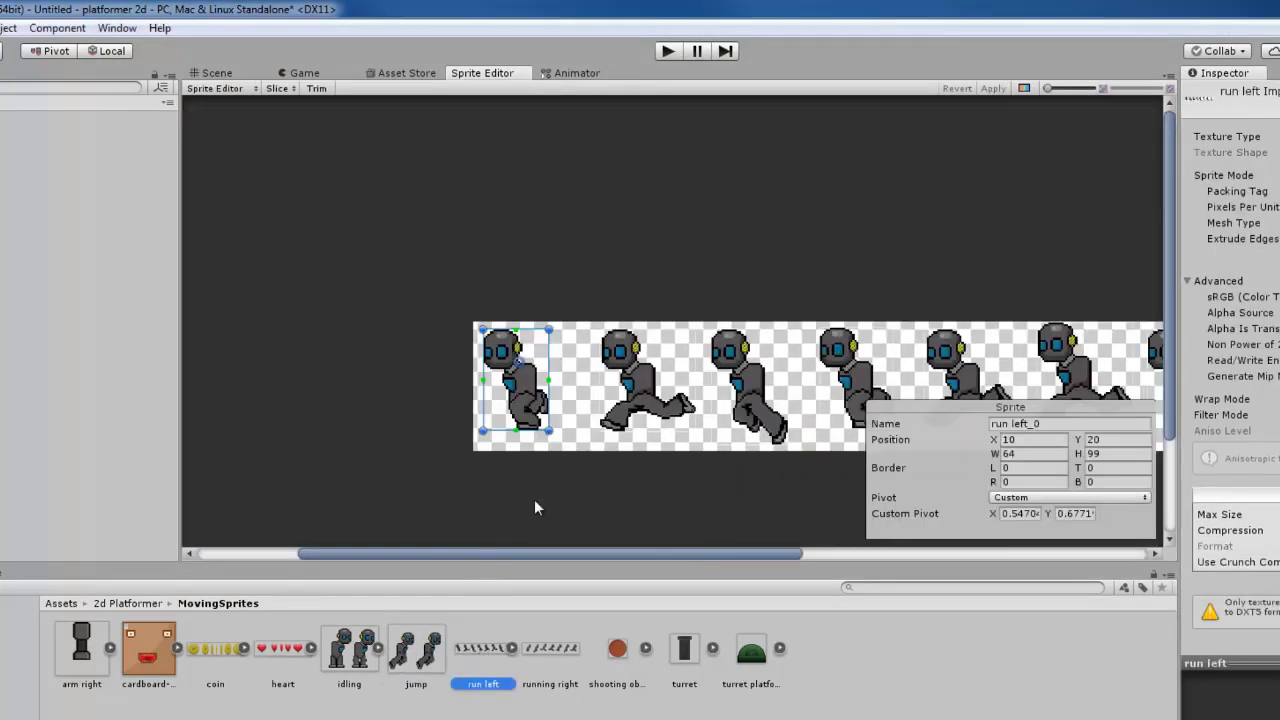
scroll(540, 471, "up", 5)
scroll(654, 307, "up", 3)
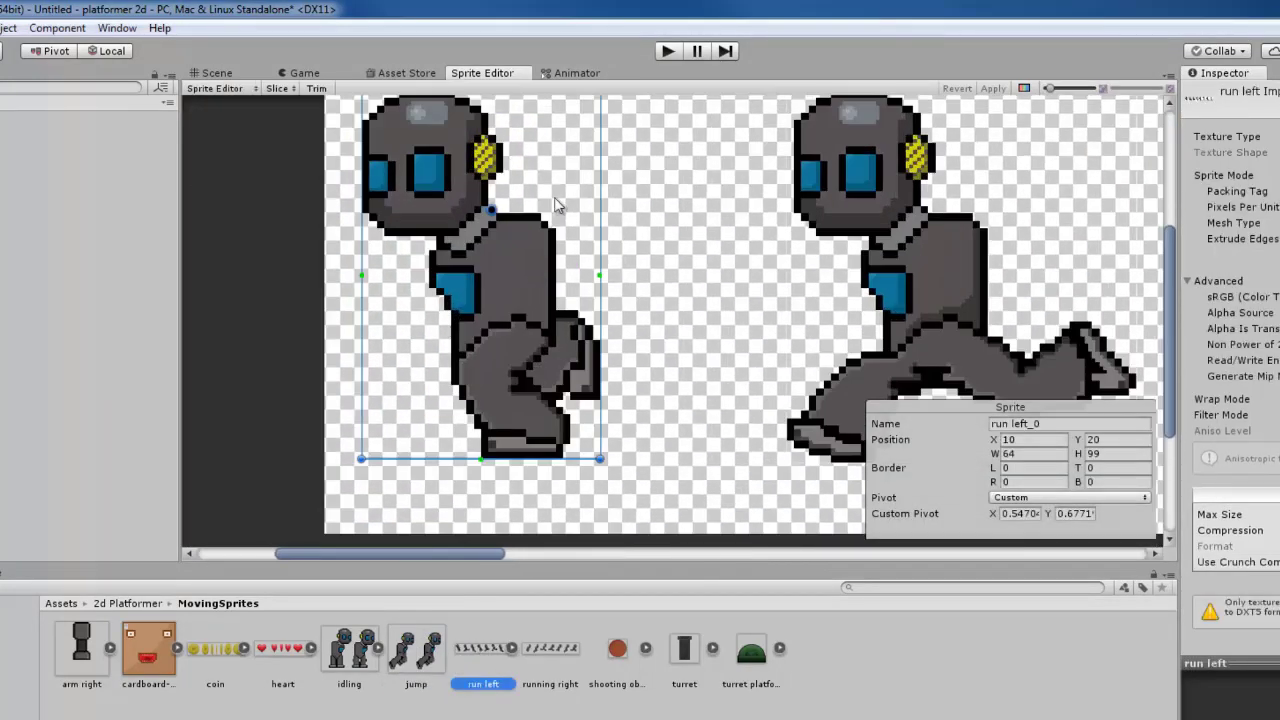
scroll(600, 200, "up", 6)
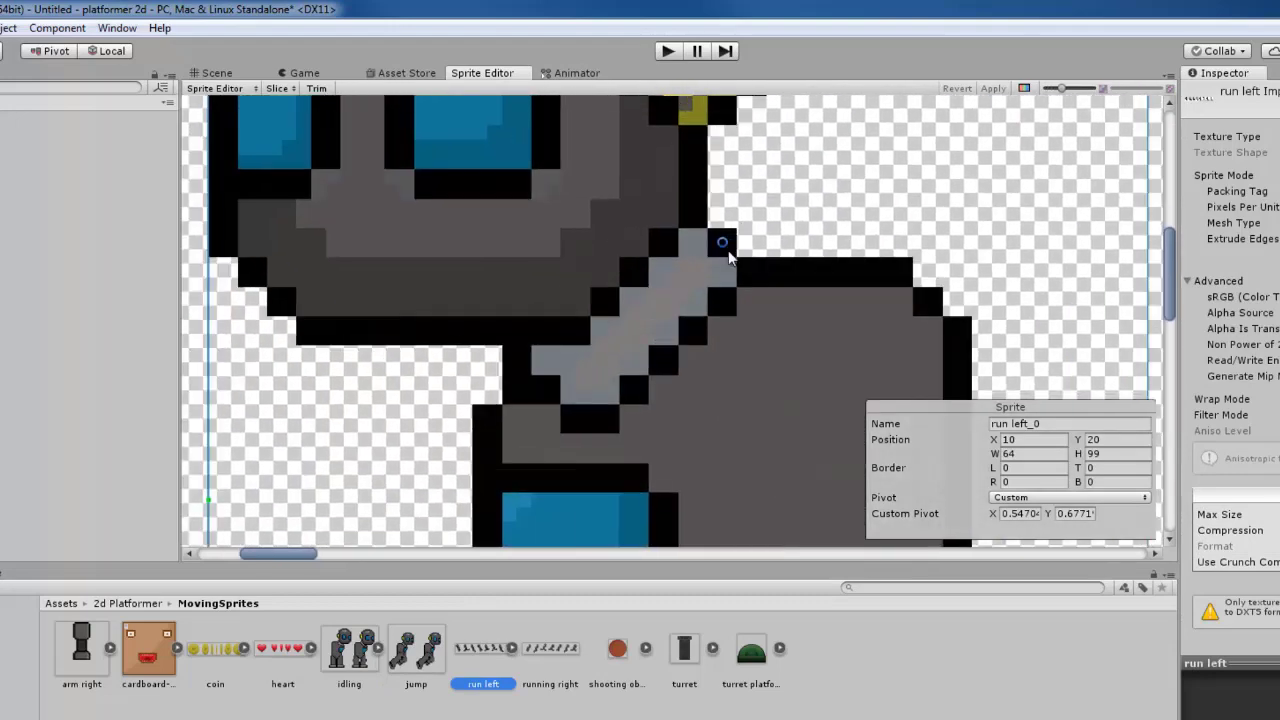
scroll(733, 253, "down", 10)
left_click(888, 272)
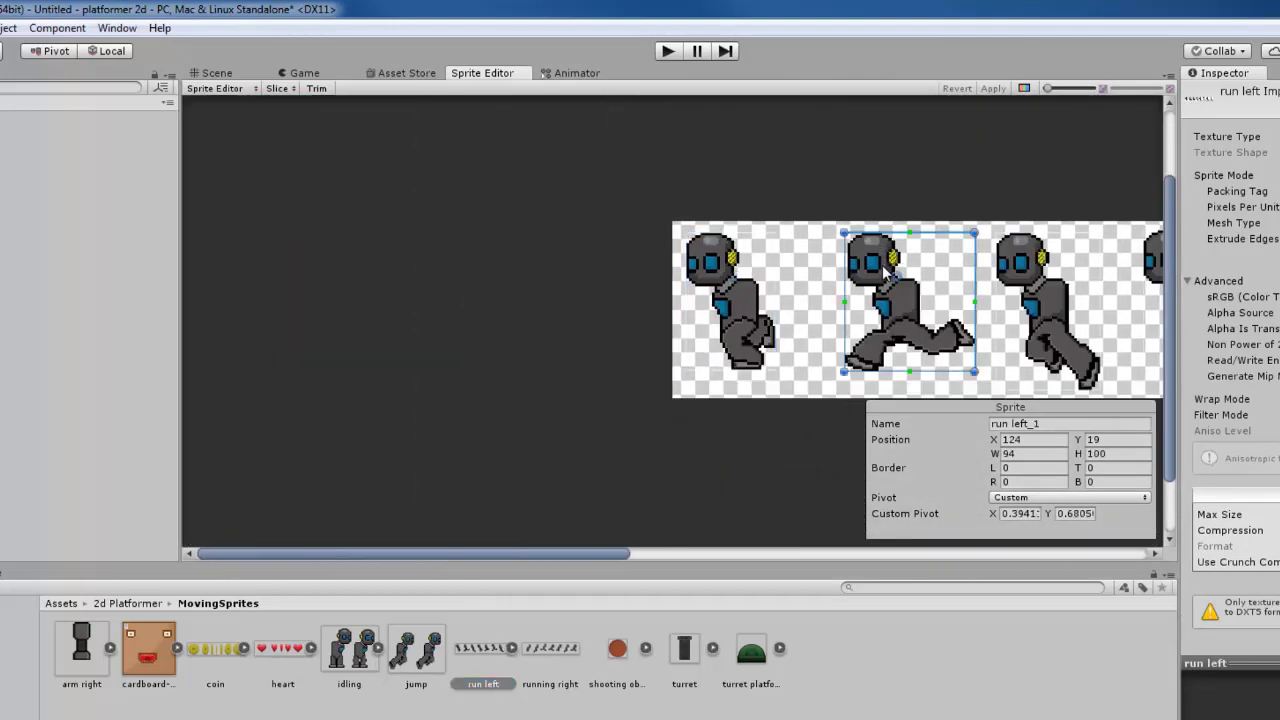
scroll(885, 272, "up", 10)
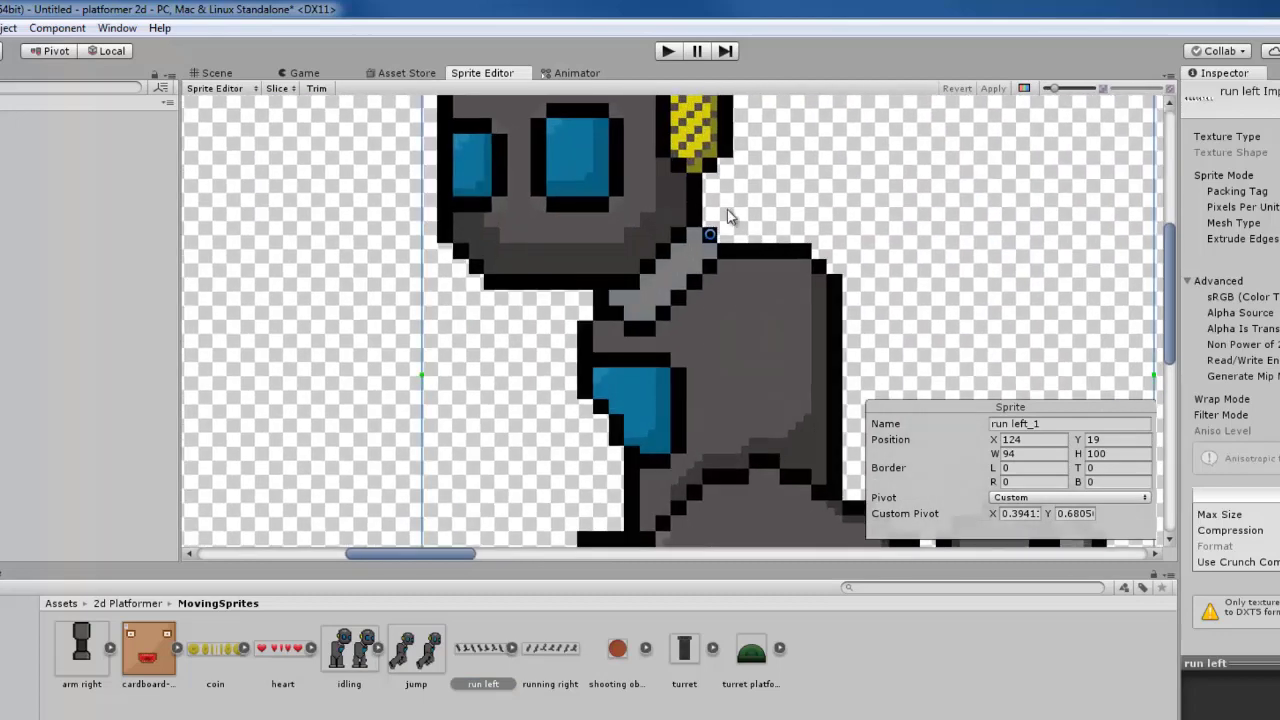
scroll(716, 213, "down", 10)
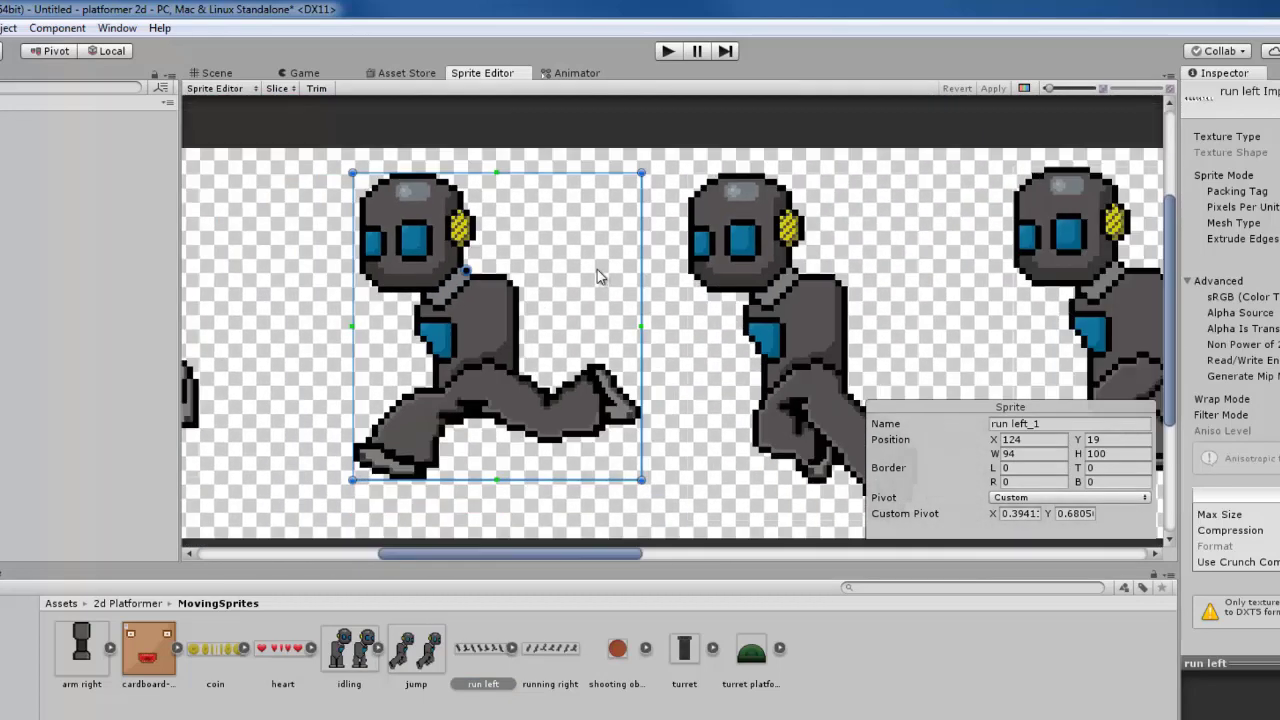
Check the pivot position at the neck of the run left_2 and run left_3 slices
scroll(600, 278, "down", 2)
left_click(718, 264)
scroll(740, 266, "up", 6)
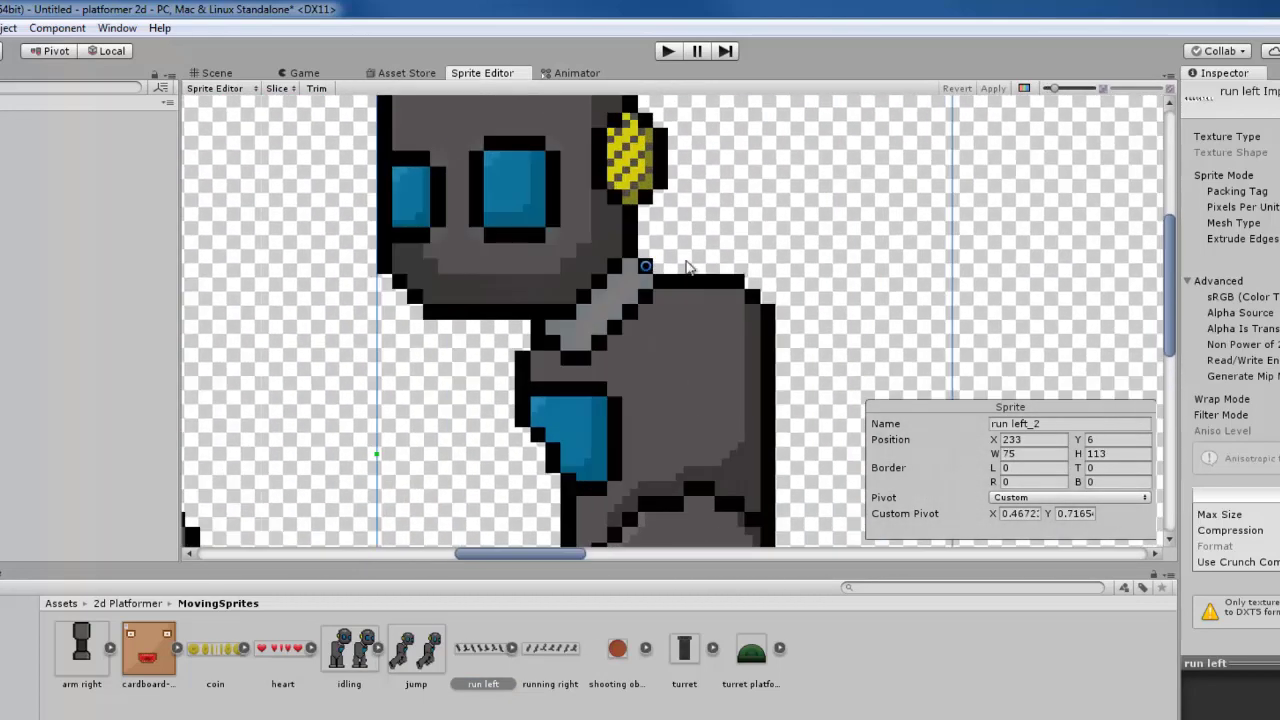
scroll(745, 268, "up", 8)
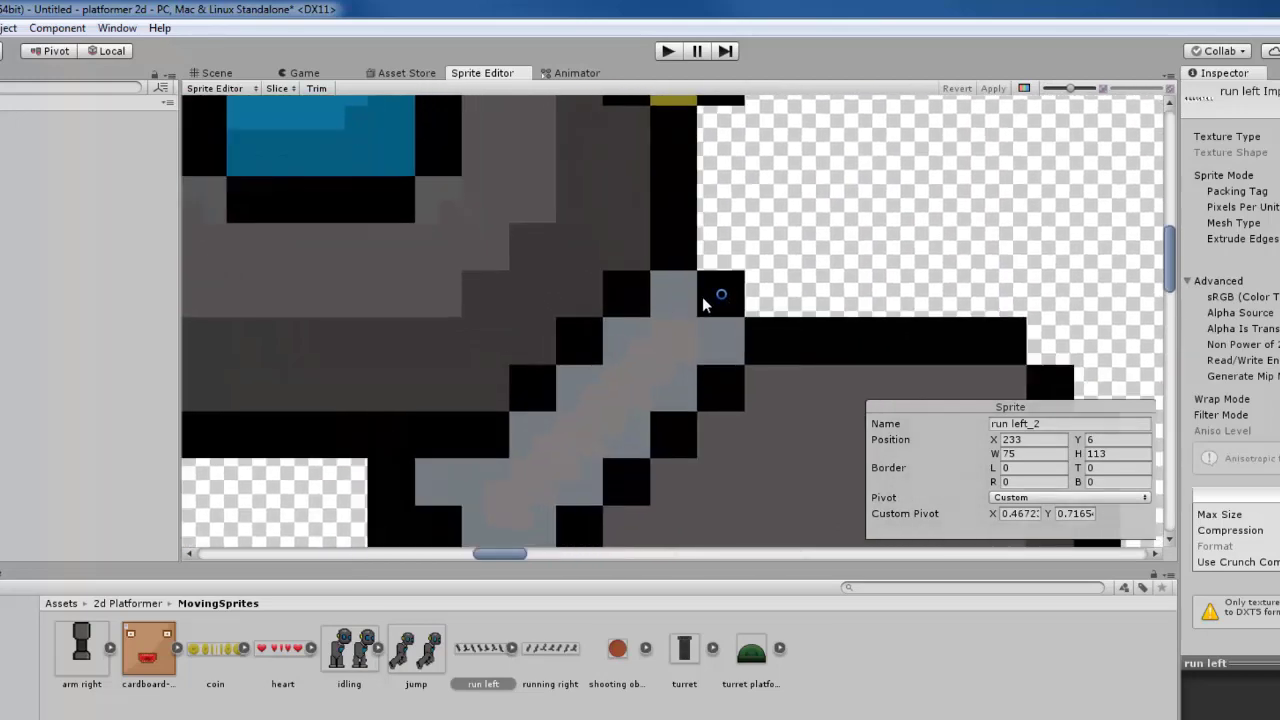
scroll(700, 303, "down", 12)
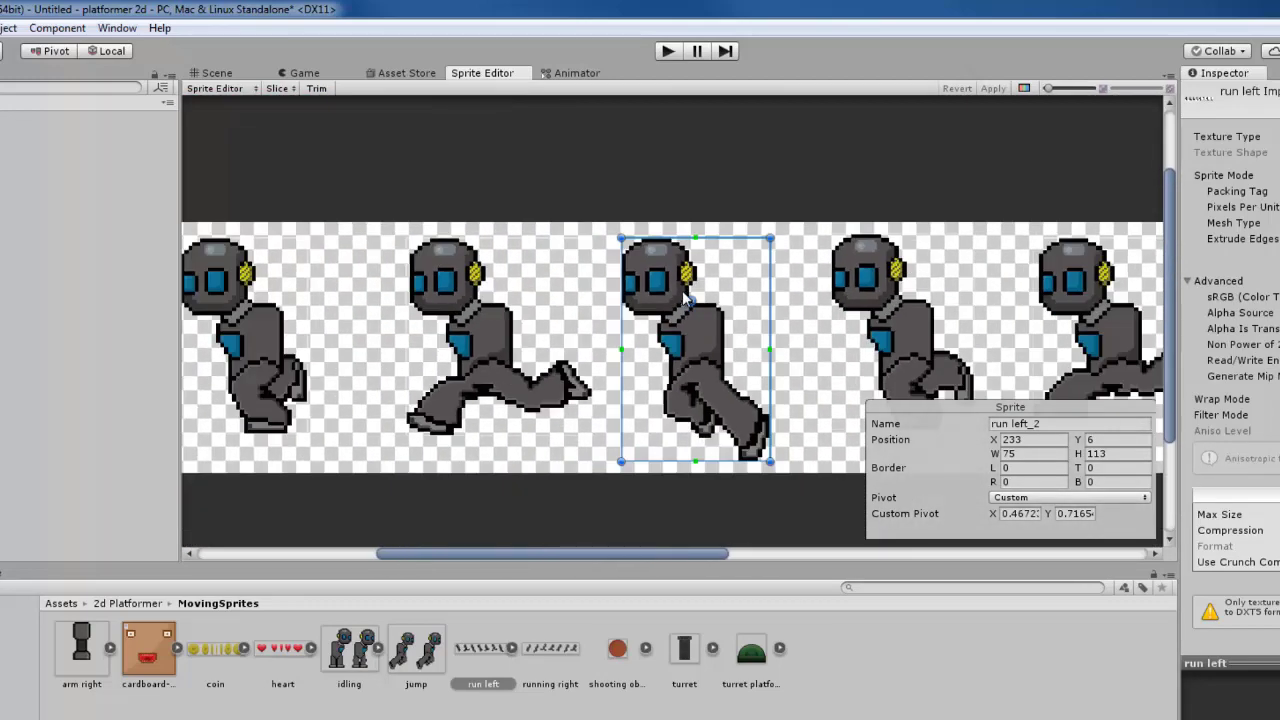
left_click(888, 306)
scroll(888, 306, "up", 10)
scroll(740, 306, "up", 10)
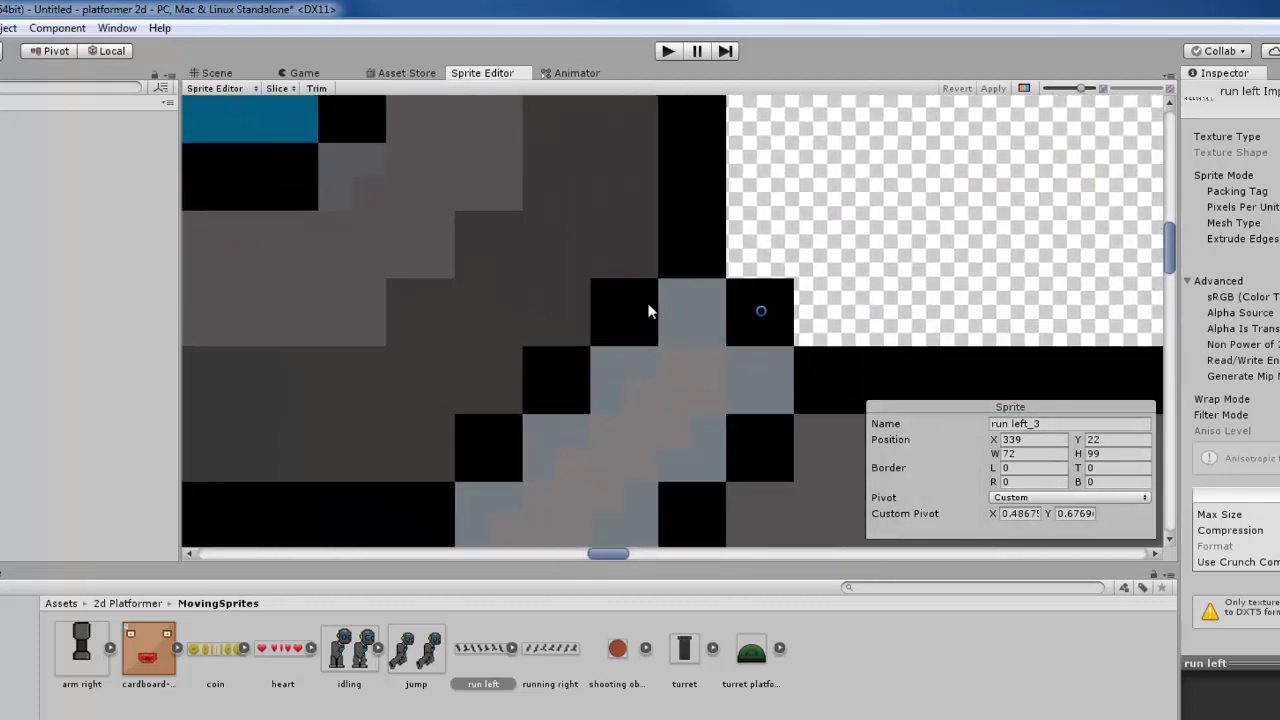
scroll(752, 312, "down", 10)
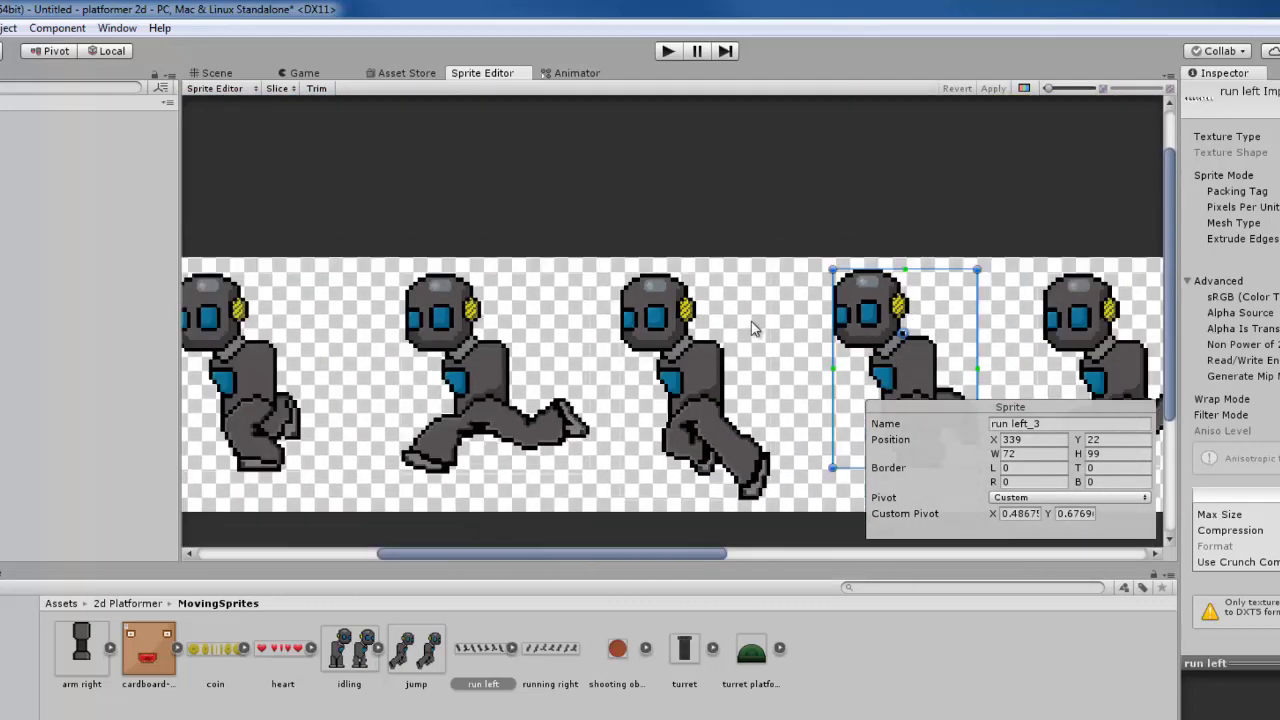
Examine where the pivots of the run left_4 and run left_5 slices sit on the neck
left_click(1000, 330)
scroll(829, 287, "up", 8)
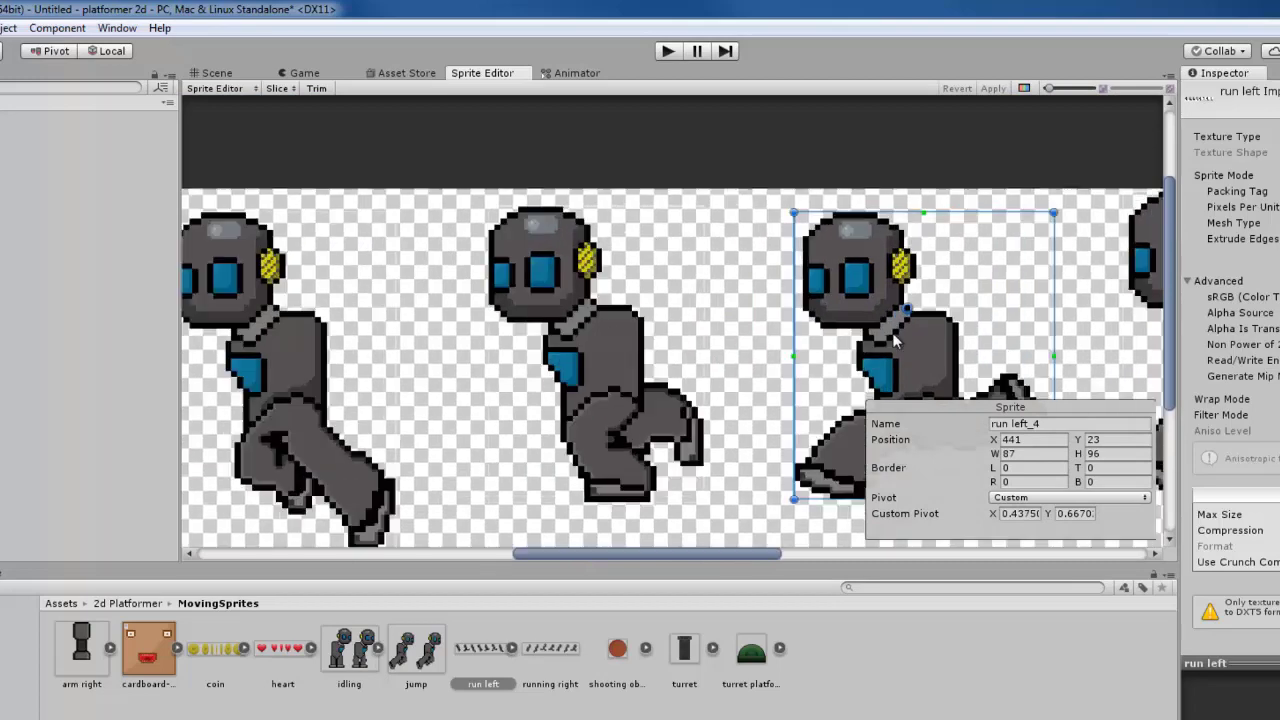
scroll(829, 287, "up", 10)
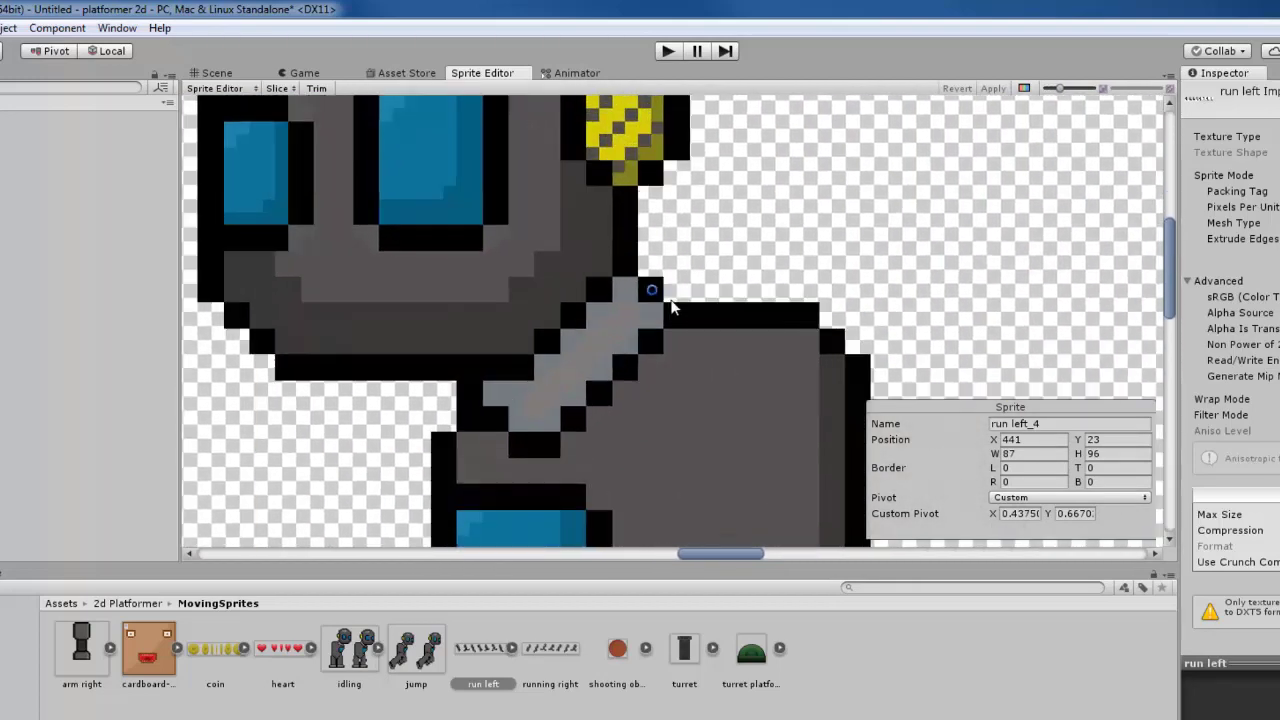
middle_click_drag(646, 283, 806, 306)
scroll(808, 318, "down", 4)
scroll(808, 320, "down", 5)
left_click_drag(703, 556, 929, 560)
left_click(644, 310)
scroll(640, 303, "up", 8)
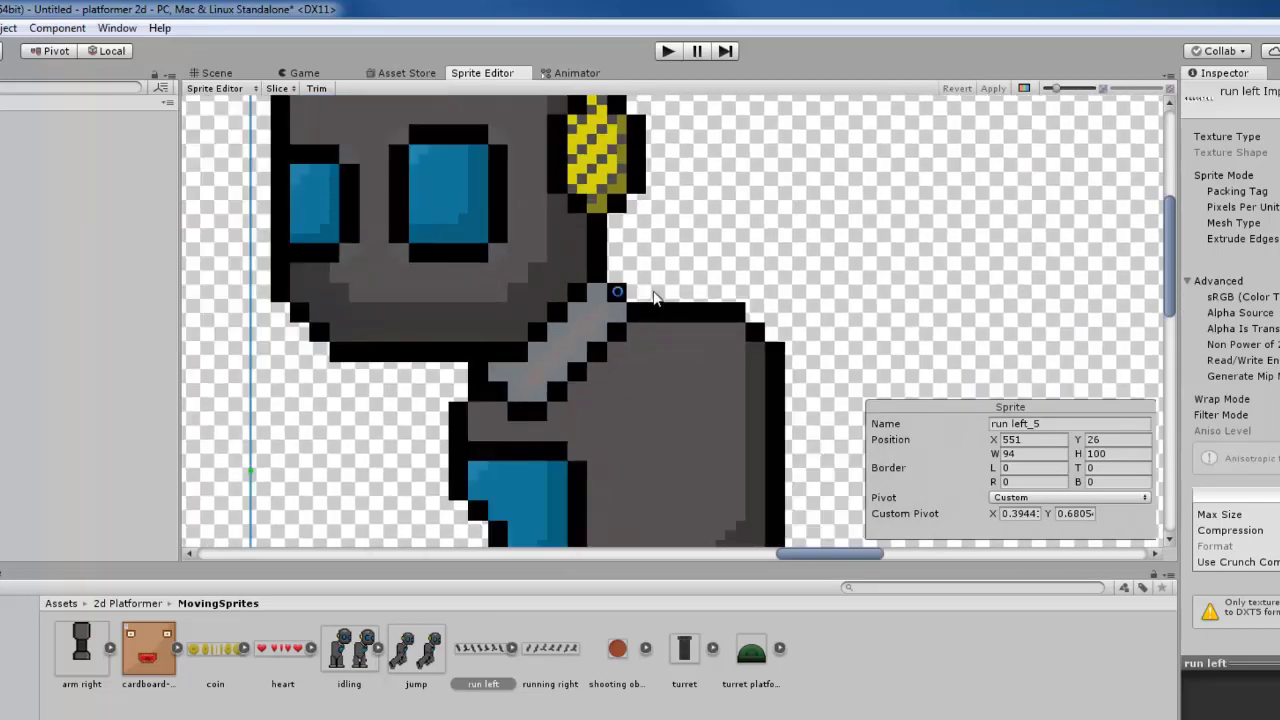
Inspect the pivot of the run left_6 slice up close at the back of the neck
scroll(655, 298, "down", 8)
left_click(851, 375)
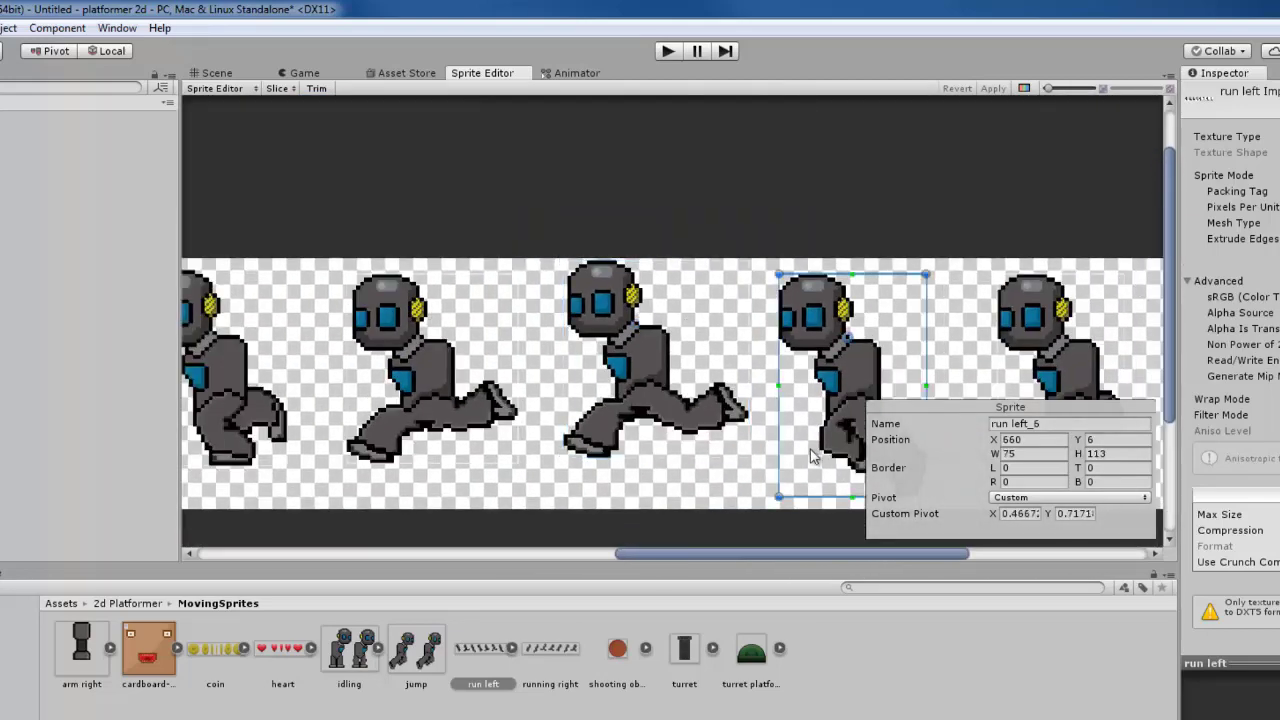
left_click_drag(793, 552, 829, 556)
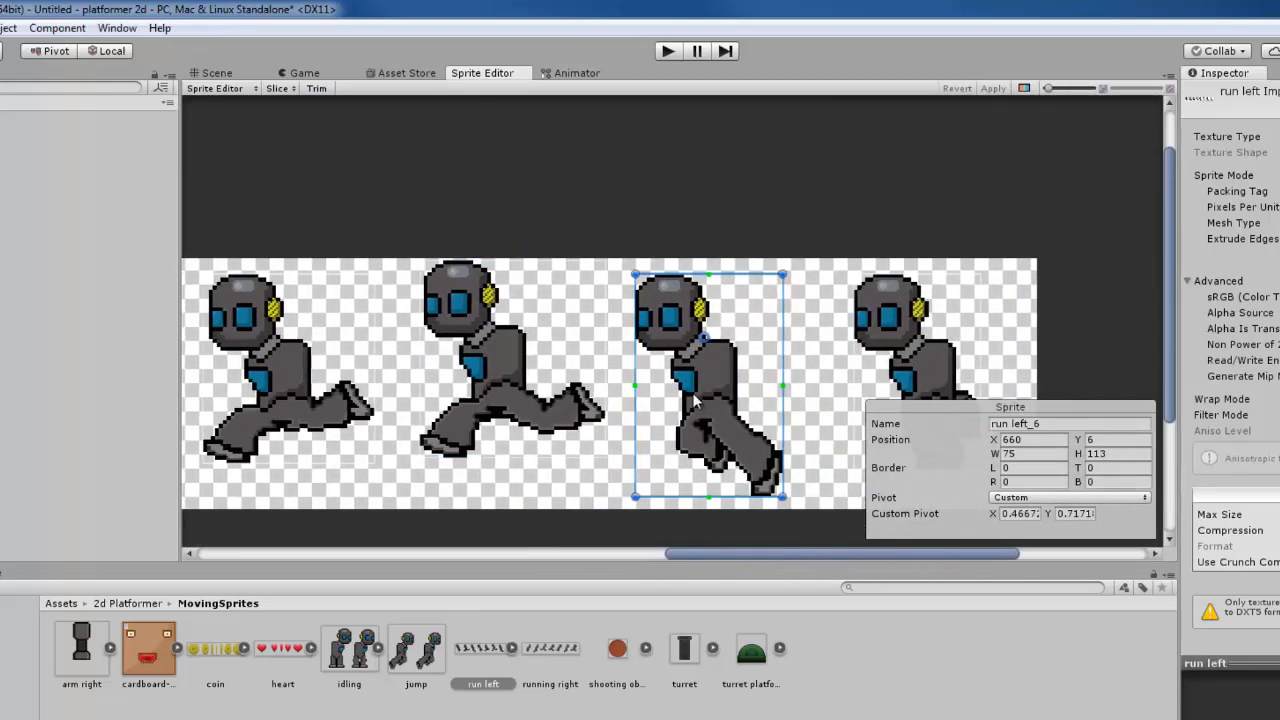
scroll(697, 343, "up", 3)
scroll(697, 343, "up", 8)
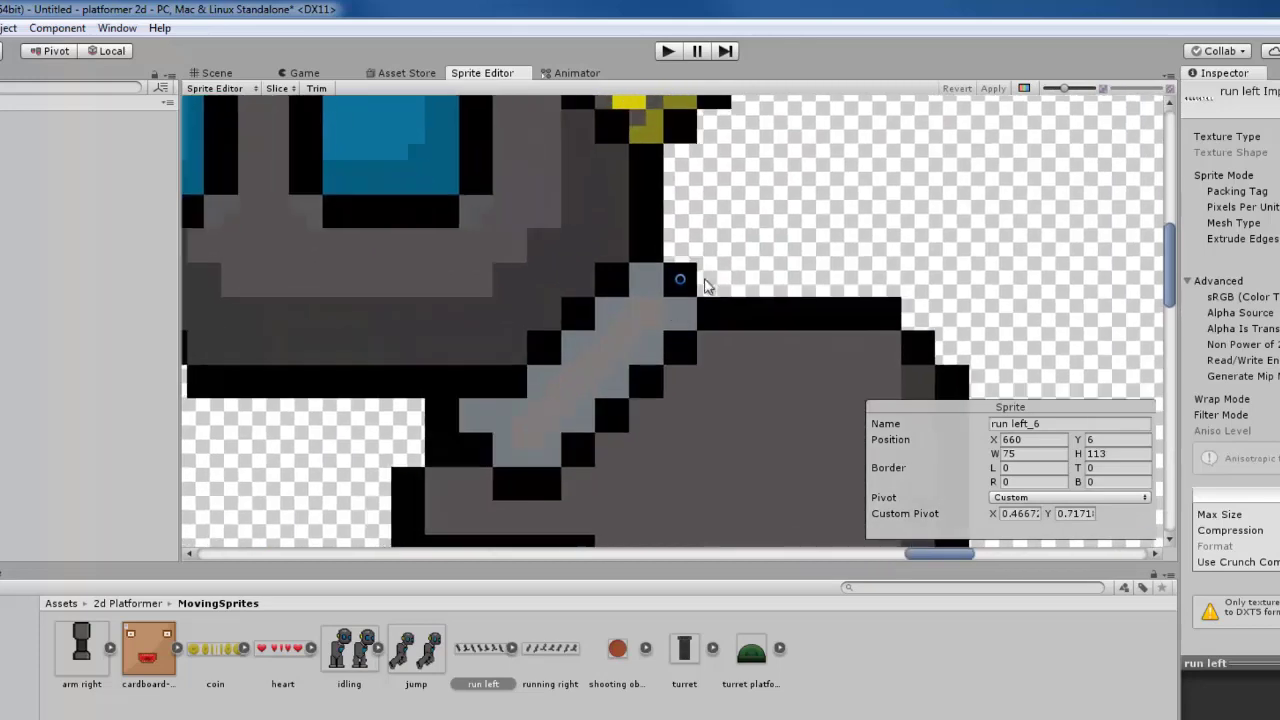
scroll(711, 276, "down", 8)
Inspect the neck pivot of the run left_7 slice and return to the overview of the whole sheet
left_click_drag(816, 551, 920, 560)
left_click(787, 377)
scroll(814, 277, "up", 6)
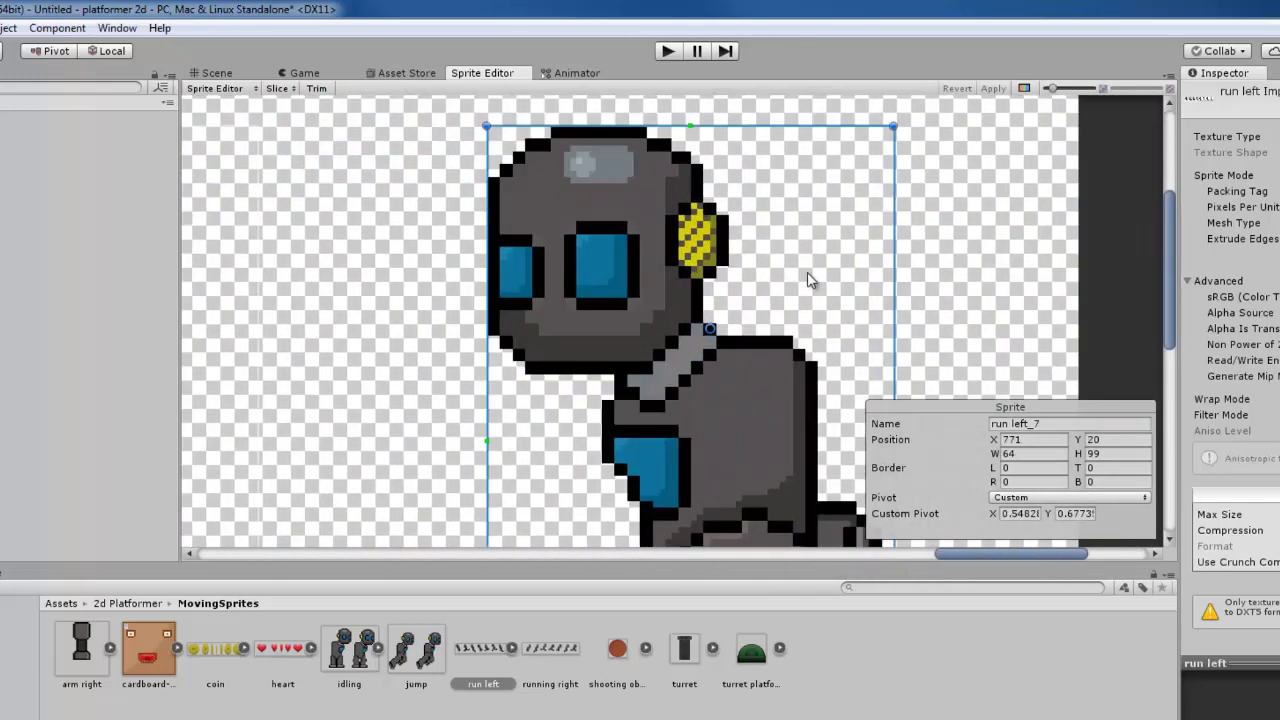
scroll(566, 282, "up", 3)
scroll(594, 334, "down", 3)
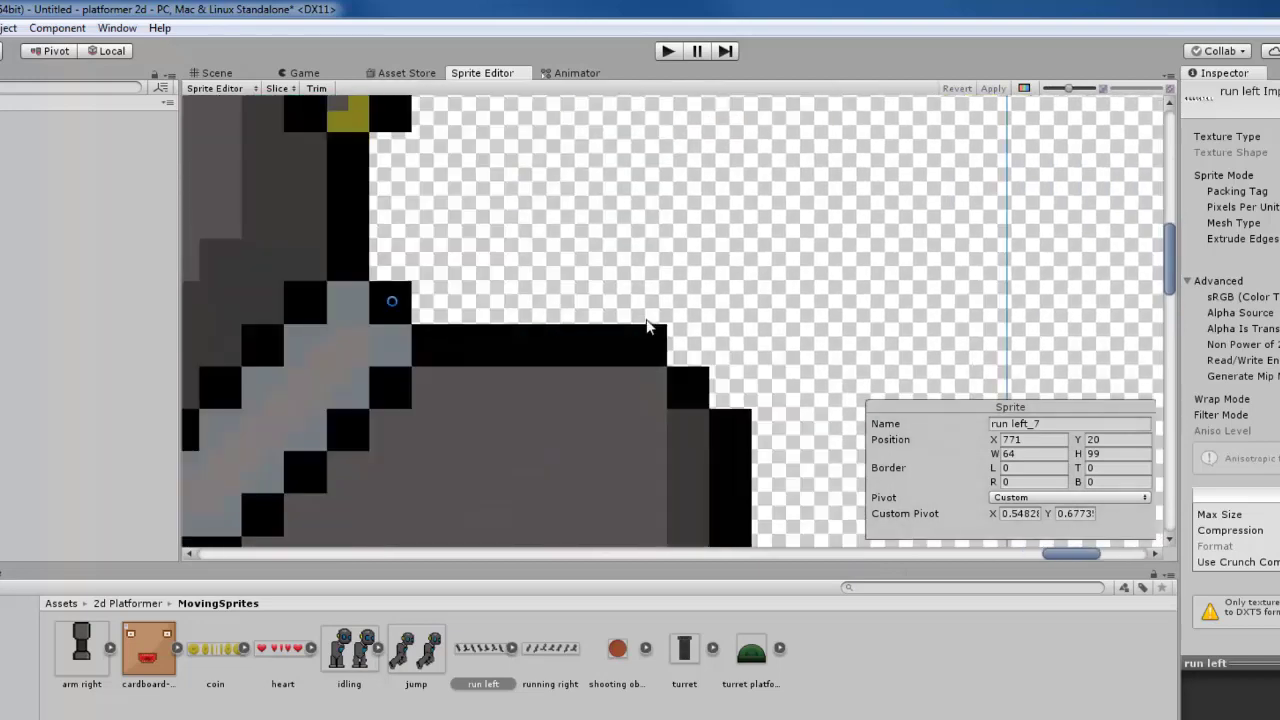
scroll(469, 312, "down", 4)
scroll(469, 312, "down", 6)
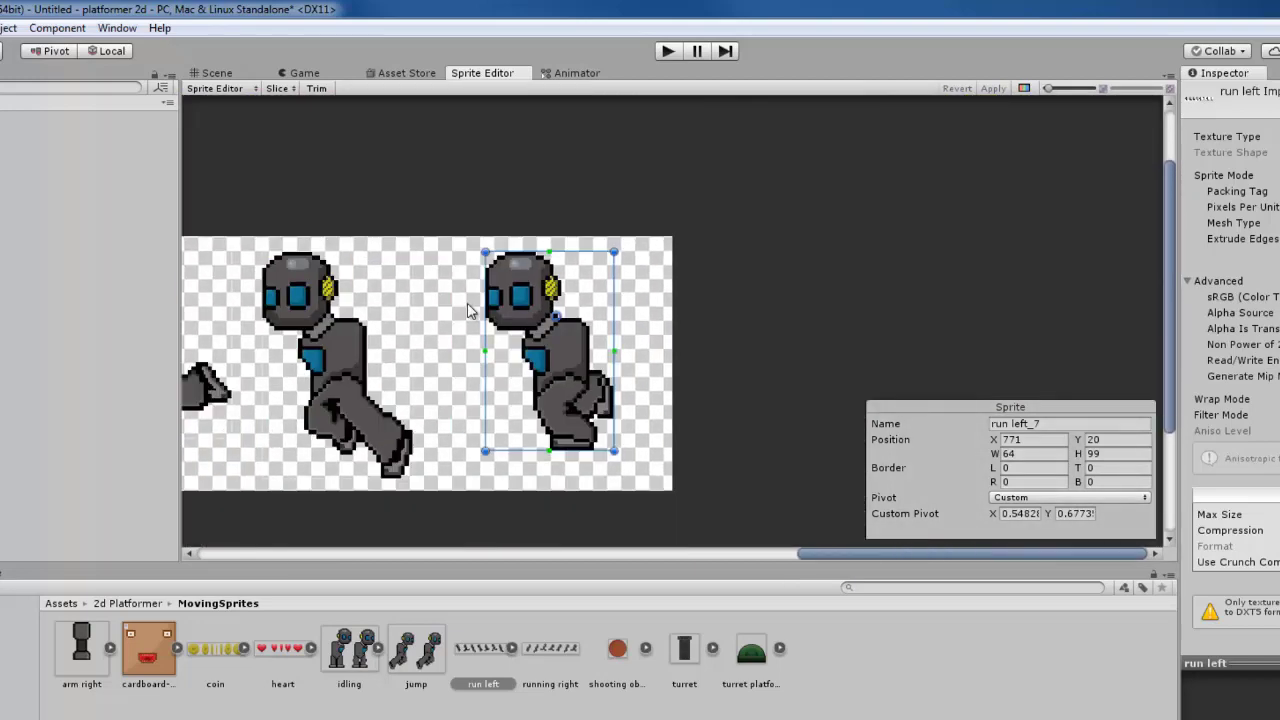
left_click_drag(612, 555, 390, 553)
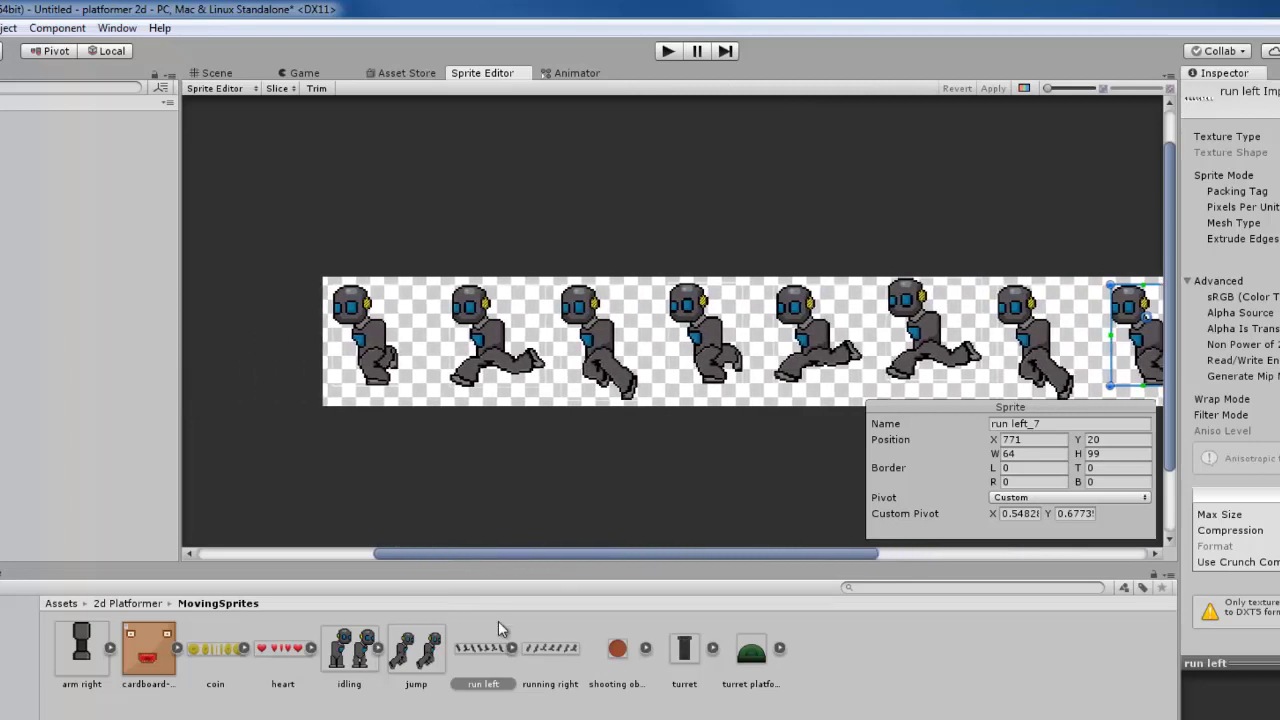
Set the running right image to Sprite (2D and UI) with Multiple sprite mode and apply its import settings
mouse_move(532, 645)
left_mouse_down()
mouse_move(622, 271)
mouse_move(690, 277)
mouse_move(533, 635)
left_mouse_up()
left_click(542, 652)
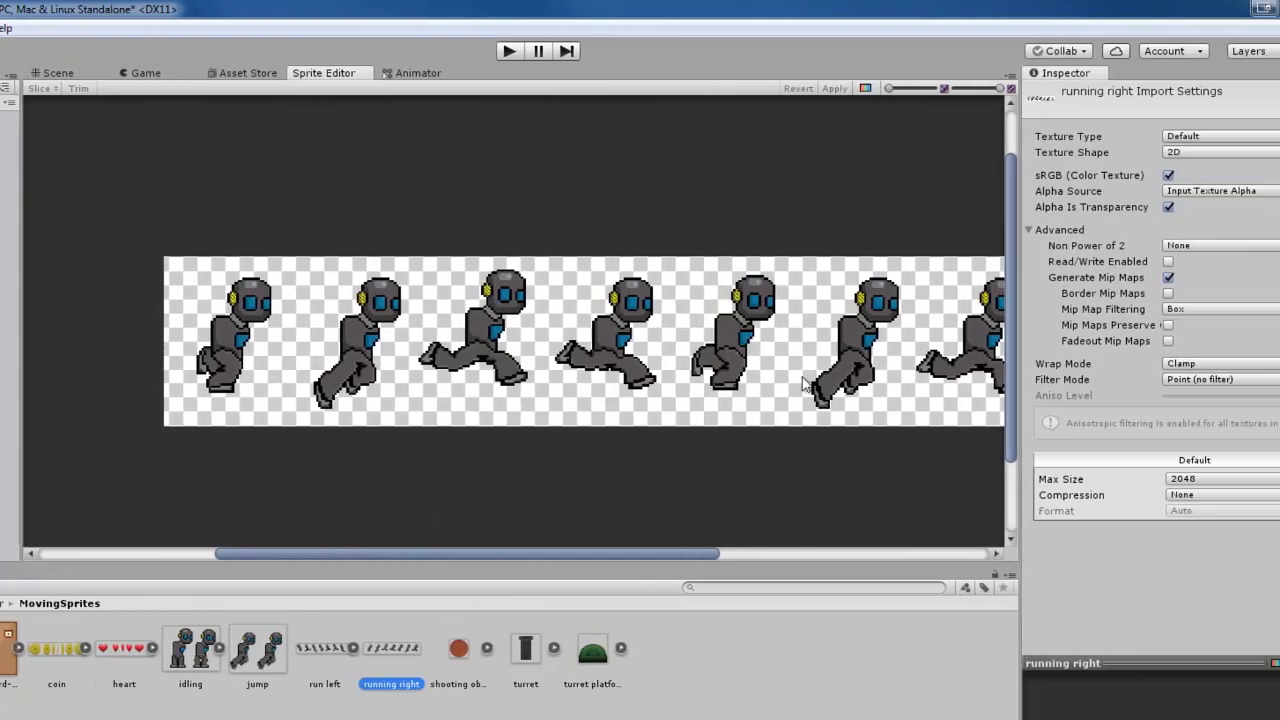
left_click(1101, 138)
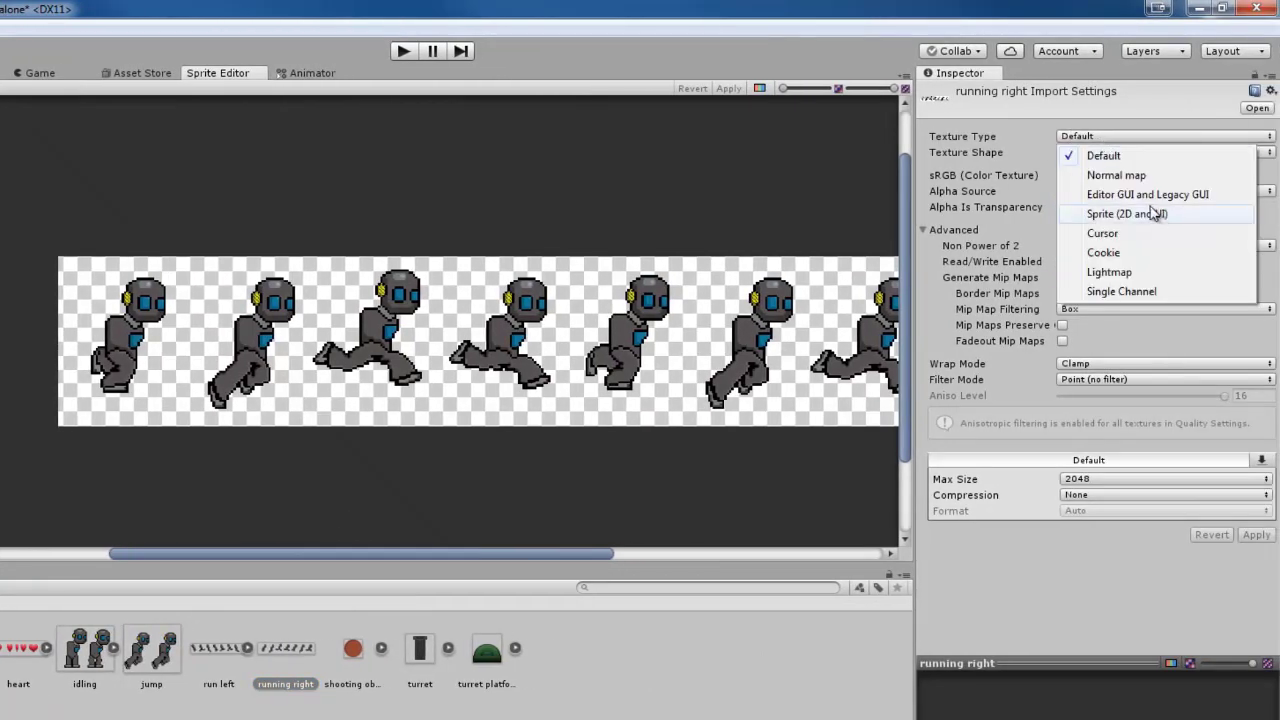
left_click(1146, 218)
left_click(1073, 177)
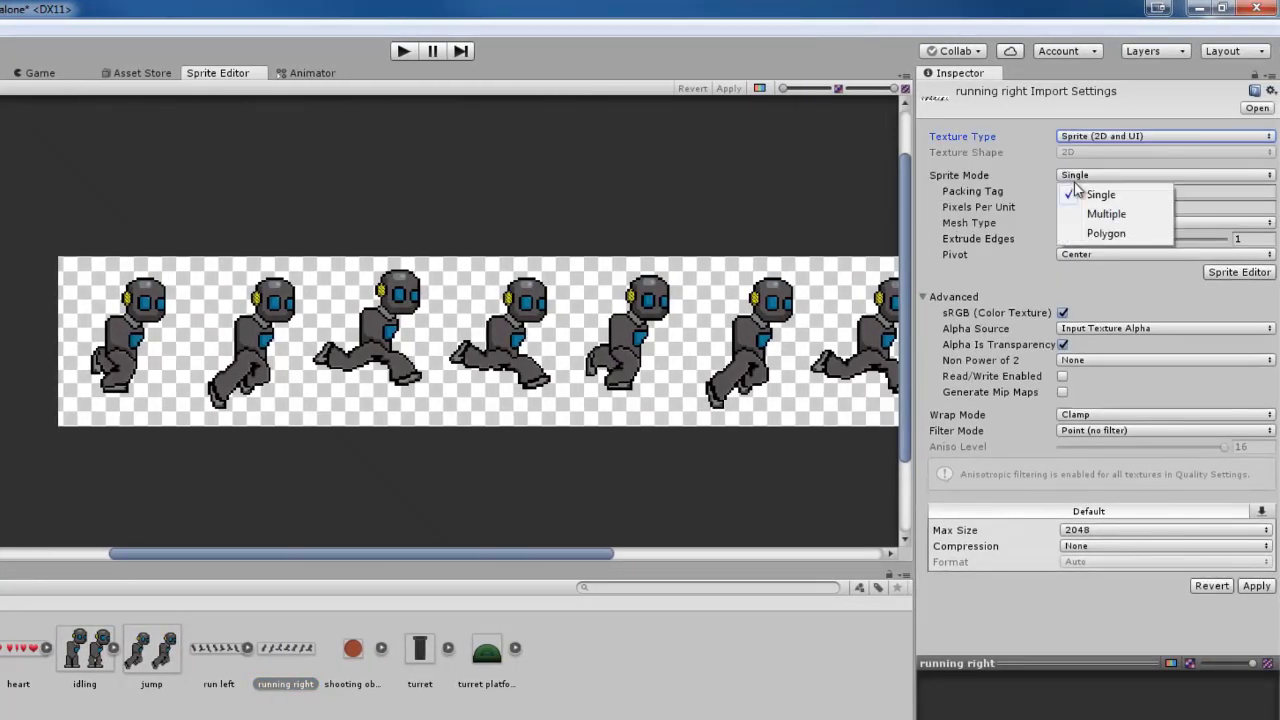
left_click(1106, 214)
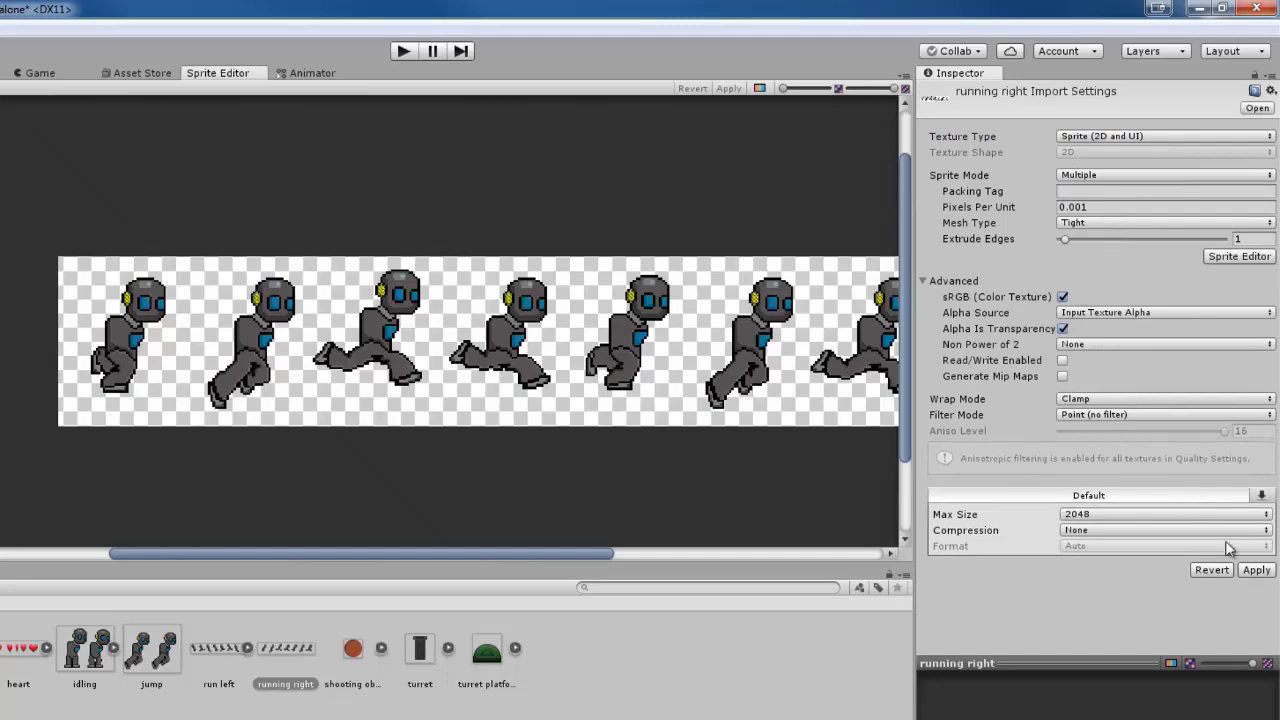
left_click(1256, 570)
Compare the neck pivot positions of the running_0 and running_1 slices up close
left_click(128, 340)
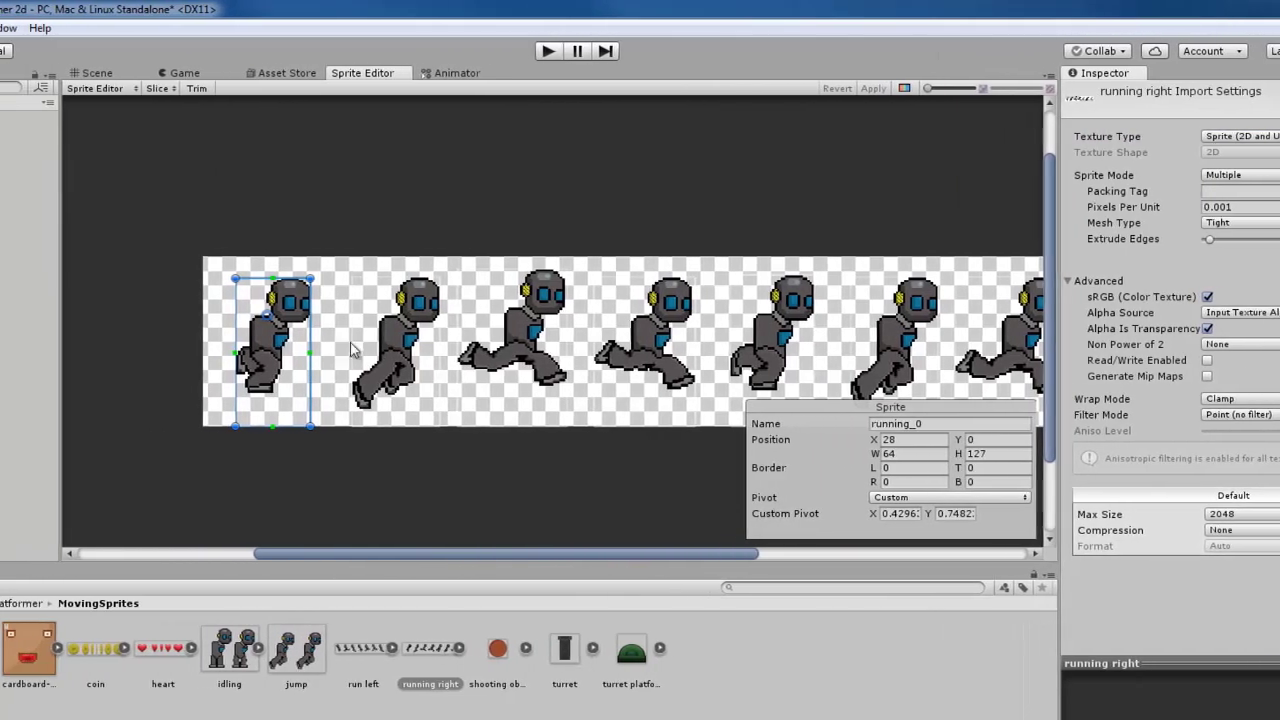
left_click(370, 345)
scroll(386, 340, "up", 2)
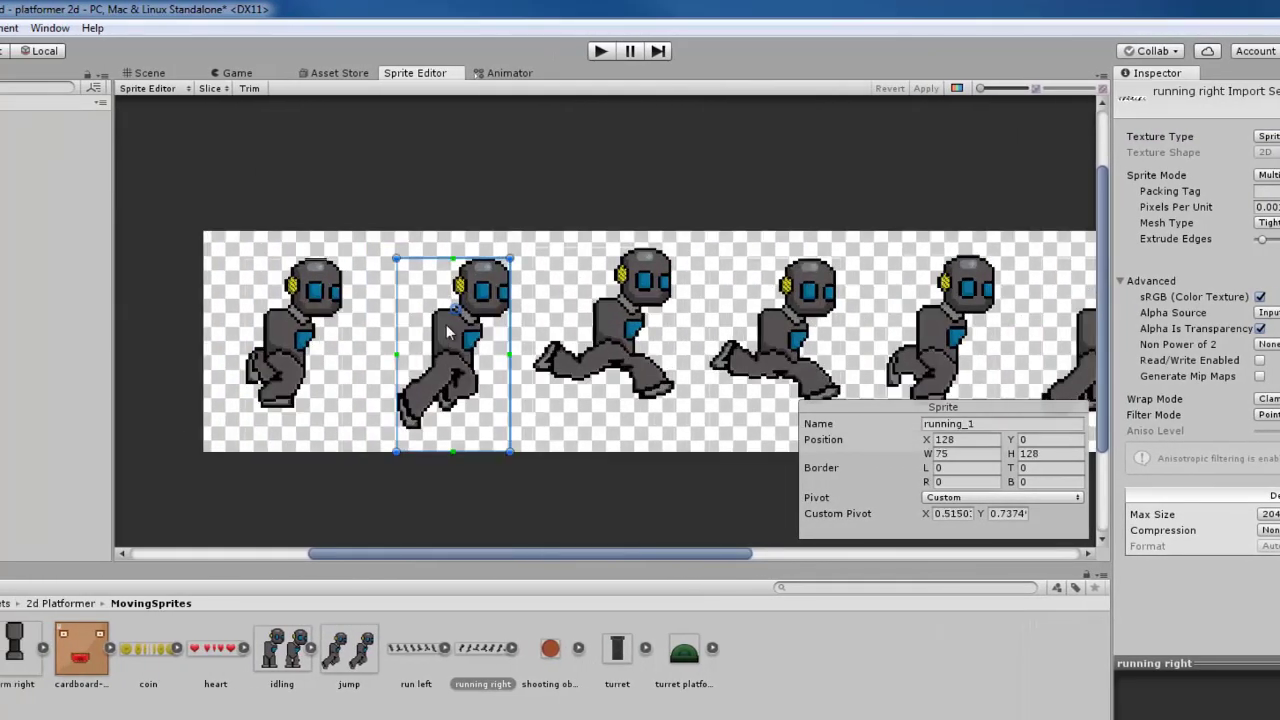
scroll(445, 338, "up", 4)
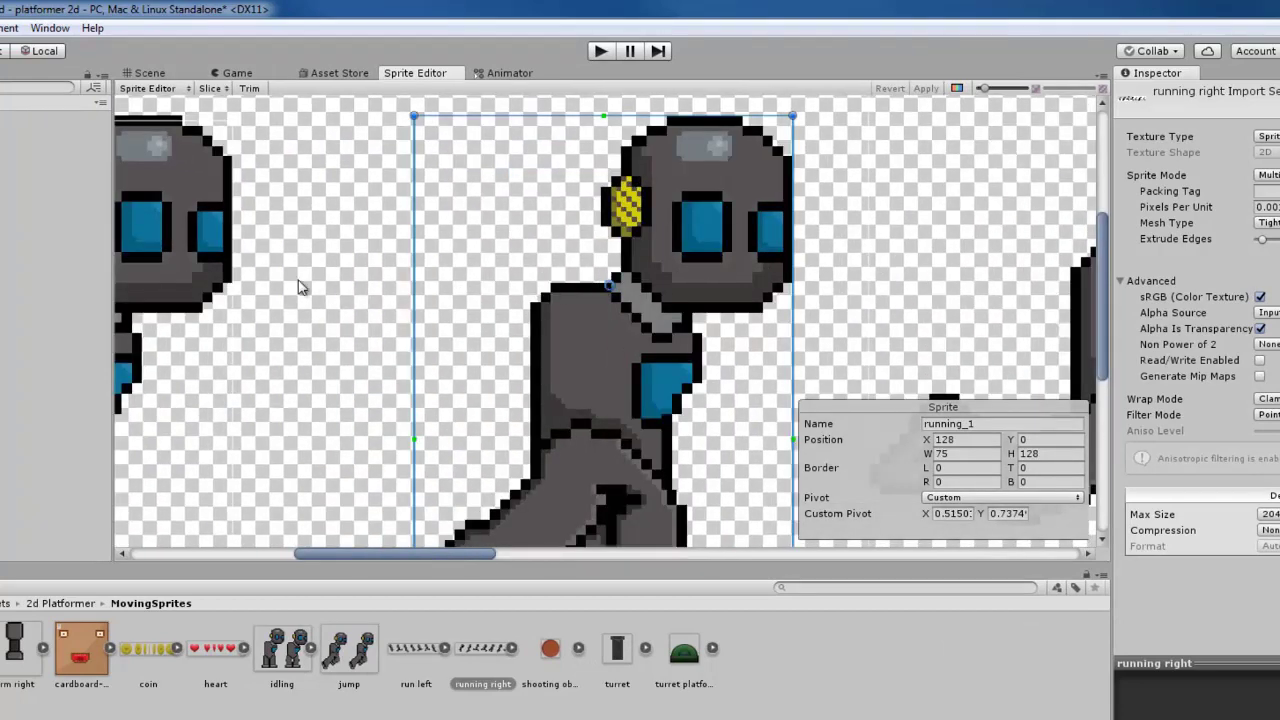
left_click(370, 250)
left_click(203, 300)
left_click_drag(447, 561, 388, 505)
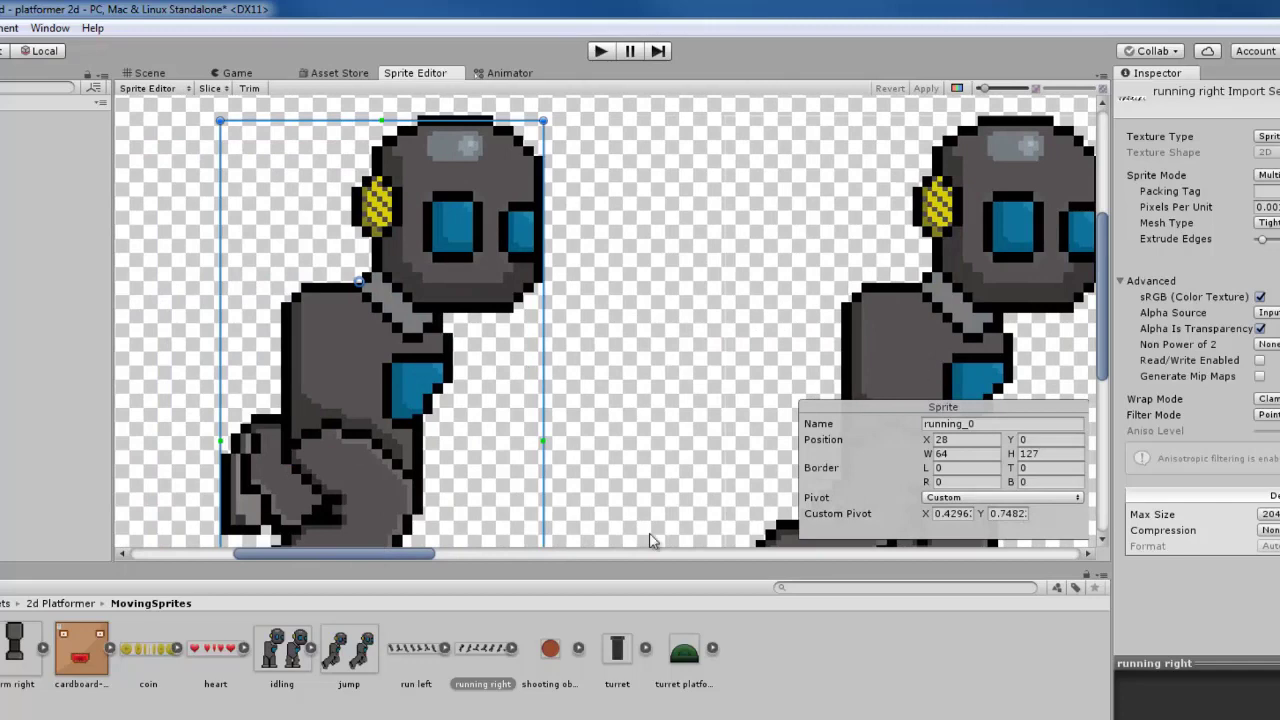
left_click_drag(412, 554, 534, 555)
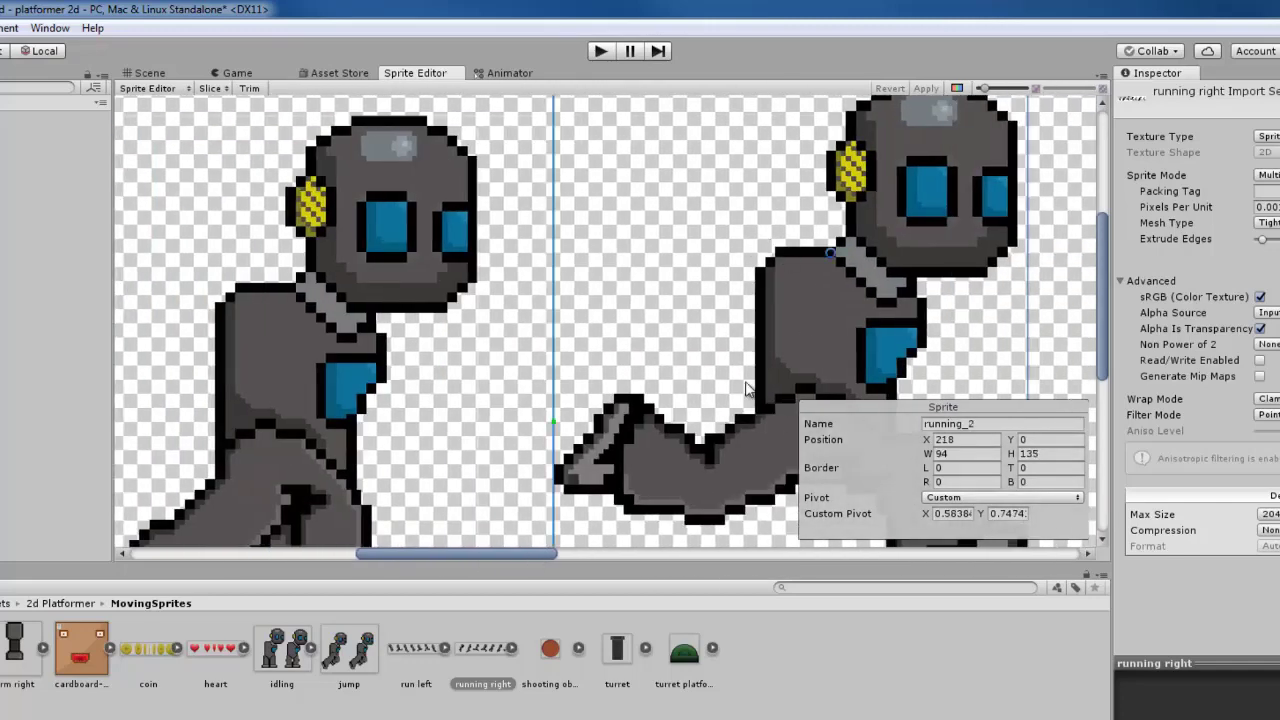
Check where the pivots sit on the remaining running right slices, from running_2 through running_6
left_click(356, 372)
left_click(843, 316)
left_click_drag(539, 559, 918, 556)
left_click(640, 341)
left_click(686, 328)
left_click(731, 236)
left_click(862, 352)
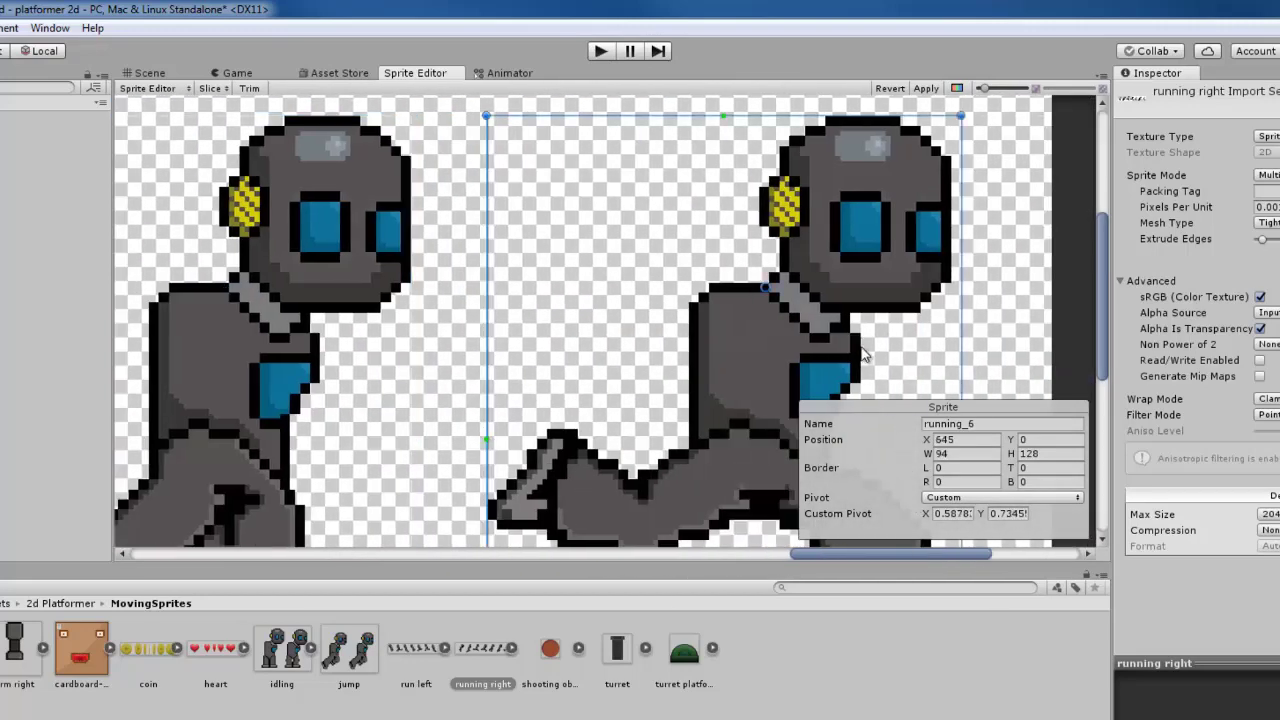
Move the running_0 slice's pivot onto the black corner pixel behind the neck, at about X 0.452, Y 0.755
left_click_drag(838, 554, 220, 520)
scroll(400, 410, "up", 1)
left_click(549, 267)
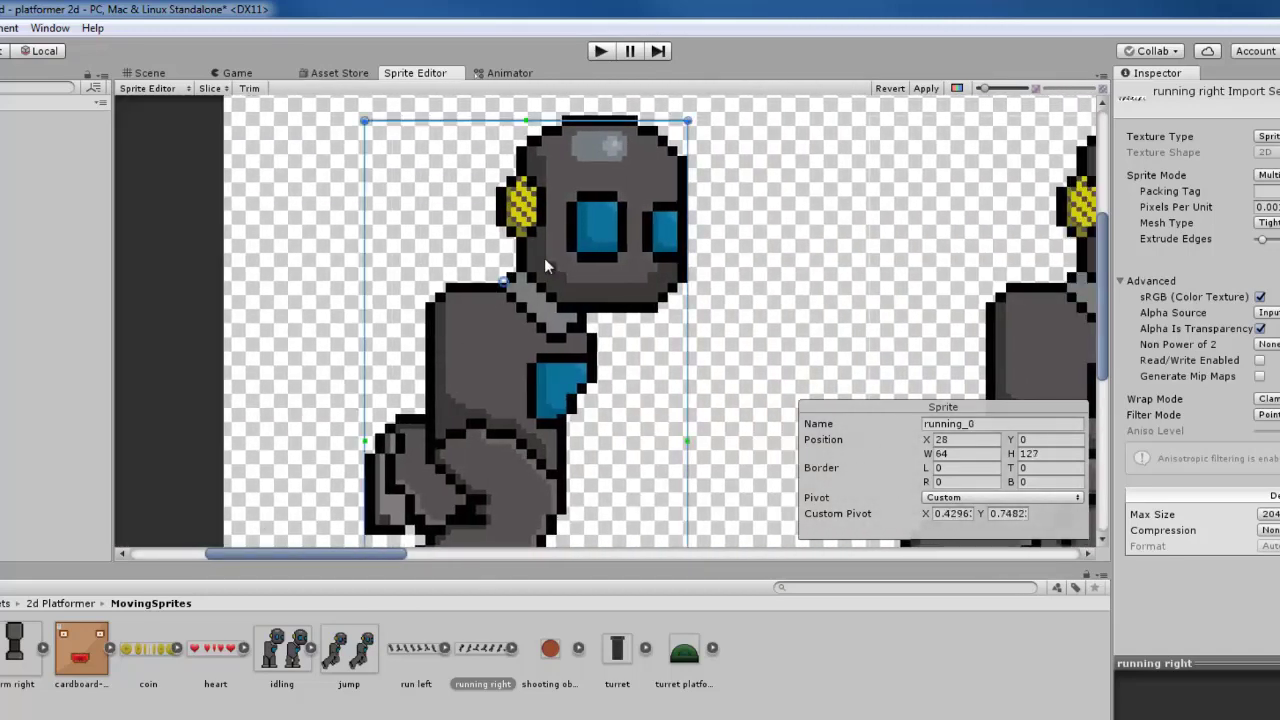
scroll(558, 278, "up", 3)
scroll(560, 285, "up", 1)
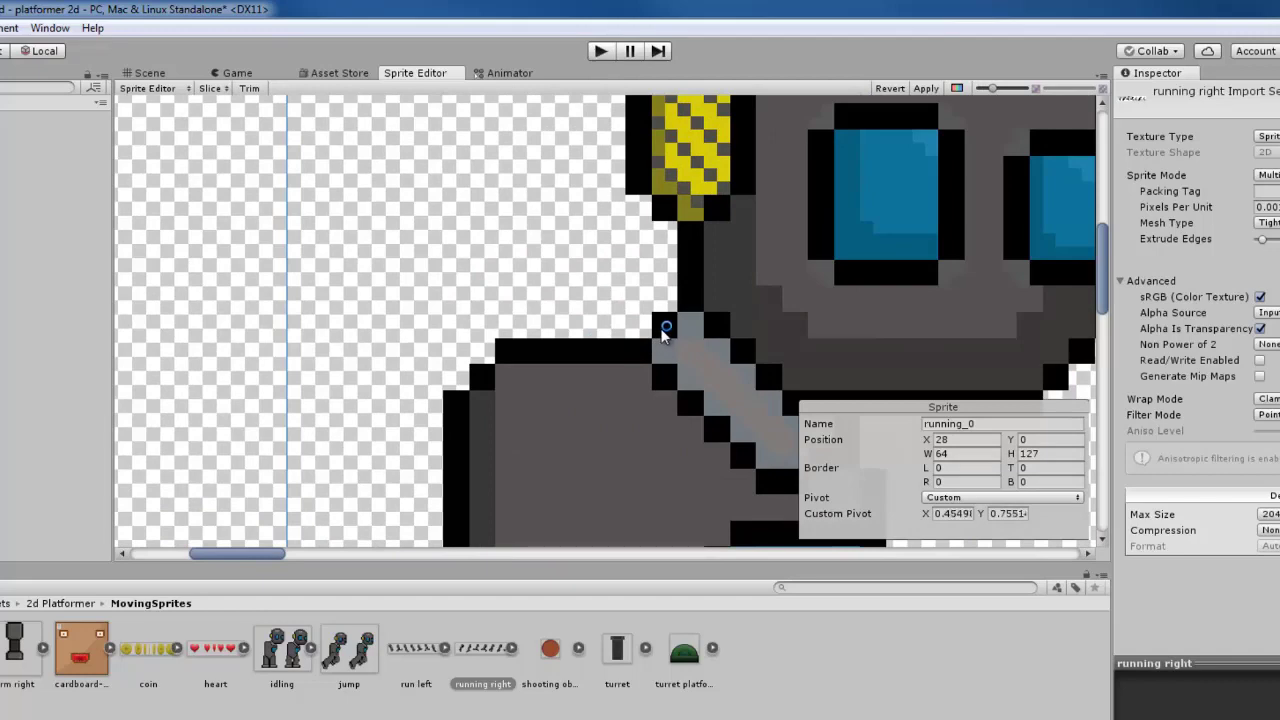
scroll(659, 328, "down", 4)
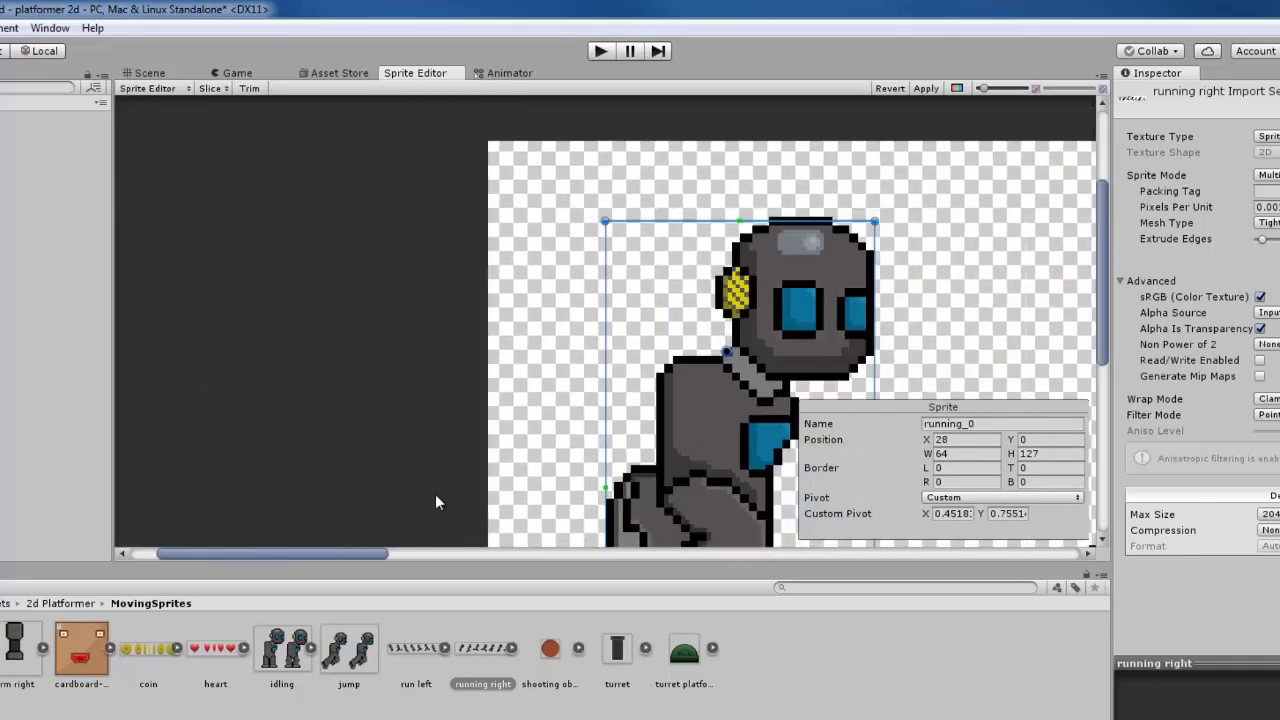
Move the running_1 slice's pivot onto the black corner pixel at the back of the neck
left_click_drag(356, 557, 512, 537)
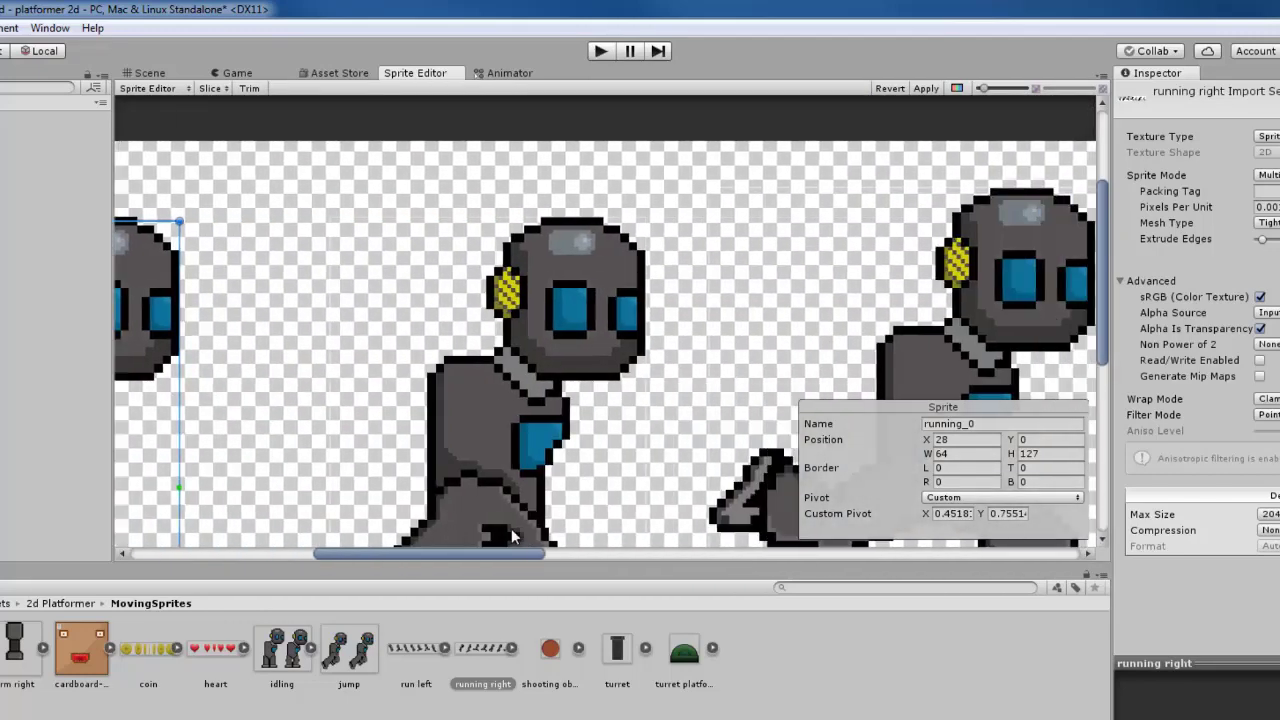
left_click(562, 330)
scroll(585, 329, "up", 3)
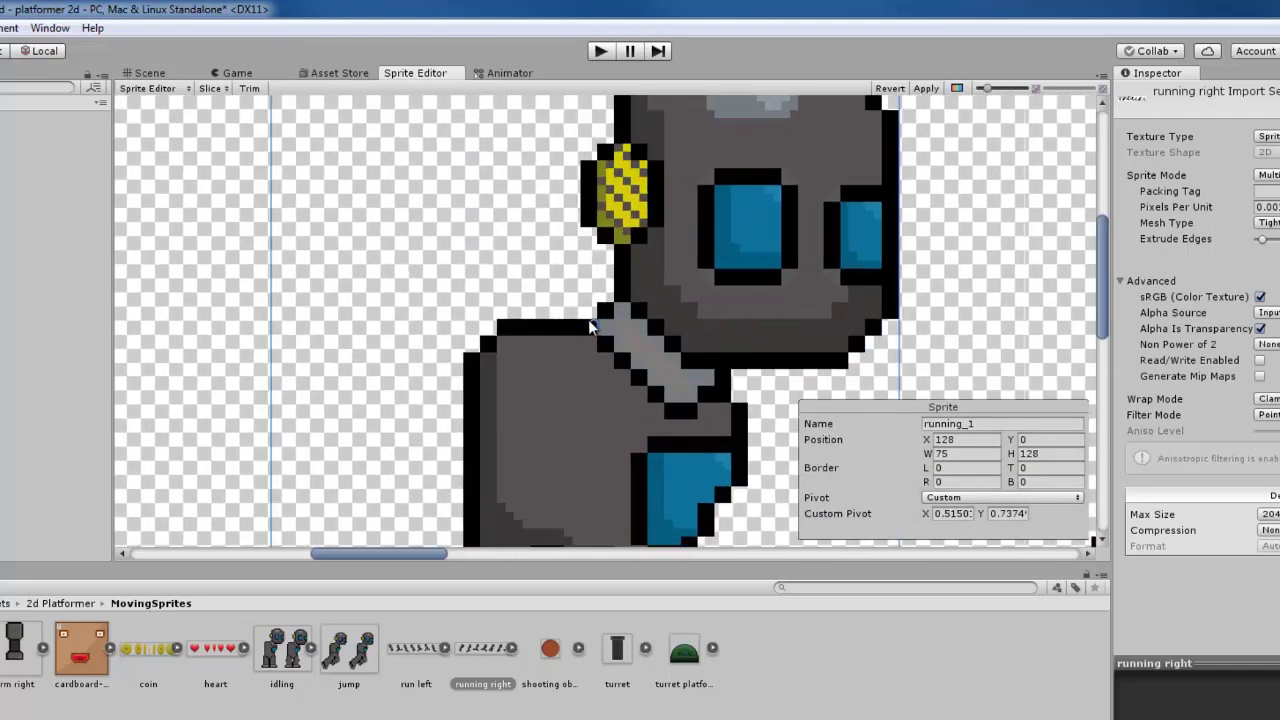
left_click_drag(591, 326, 601, 311)
left_click_drag(603, 315, 603, 313)
Move the running_2 pivot to about X 0.605, Y 0.763 and the running_3 pivot onto the same black neck pixel
left_click_drag(435, 553, 545, 553)
left_click(673, 255)
left_click_drag(640, 274, 656, 256)
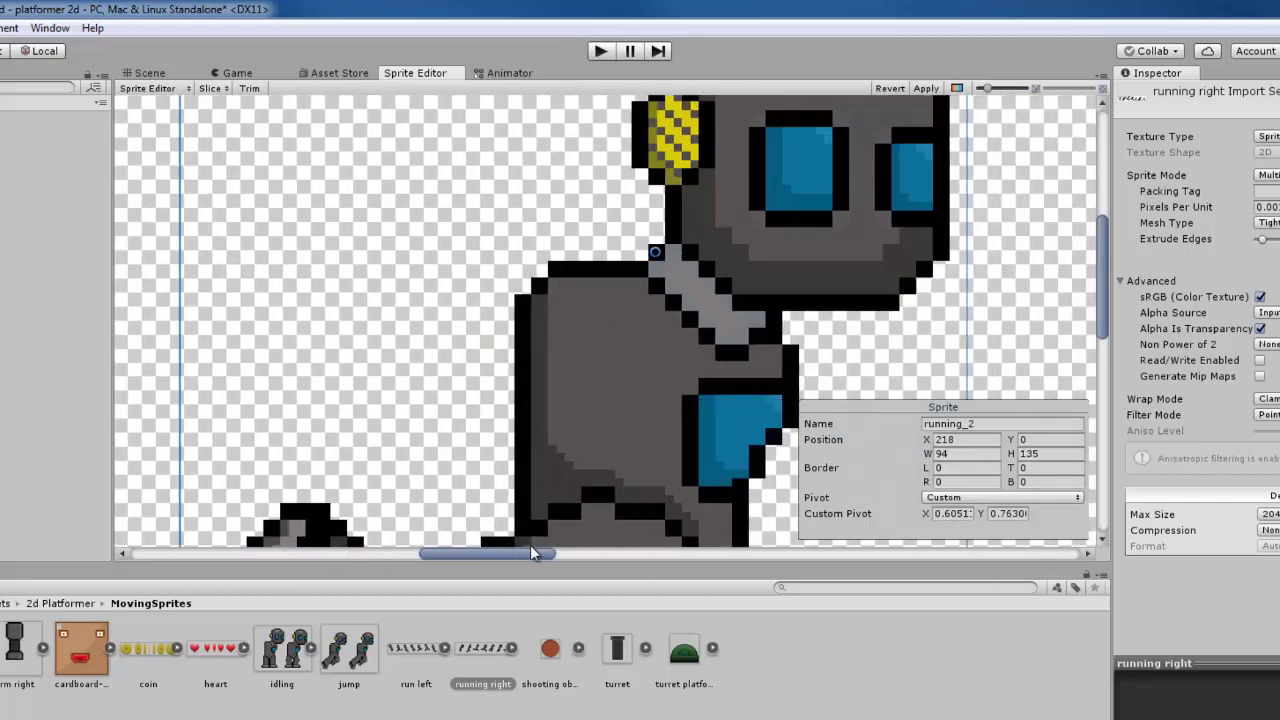
left_click_drag(532, 561, 660, 557)
left_click(646, 323)
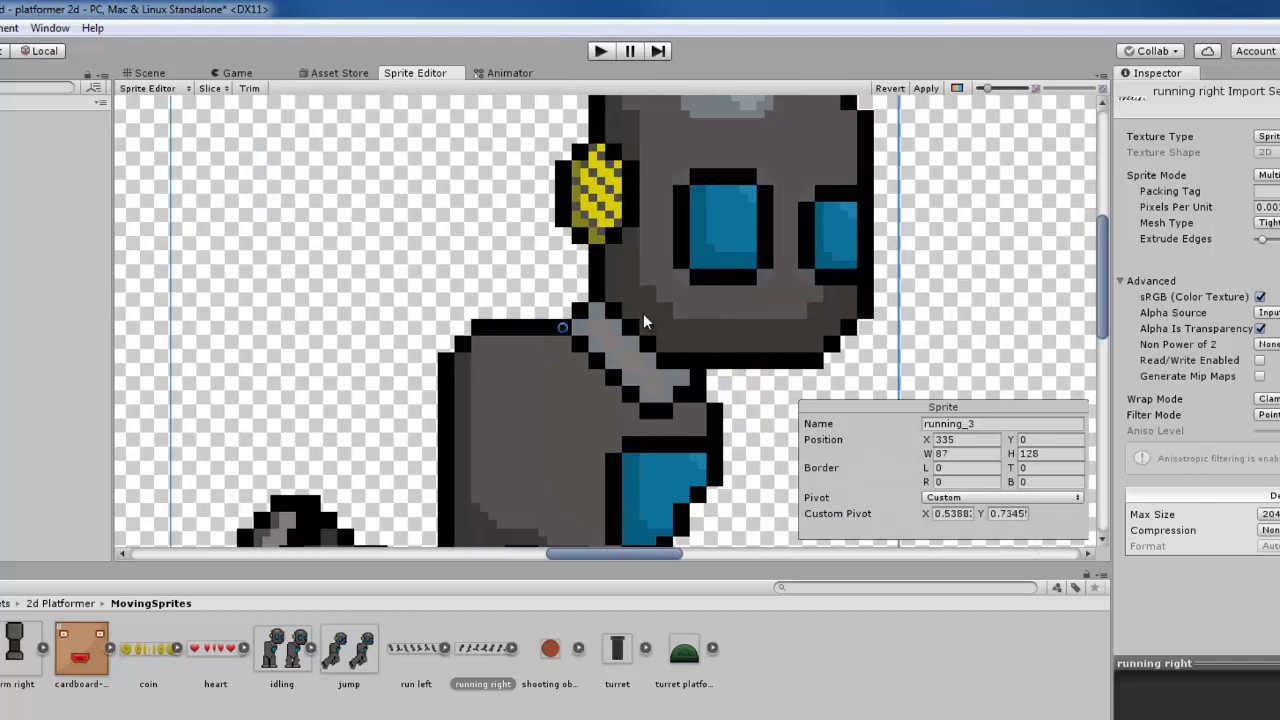
left_click_drag(563, 330, 577, 314)
Move the pivots to the black neck pixel on running_4 (about X 0.512, Y 0.746) and running_5 (about X 0.532, Y 0.750)
left_click_drag(630, 553, 746, 545)
left_click(628, 318)
left_click_drag(566, 310, 576, 298)
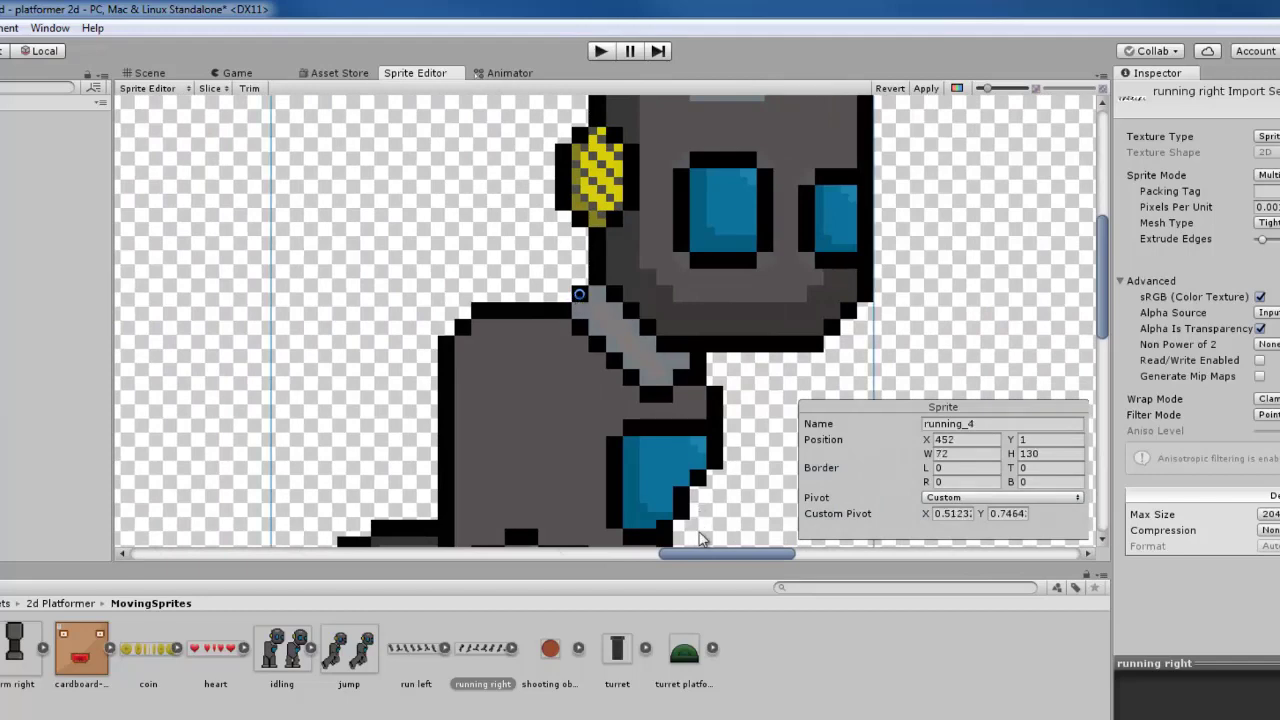
left_click_drag(706, 553, 836, 545)
left_click(587, 310)
left_click_drag(534, 337, 546, 311)
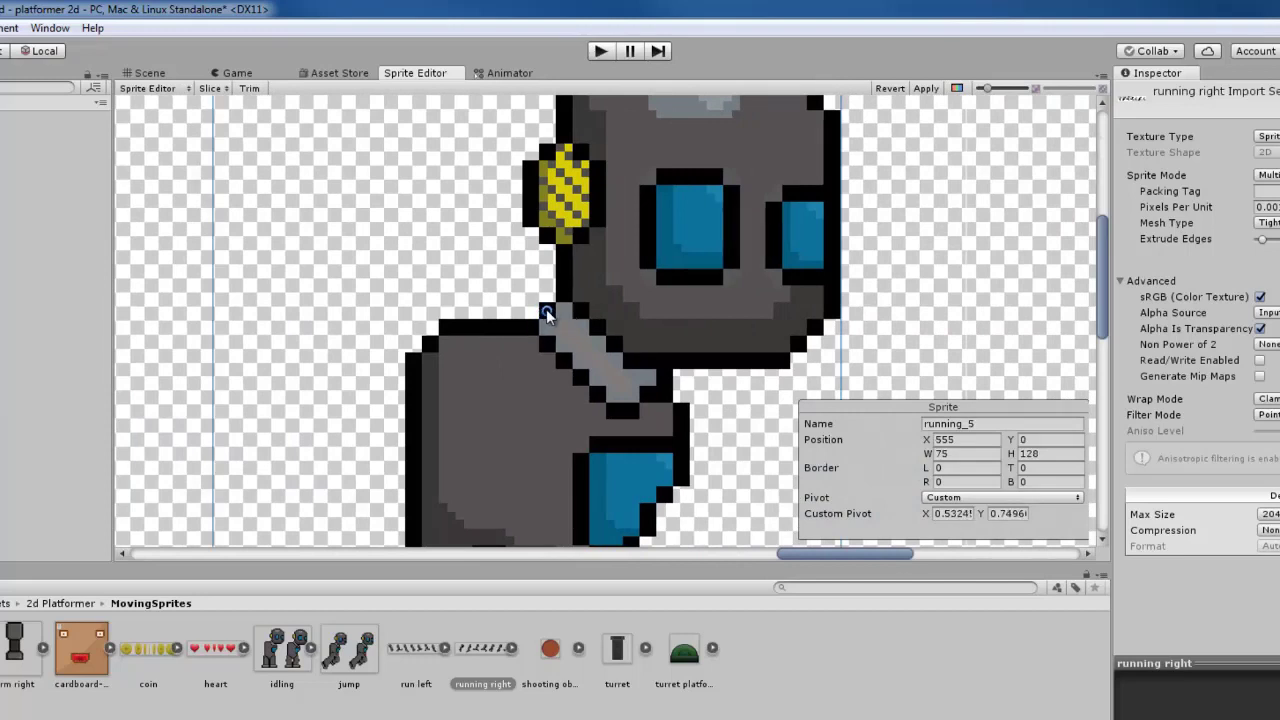
Move the running_6 pivot to the black neck pixel at about X 0.606, Y 0.750, and apply the slice changes
left_click_drag(787, 555, 898, 555)
left_click(697, 362)
left_click_drag(572, 331, 587, 313)
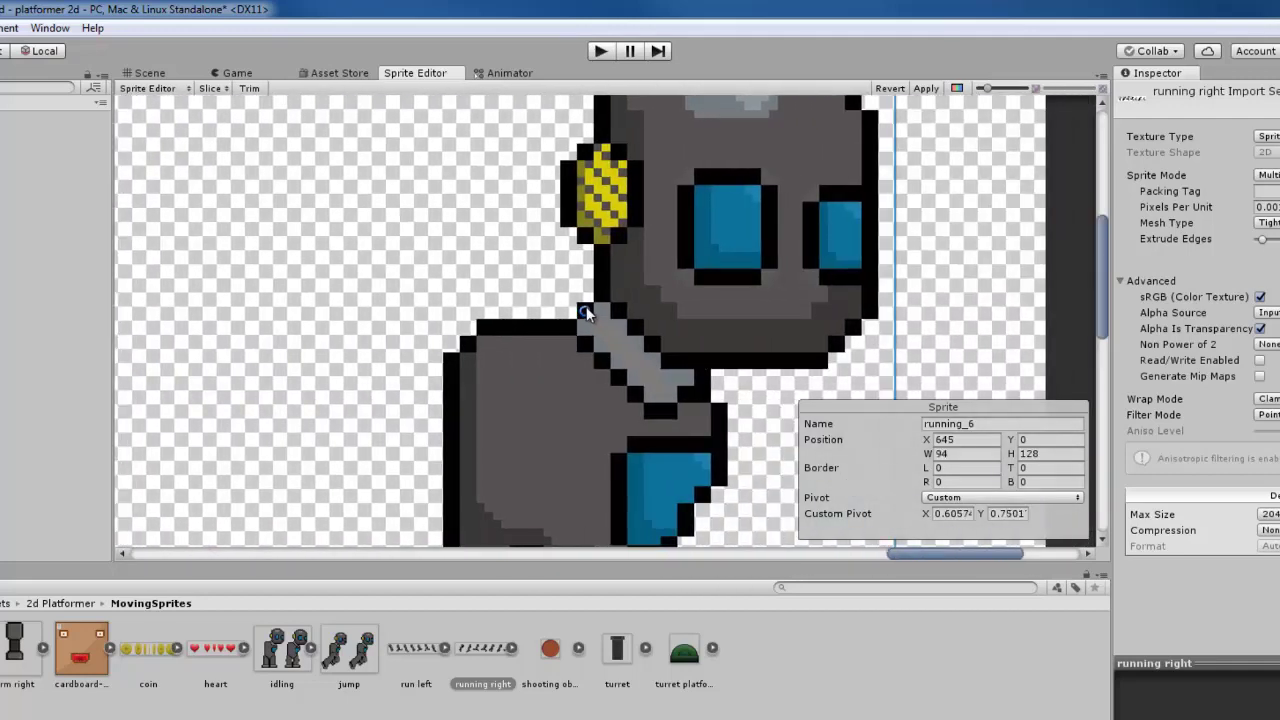
left_click_drag(943, 557, 909, 557)
scroll(826, 331, "down", 10)
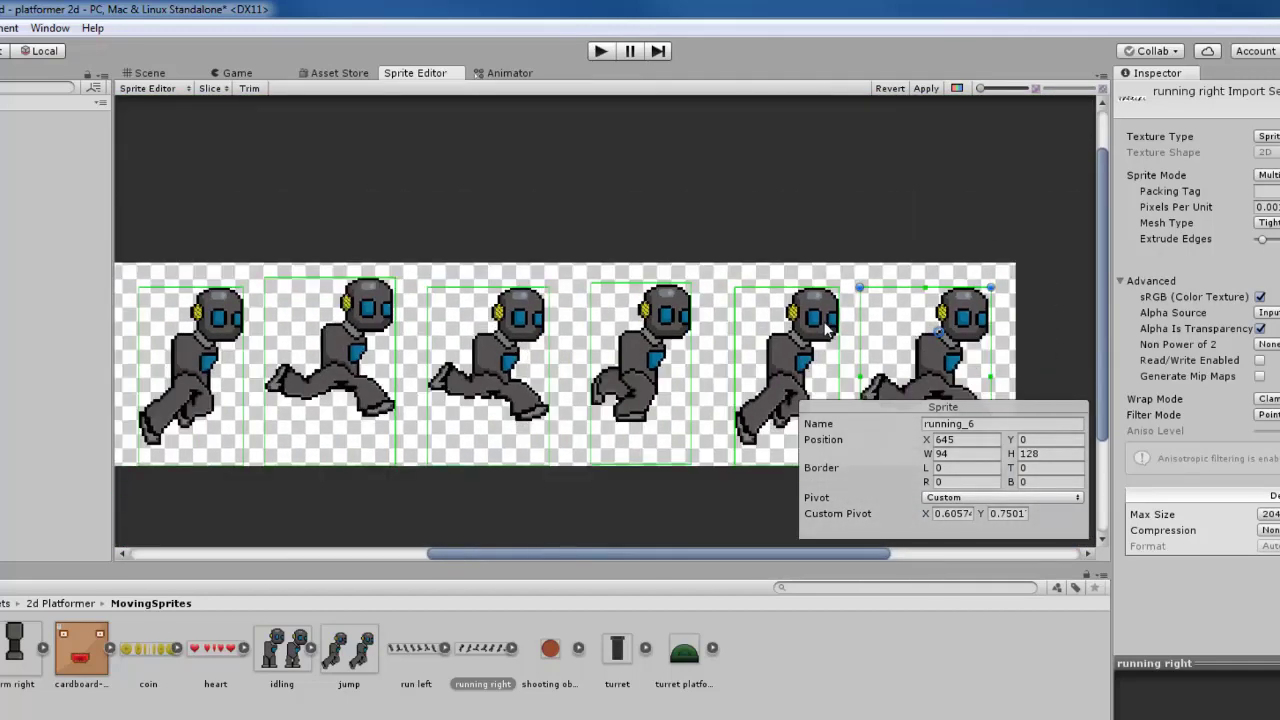
scroll(826, 331, "down", 1)
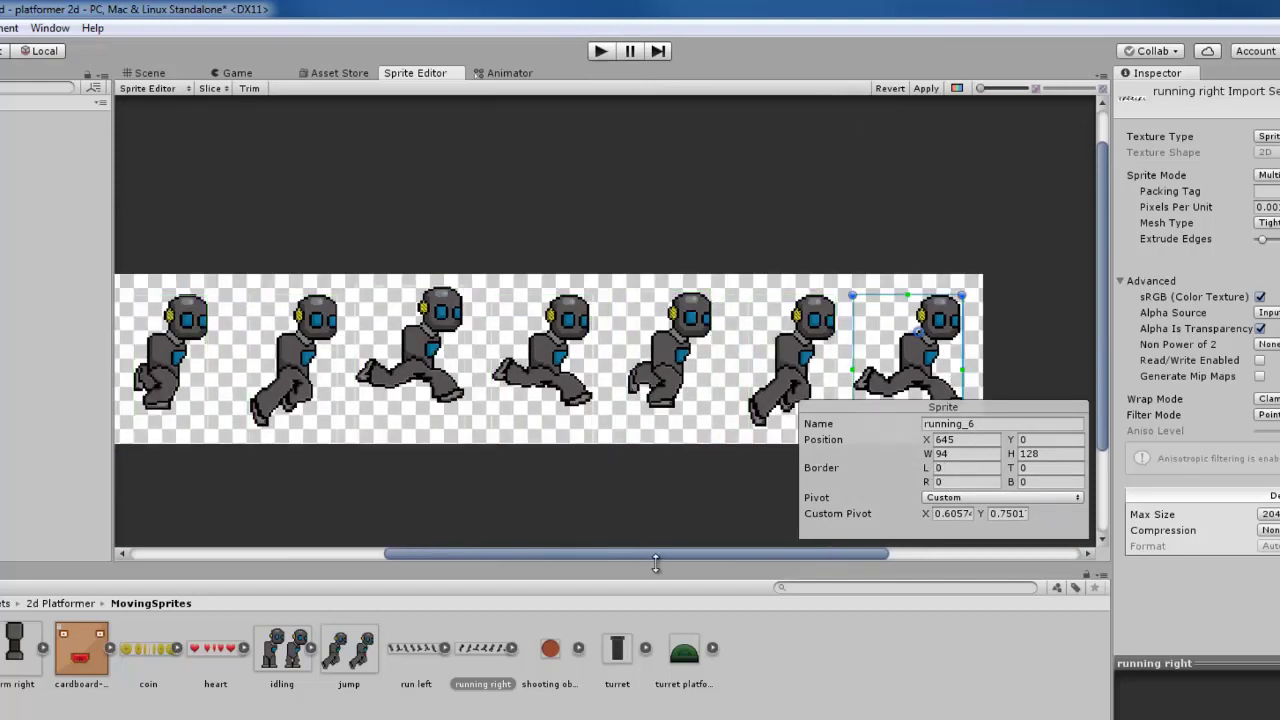
left_click_drag(652, 556, 625, 553)
left_click(926, 89)
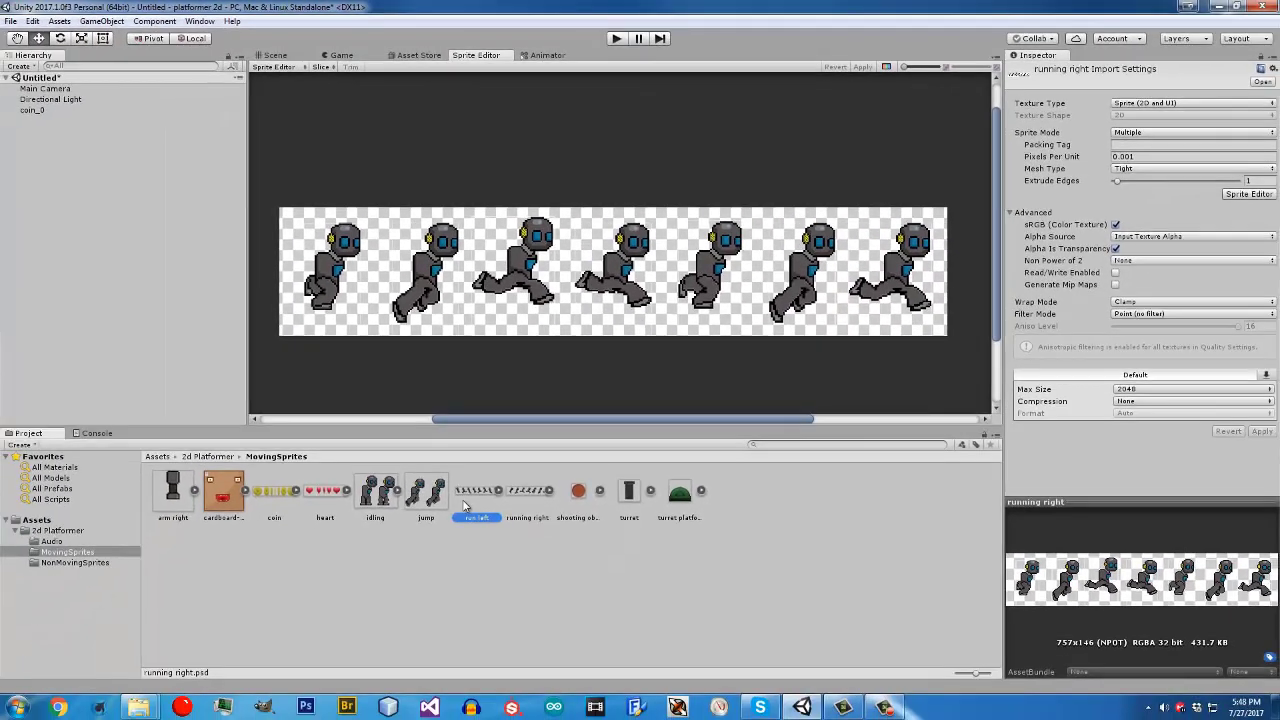
Review the run left and running right sheets and look through the 2d Platformer, NonMovingSprites and MovingSprites folders
left_click(283, 313)
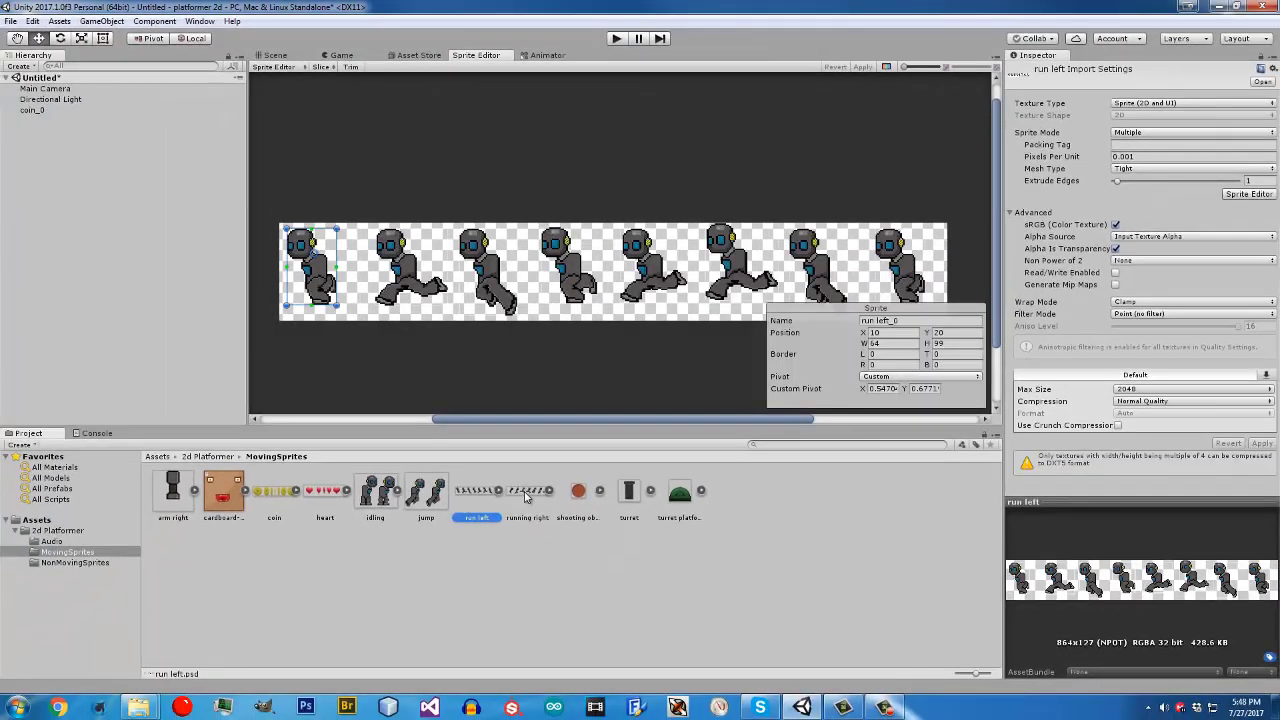
left_click(82, 562)
left_click(68, 552)
left_click(62, 530)
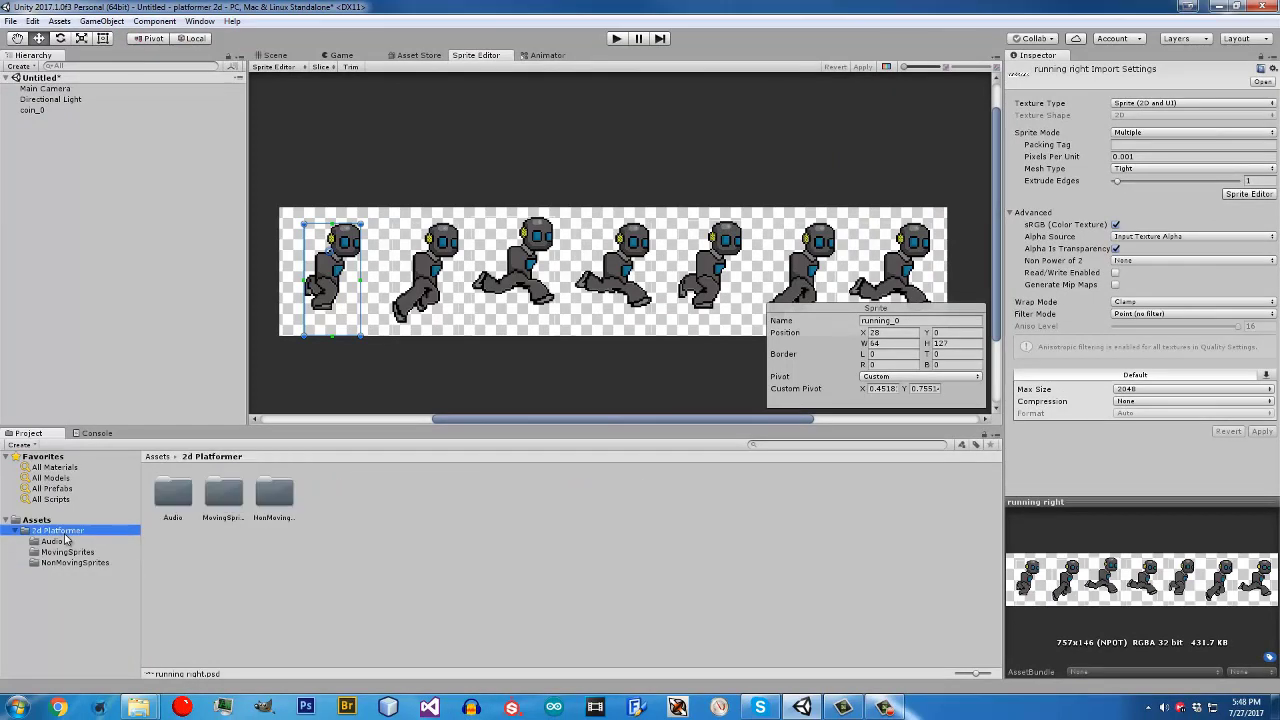
left_click(70, 563)
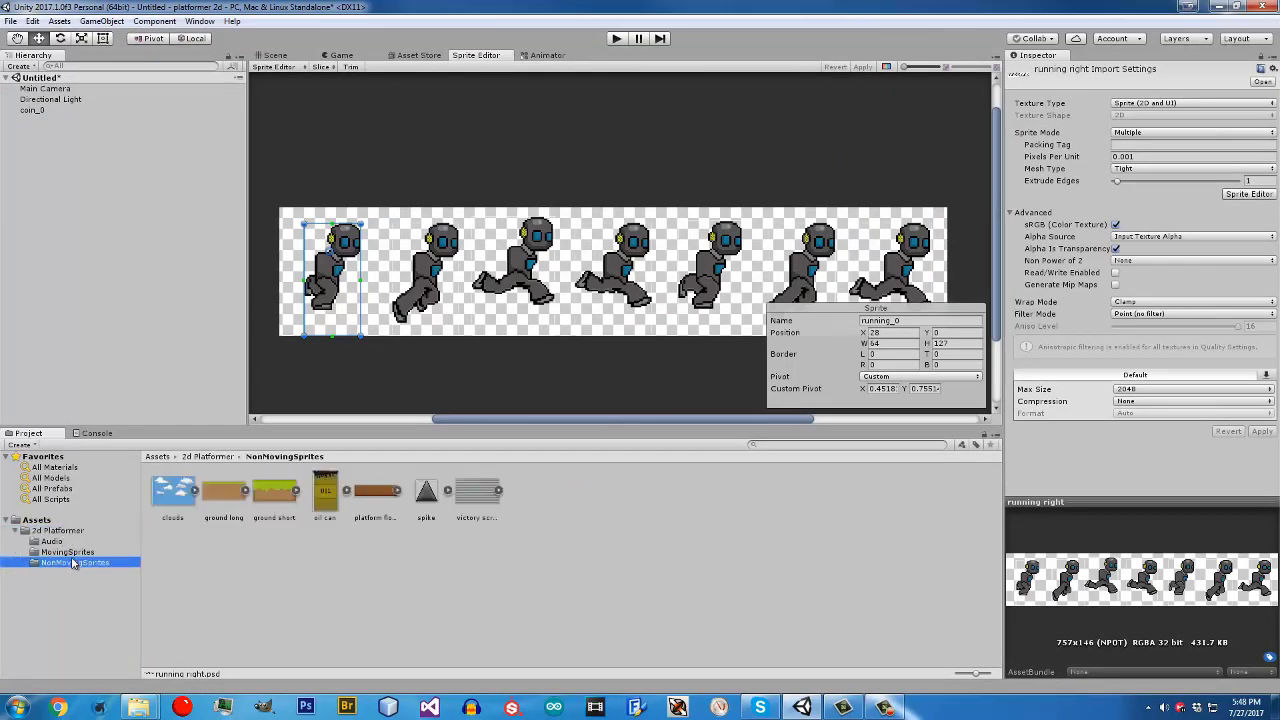
left_click(80, 552)
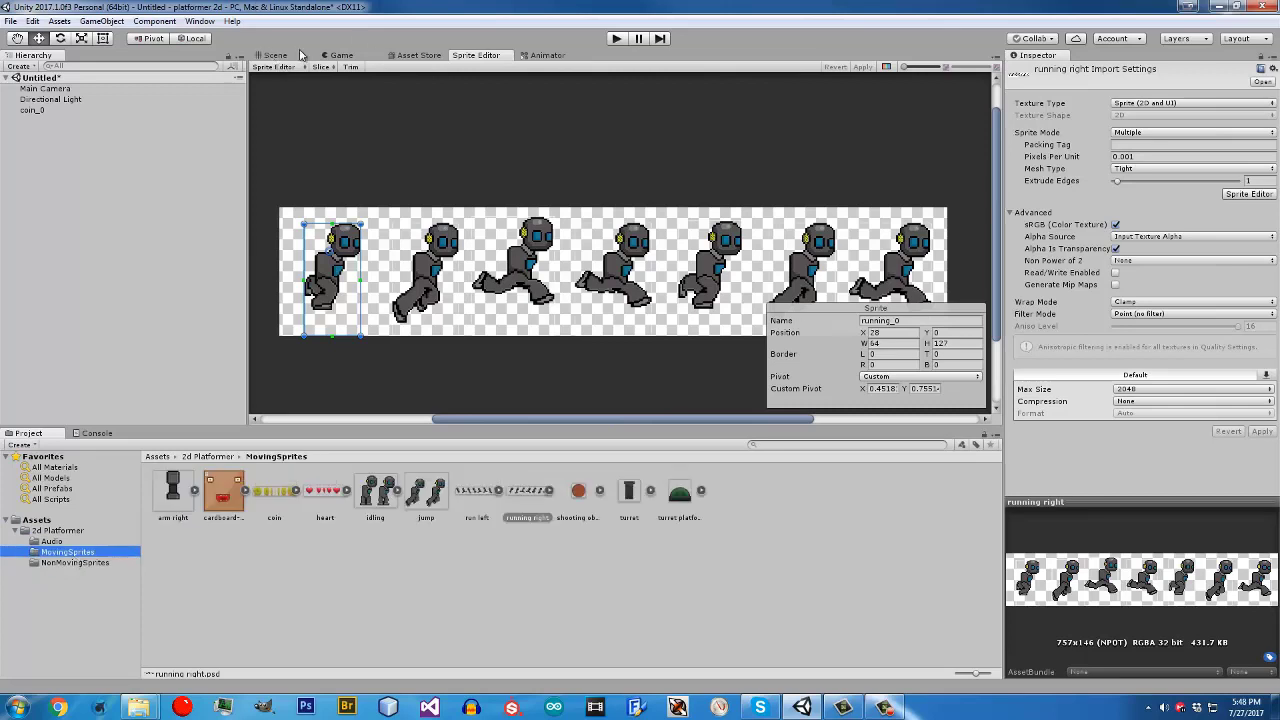